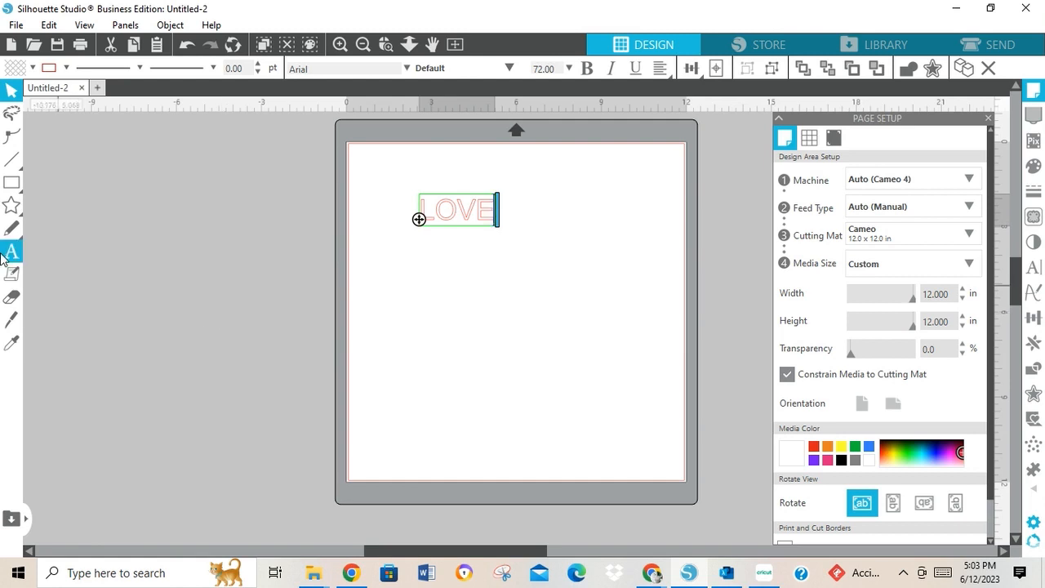
Add a separate text object reading "deeply" below the word LOVE.
{"action": "left_click", "coordinate": [14, 256]}
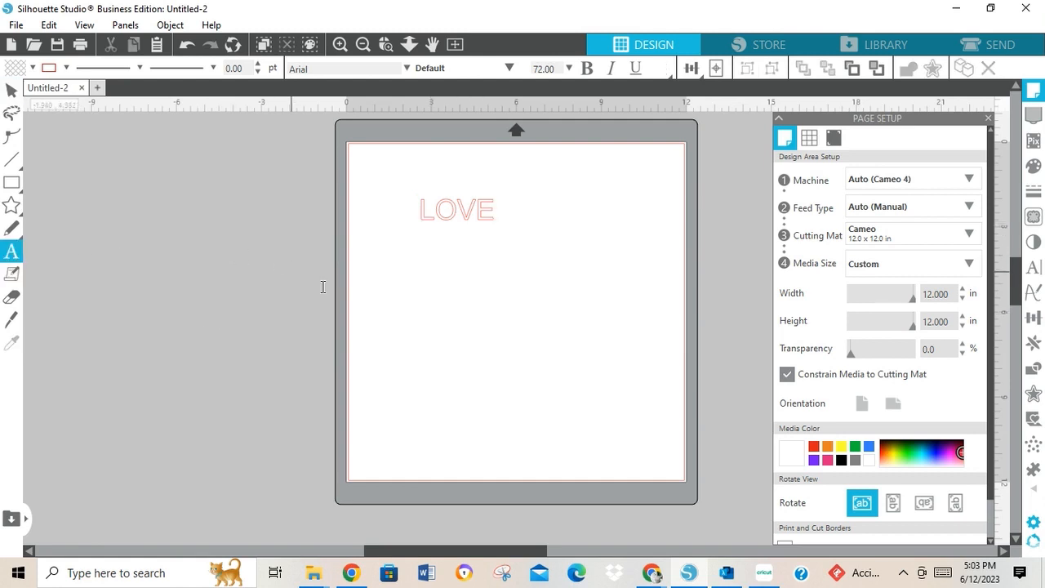
{"action": "left_click", "coordinate": [445, 284]}
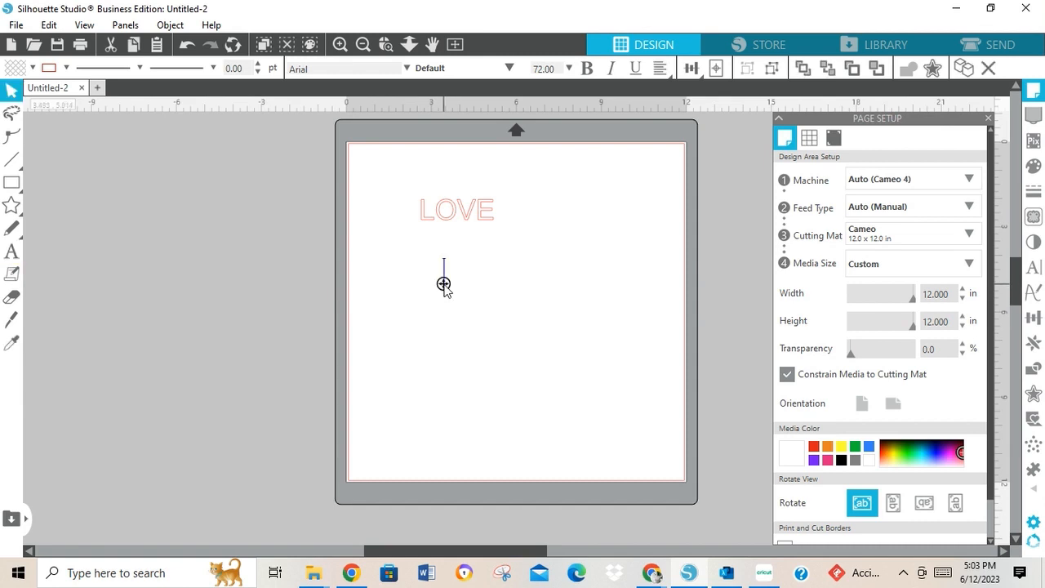
{"action": "type", "text": "deeply"}
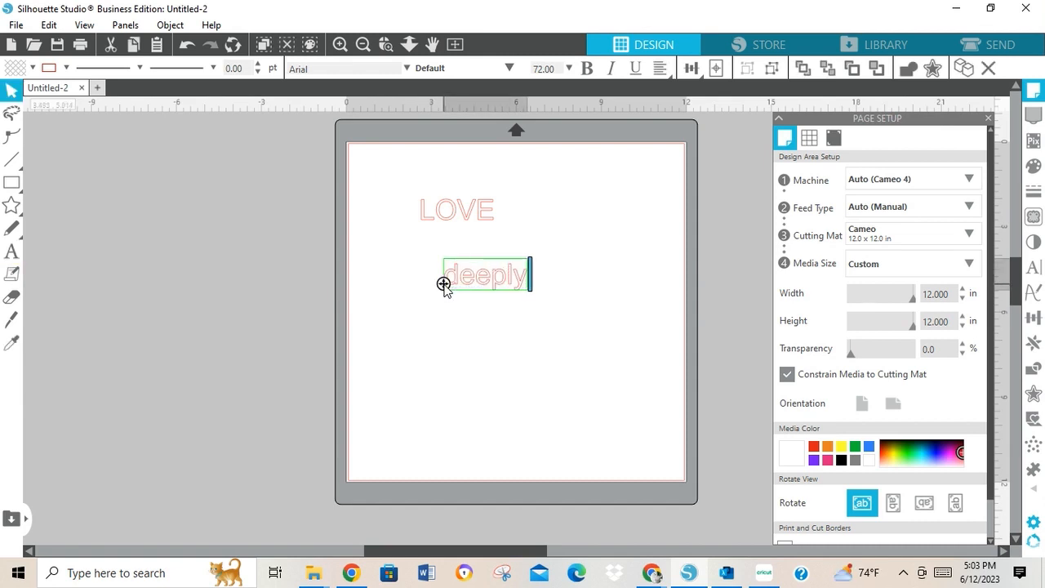
Change the font of the LOVE text to Fava.
{"action": "left_click", "coordinate": [410, 180]}
{"action": "left_click", "coordinate": [414, 222]}
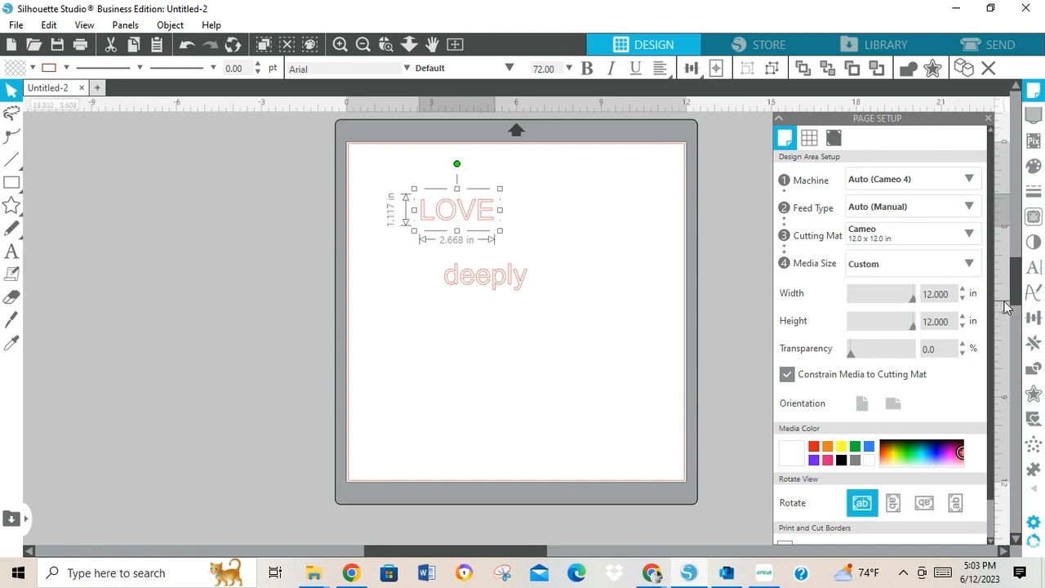
{"action": "left_click", "coordinate": [1034, 271]}
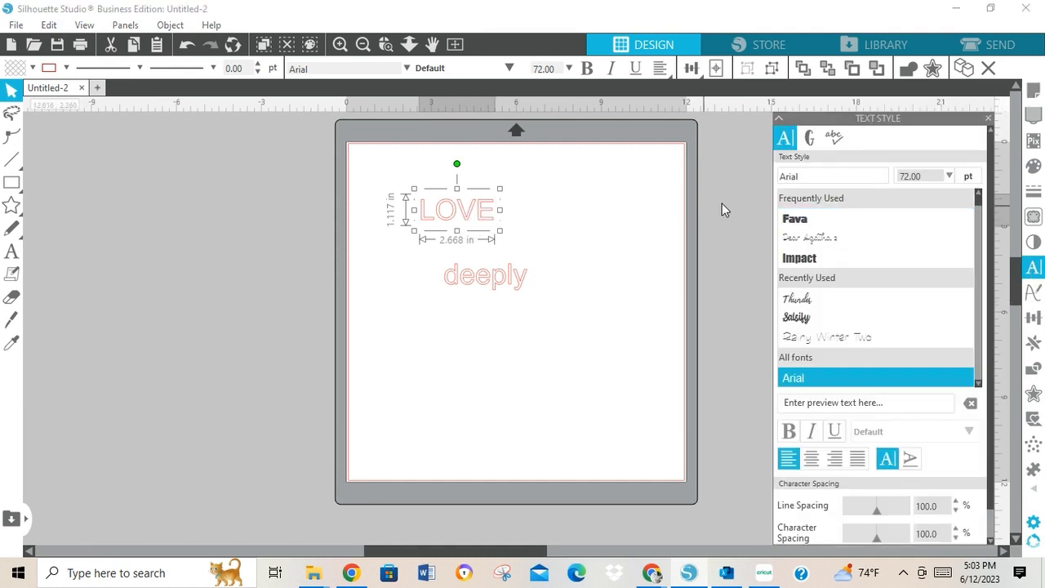
{"action": "left_click", "coordinate": [800, 224]}
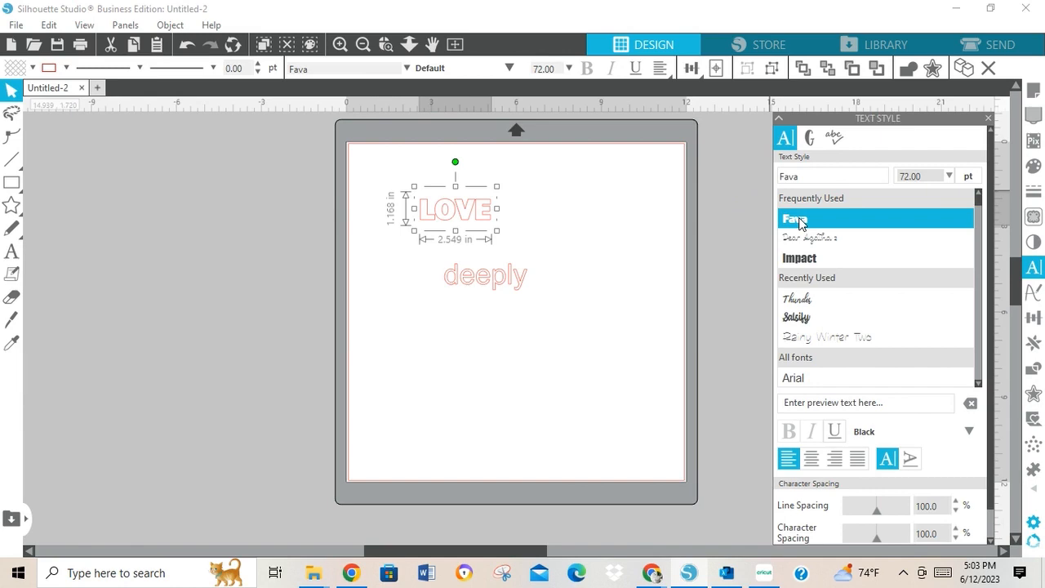
Move the word "deeply" further down the page, leaving a wide gap beneath LOVE.
{"action": "right_click", "coordinate": [446, 279]}
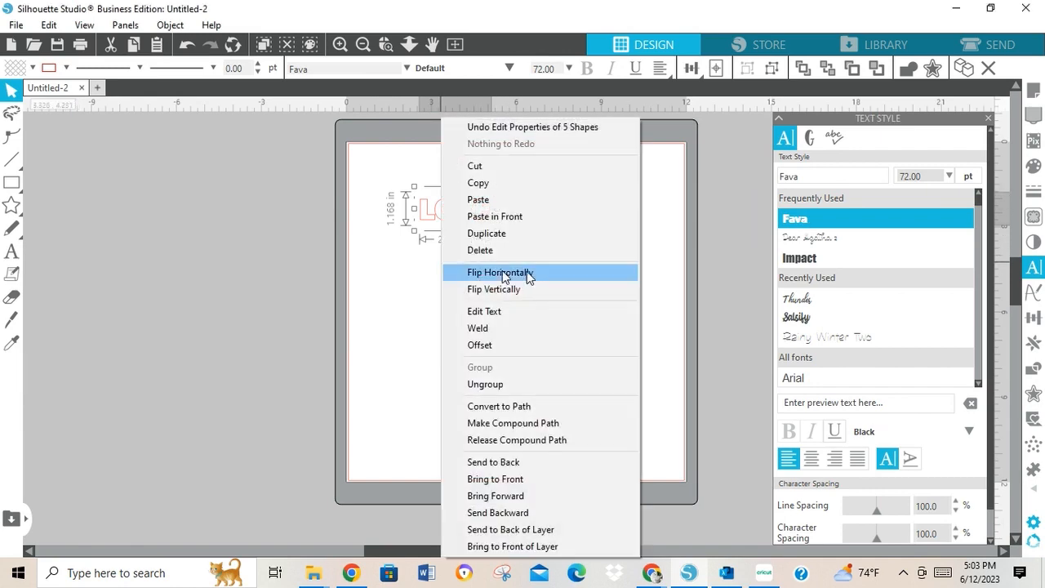
{"action": "right_click", "coordinate": [387, 315]}
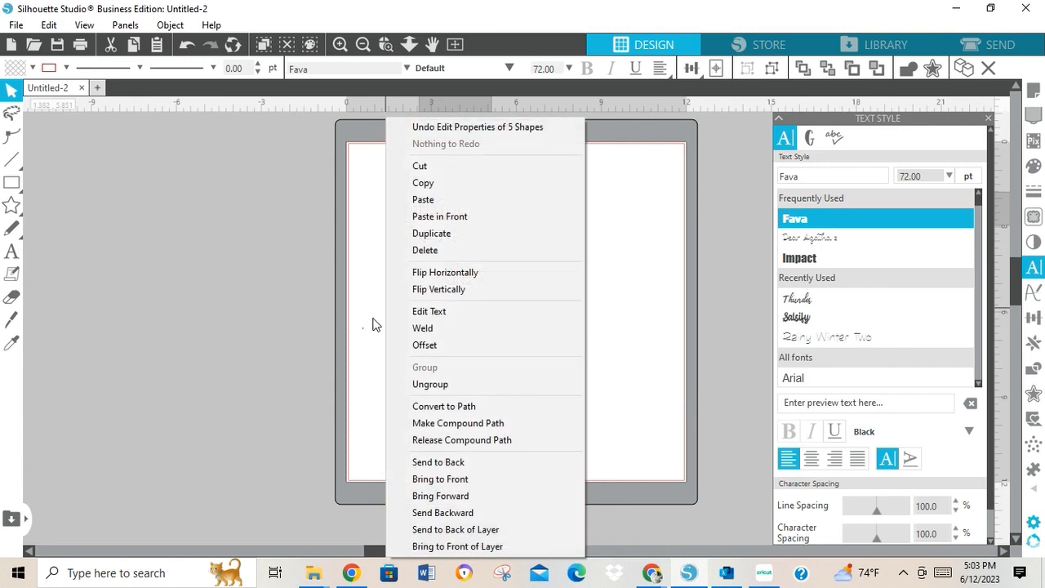
{"action": "left_click", "coordinate": [365, 320]}
{"action": "left_click", "coordinate": [451, 266]}
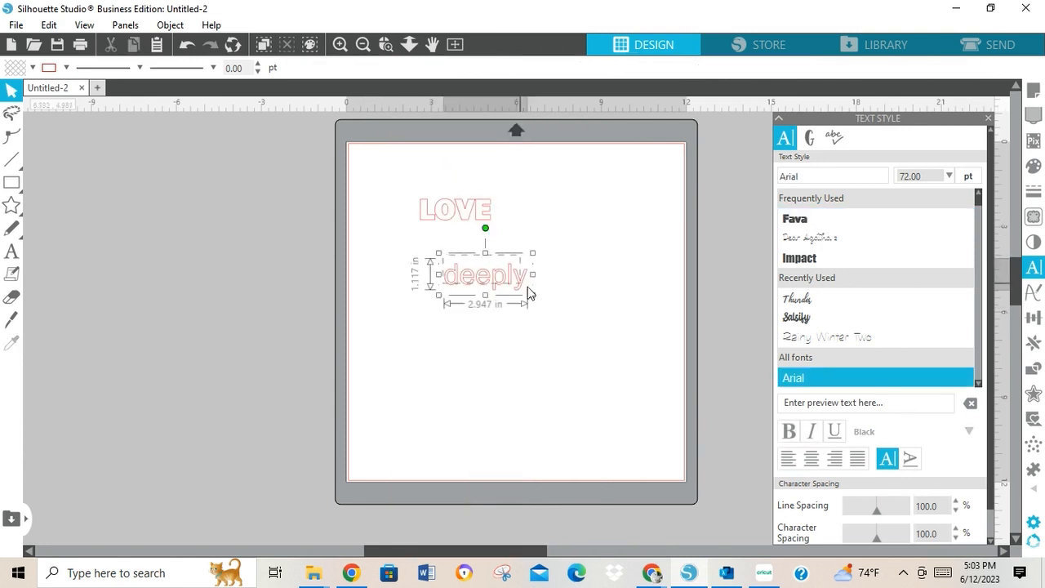
{"action": "left_click", "coordinate": [522, 330]}
{"action": "left_click_drag", "start_coordinate": [503, 290], "coordinate": [542, 385]}
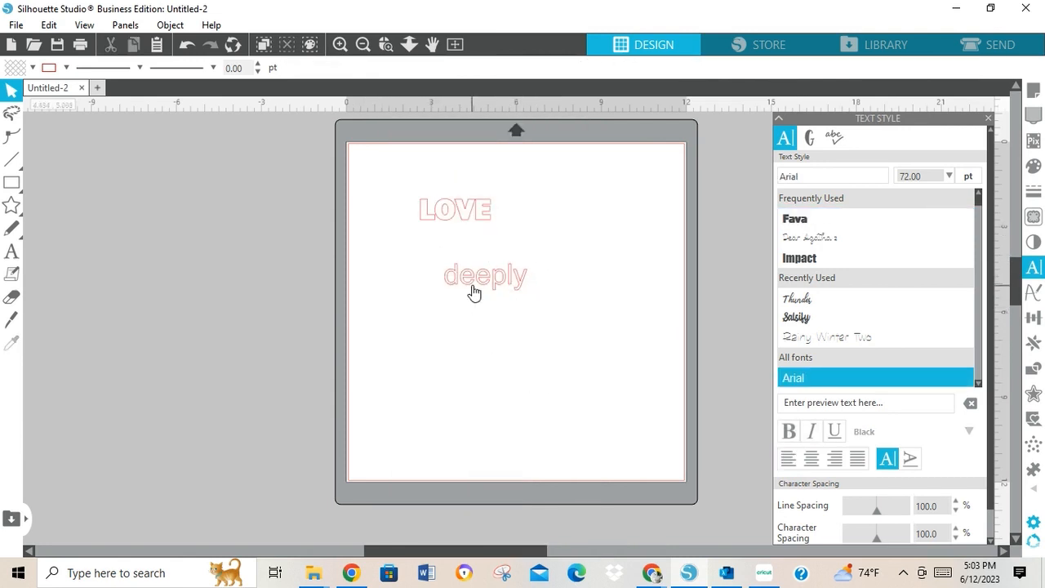
{"action": "left_click_drag", "start_coordinate": [472, 291], "coordinate": [504, 370]}
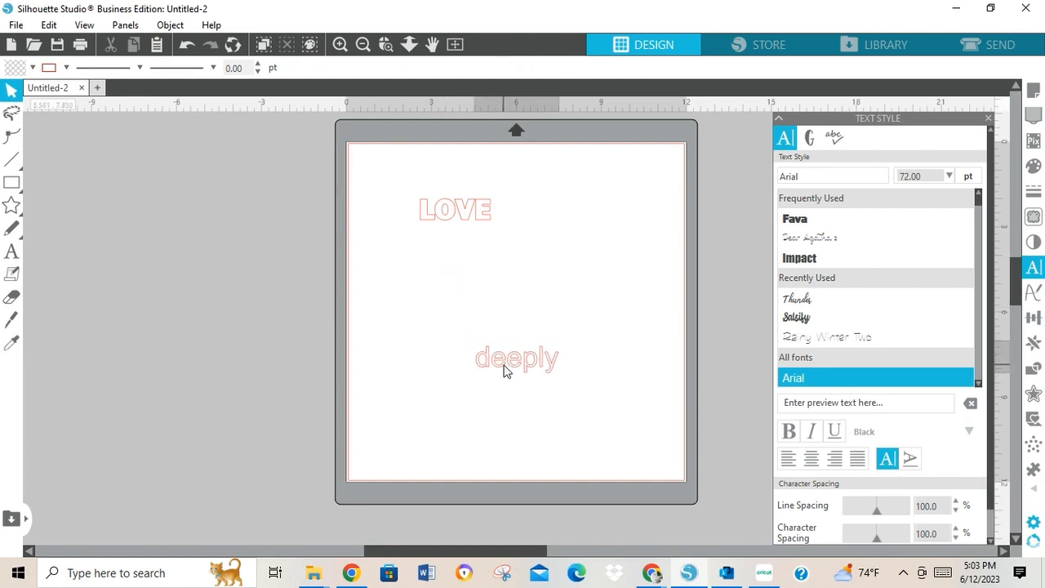
Enlarge the LOVE text proportionally to about 11.04 in wide so that it nearly fills the mat's width.
{"action": "left_click", "coordinate": [414, 199]}
{"action": "left_click_drag", "start_coordinate": [497, 233], "coordinate": [654, 303]}
{"action": "left_click", "coordinate": [414, 305]}
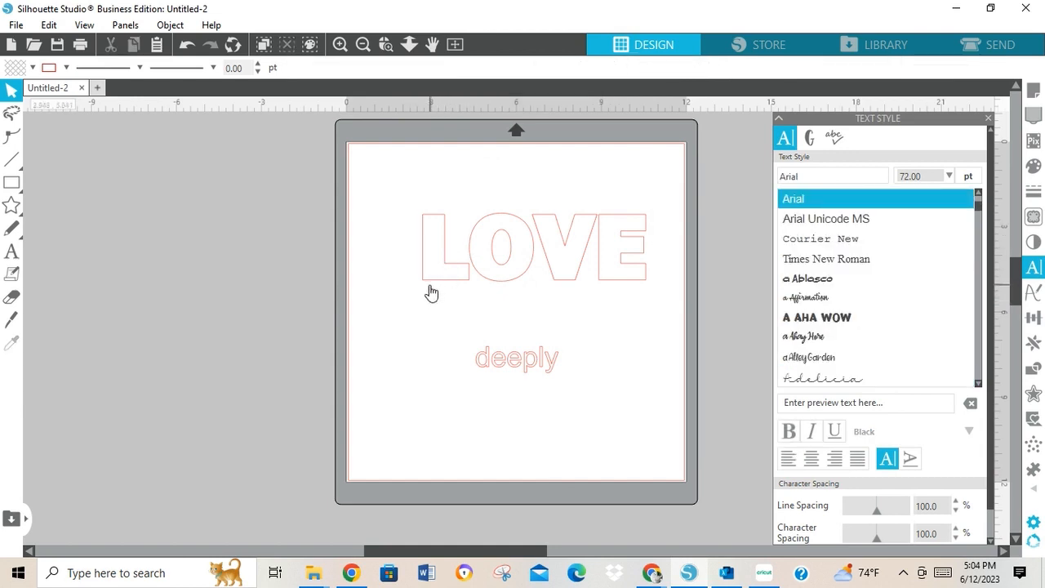
{"action": "left_click", "coordinate": [500, 264]}
{"action": "left_click", "coordinate": [411, 306]}
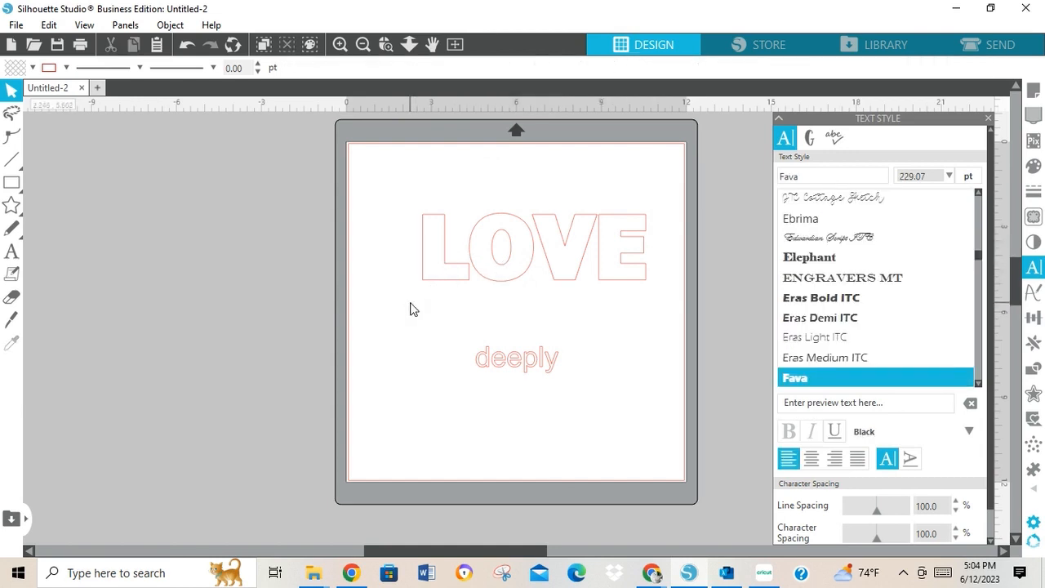
{"action": "left_click", "coordinate": [465, 283]}
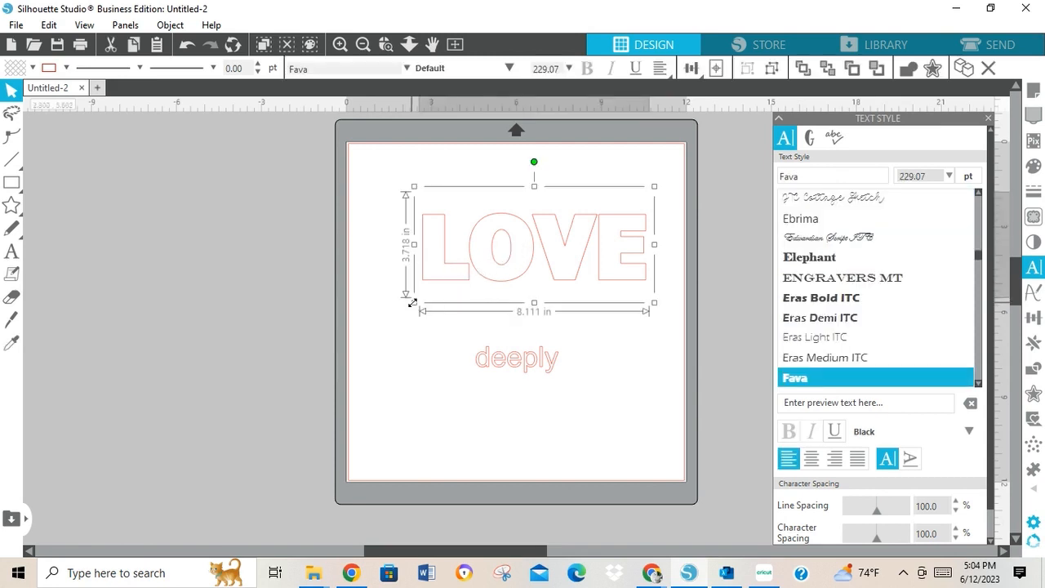
{"action": "left_click_drag", "start_coordinate": [414, 304], "coordinate": [356, 329]}
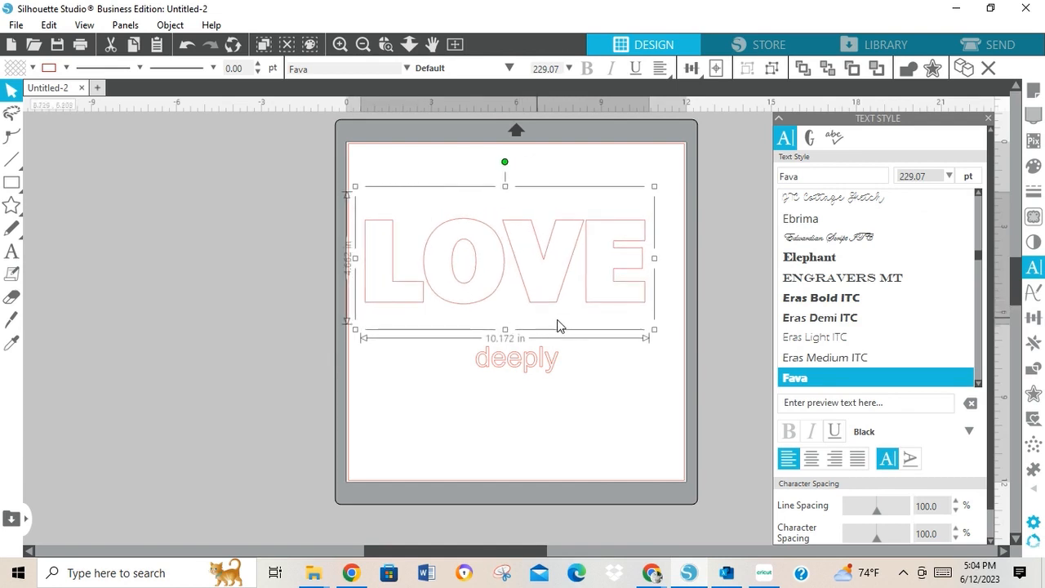
{"action": "left_click_drag", "start_coordinate": [654, 329], "coordinate": [685, 339]}
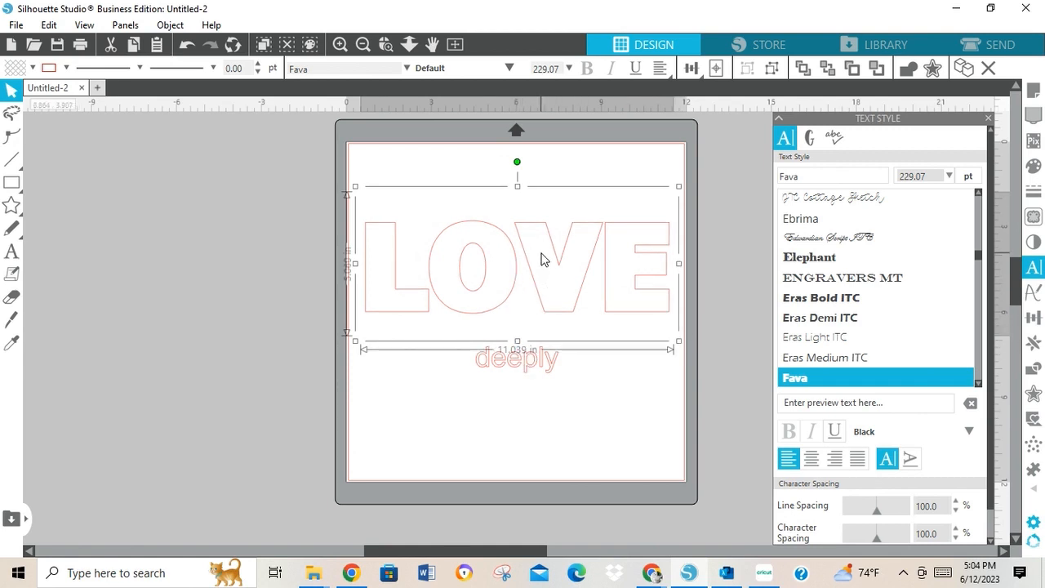
Ungroup the LOVE text into individual letters and clear the selection.
{"action": "left_click", "coordinate": [169, 24]}
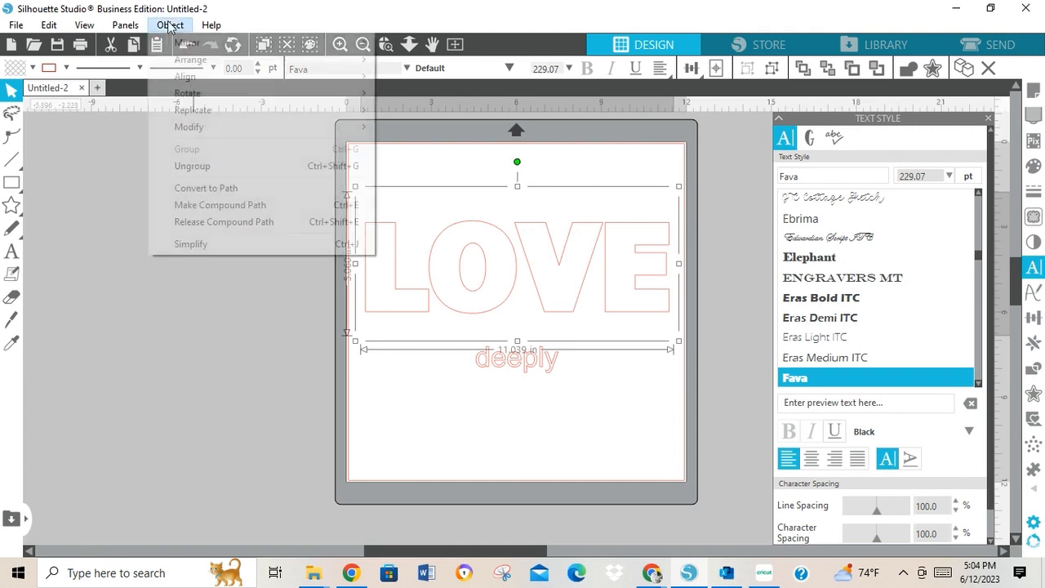
{"action": "left_click", "coordinate": [196, 166]}
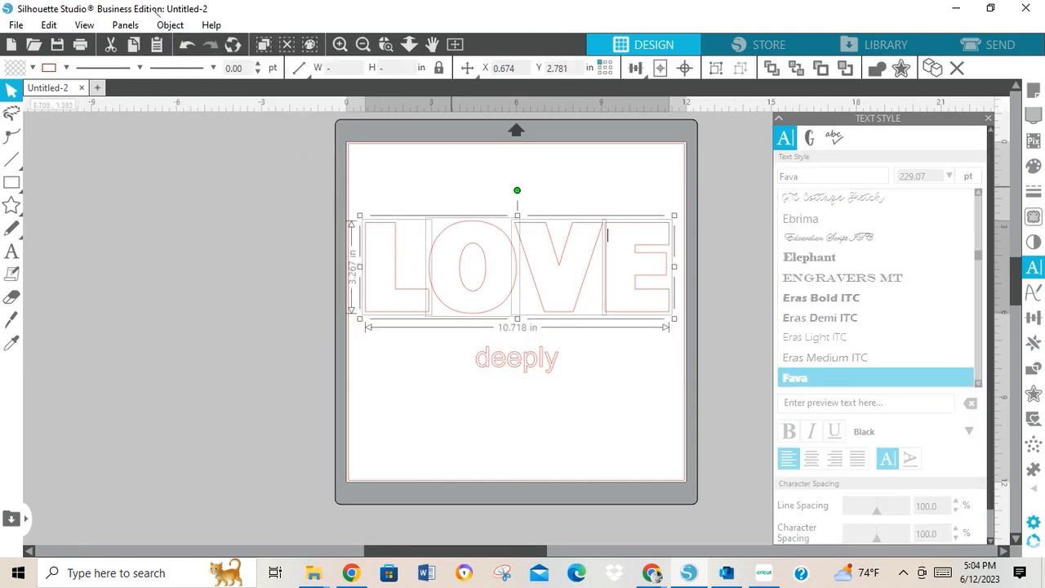
{"action": "left_click", "coordinate": [609, 193]}
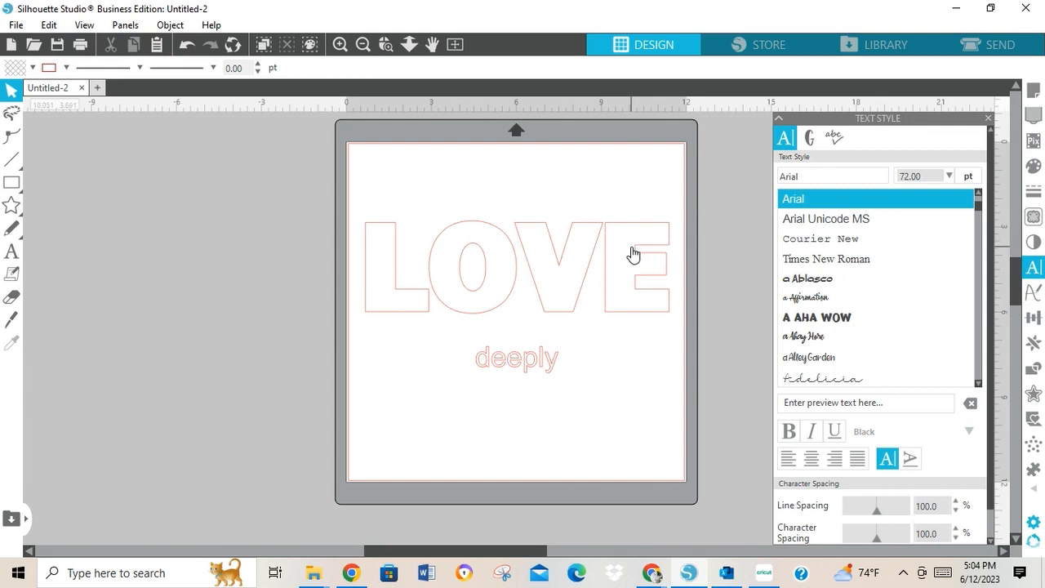
Nudge the letter E slightly to the right, away from the V.
{"action": "left_click", "coordinate": [632, 254]}
{"action": "key", "text": "Right"}
{"action": "key", "text": "Right"}
{"action": "key", "text": "Right"}
{"action": "key", "text": "Right"}
{"action": "key", "text": "Right"}
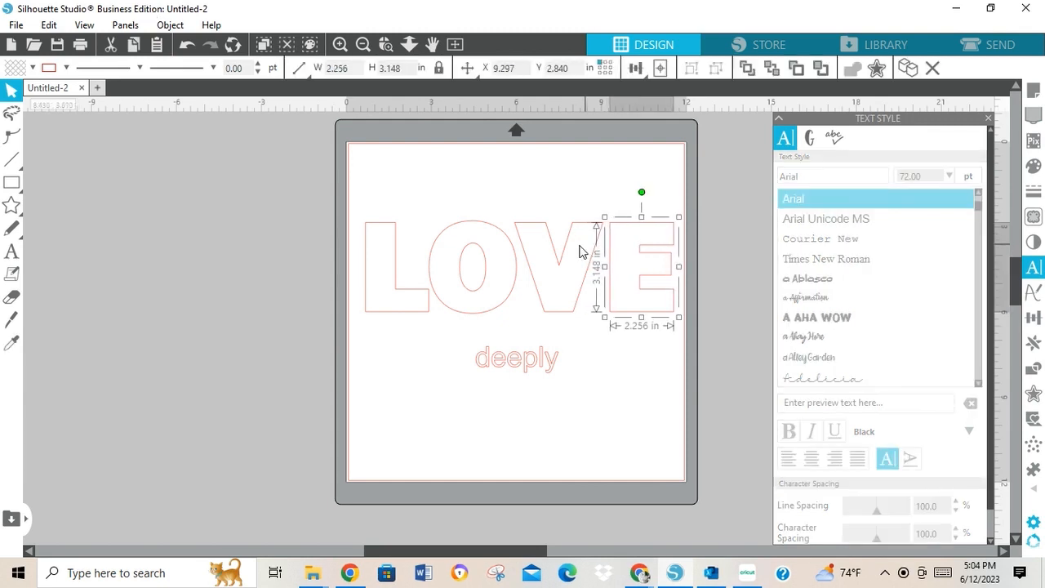
Nudge the letter L slightly to the left, away from the O.
{"action": "left_click", "coordinate": [394, 290]}
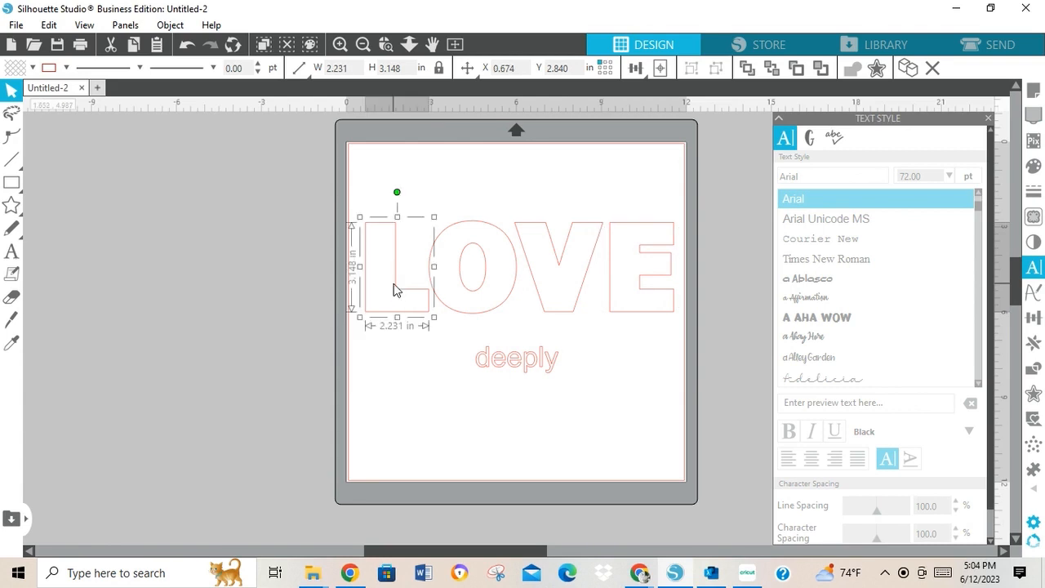
{"action": "key", "text": "Left"}
{"action": "key", "text": "Left"}
{"action": "key", "text": "Left"}
{"action": "key", "text": "Left"}
{"action": "key", "text": "Left"}
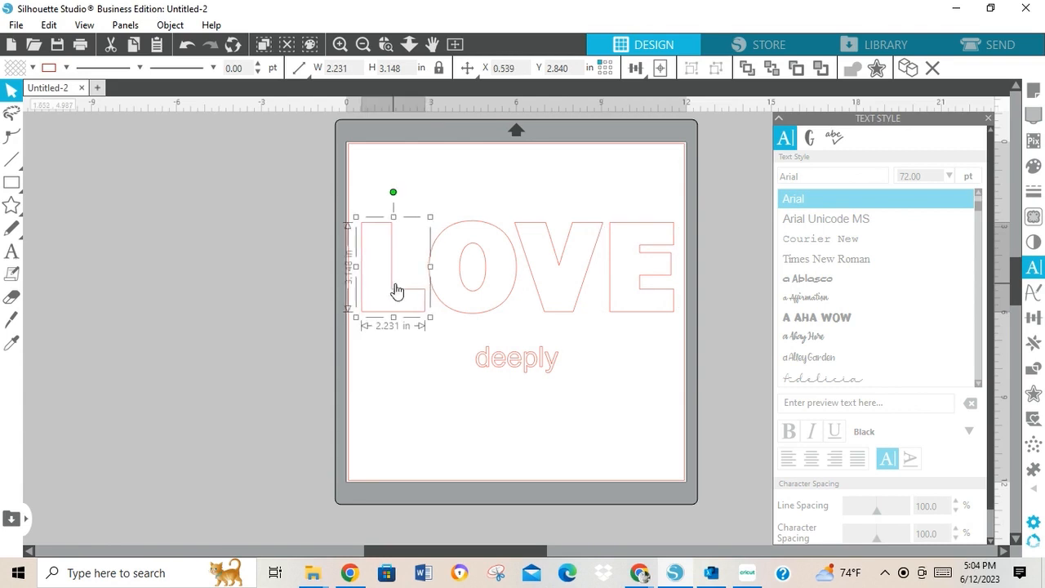
Shift the letter O slightly to the left to even out the spacing between L and V.
{"action": "left_click", "coordinate": [482, 270]}
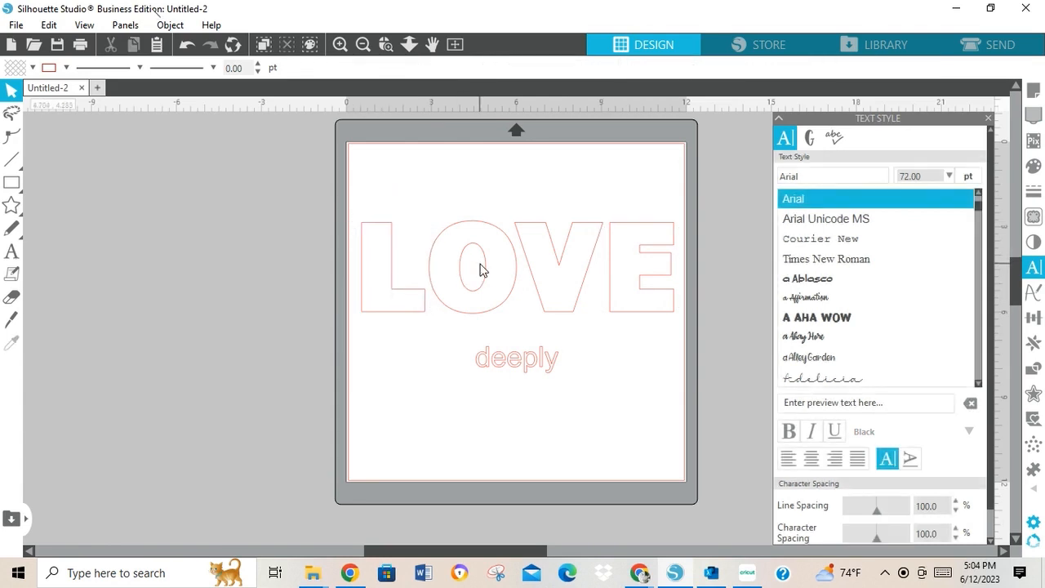
{"action": "left_click", "coordinate": [486, 286]}
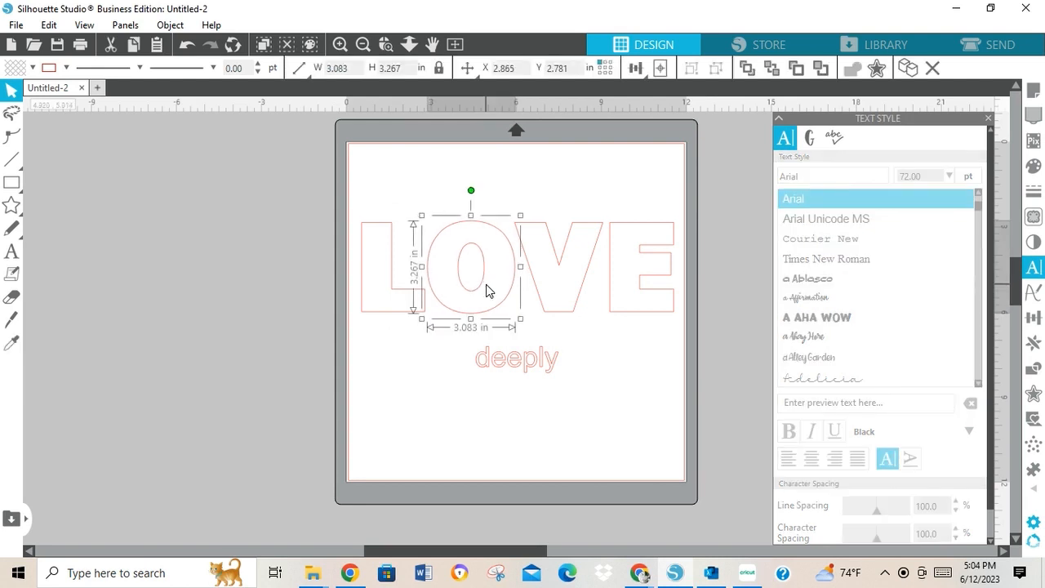
{"action": "left_click", "coordinate": [586, 344]}
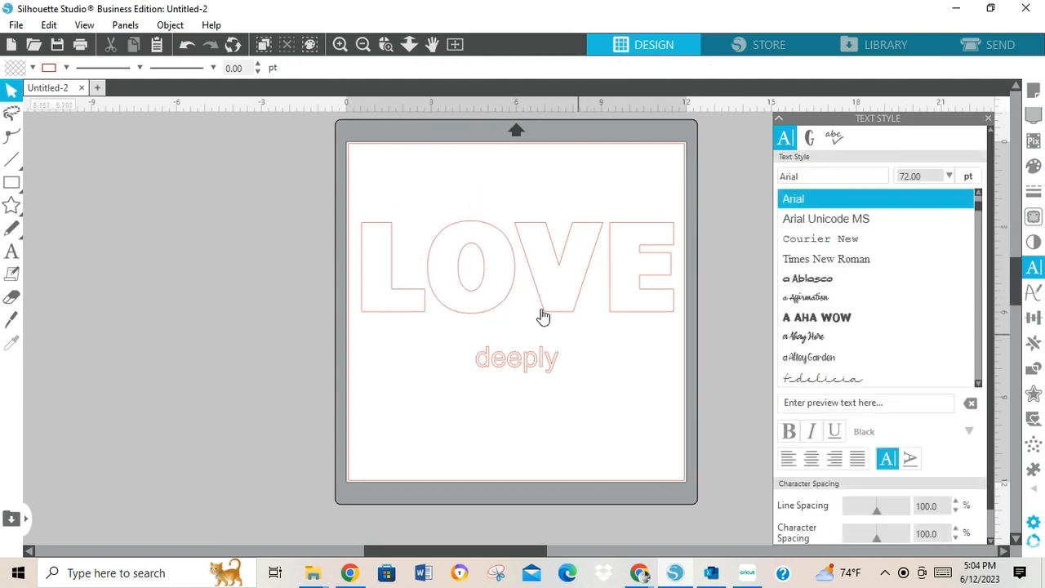
Select all four letters of LOVE and group them into one object.
{"action": "left_click_drag", "start_coordinate": [355, 205], "coordinate": [689, 331]}
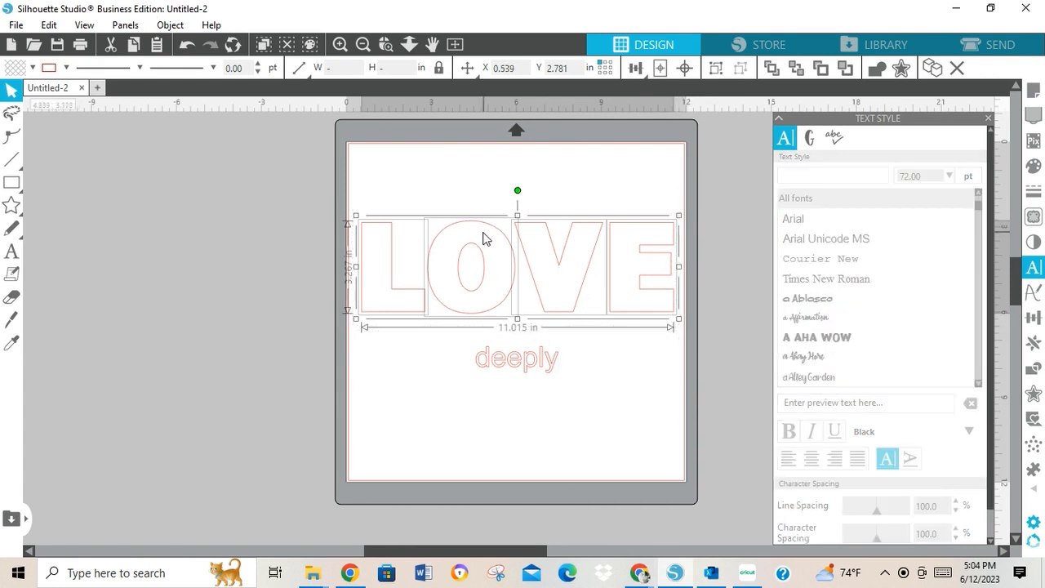
{"action": "left_click", "coordinate": [169, 26]}
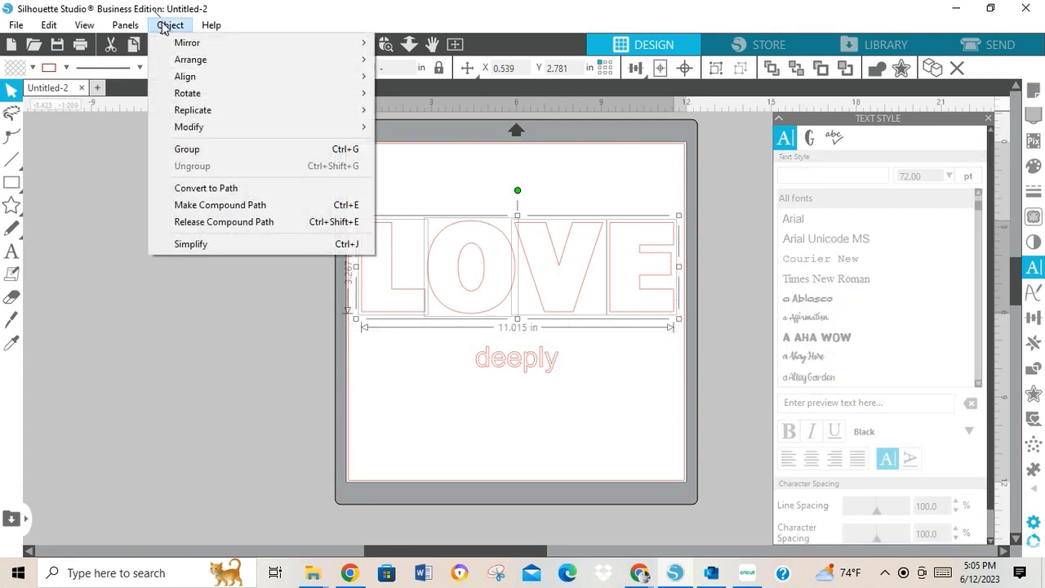
{"action": "left_click", "coordinate": [207, 148]}
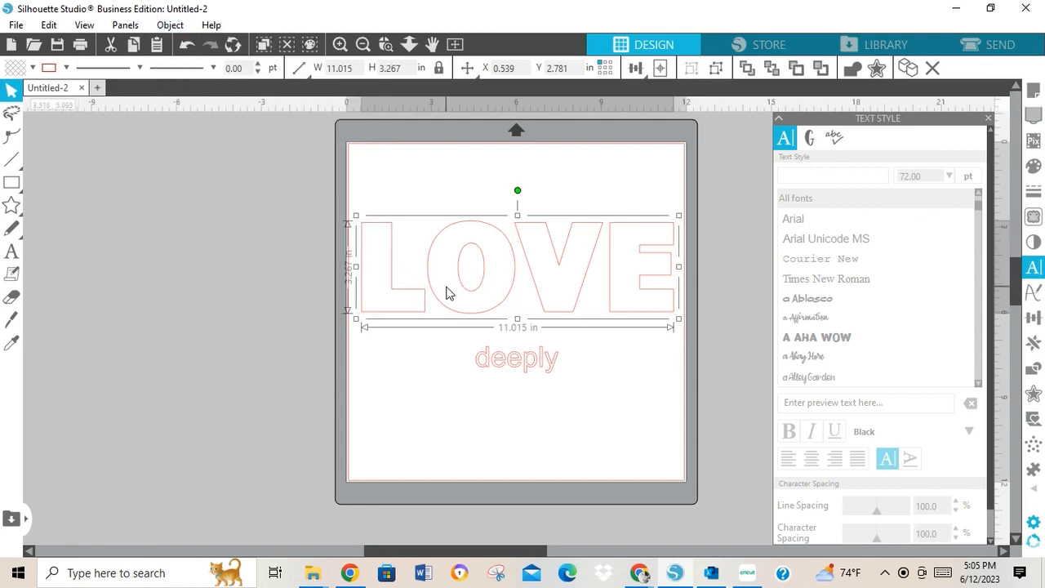
Move the word "deeply" down near the lower edge of the page, slightly right of centre.
{"action": "left_click_drag", "start_coordinate": [489, 347], "coordinate": [573, 386]}
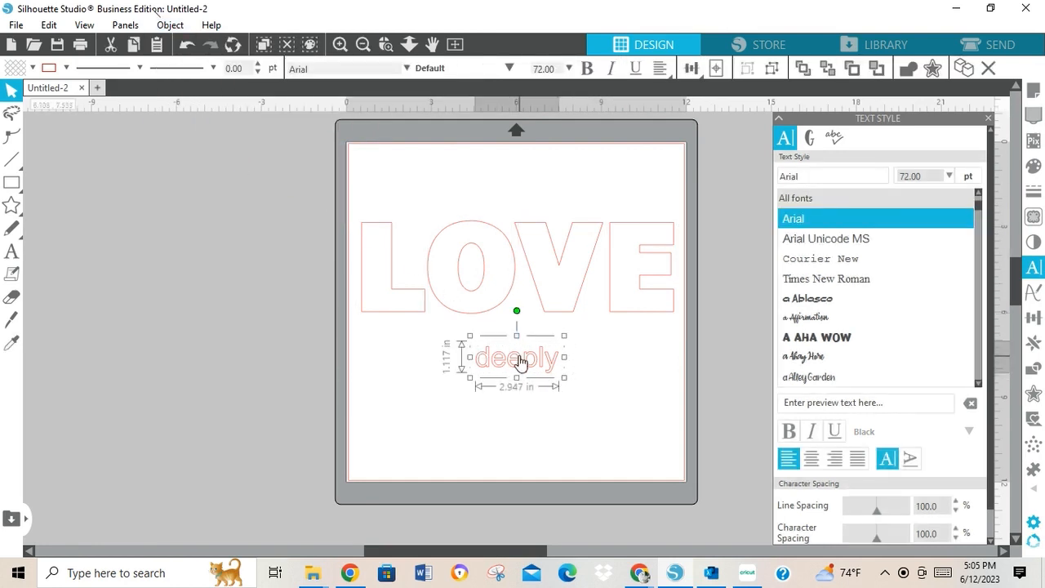
{"action": "left_click_drag", "start_coordinate": [521, 364], "coordinate": [563, 446]}
{"action": "left_click", "coordinate": [553, 287]}
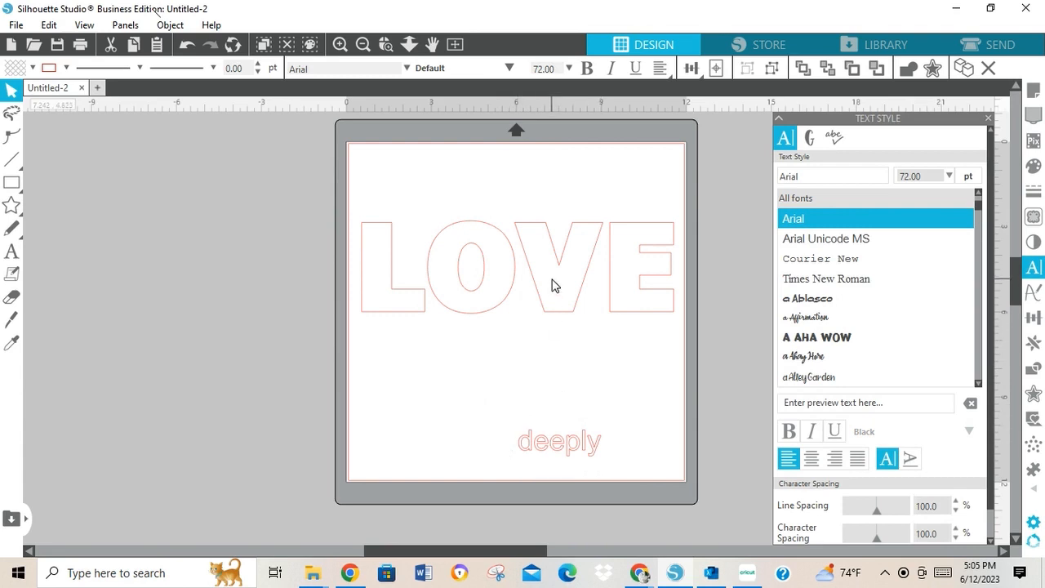
Stretch the grouped LOVE lettering vertically to about 4.5 in tall and move it up near the page's top edge.
{"action": "left_click", "coordinate": [531, 276]}
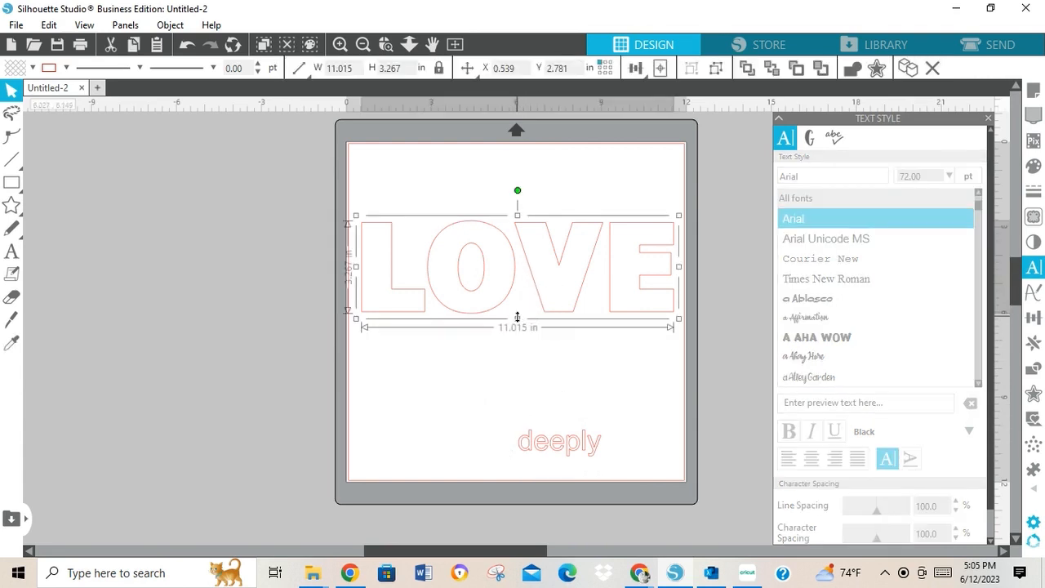
{"action": "left_click_drag", "start_coordinate": [518, 319], "coordinate": [517, 354]}
{"action": "left_click_drag", "start_coordinate": [542, 308], "coordinate": [545, 263]}
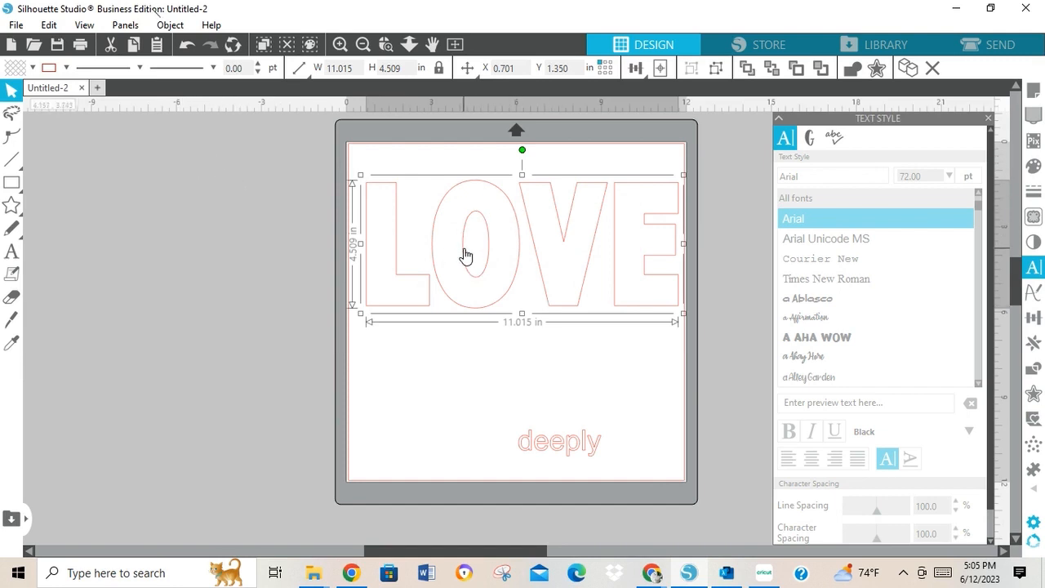
Fill the grouped LOVE lettering with solid red and deselect it.
{"action": "left_click", "coordinate": [32, 68]}
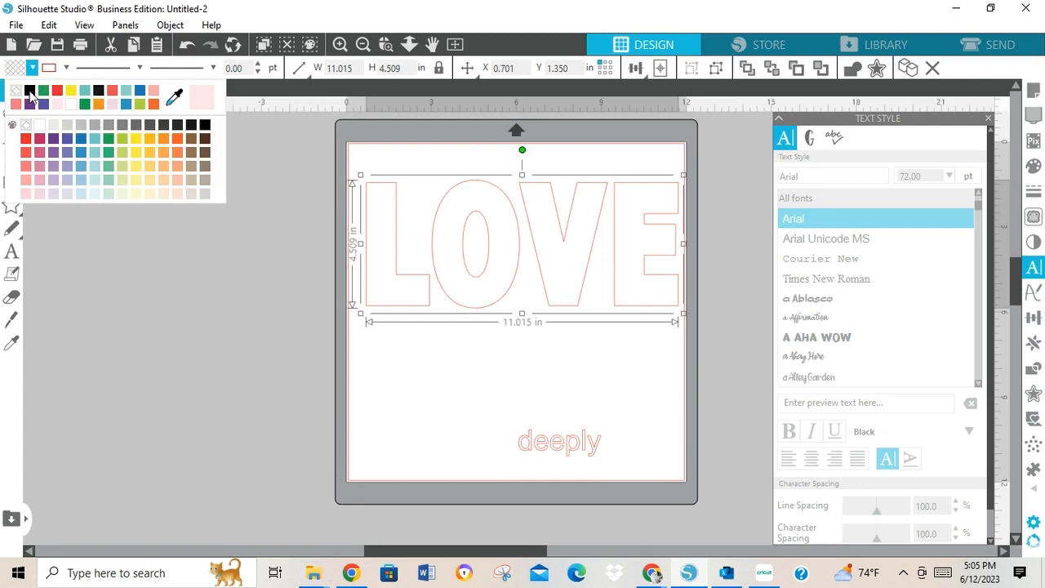
{"action": "left_click", "coordinate": [58, 91]}
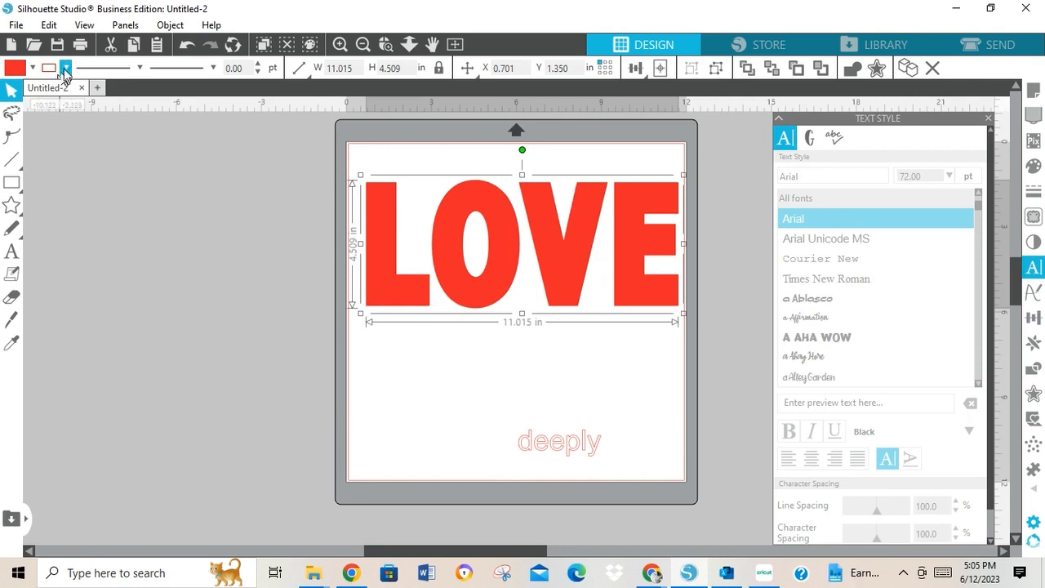
{"action": "left_click", "coordinate": [65, 70]}
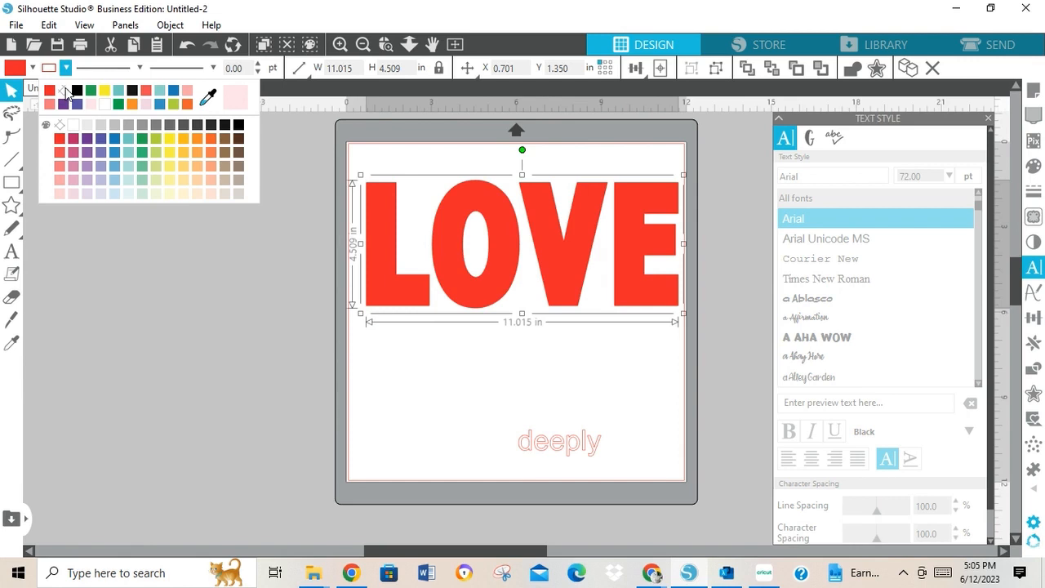
{"action": "left_click", "coordinate": [65, 92]}
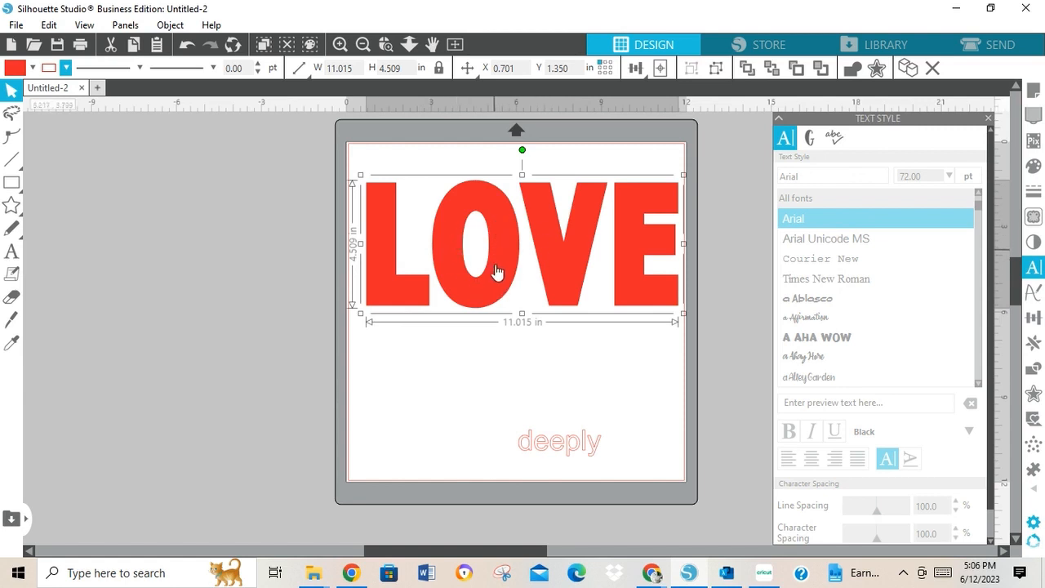
{"action": "right_click", "coordinate": [502, 413]}
{"action": "left_click", "coordinate": [461, 436]}
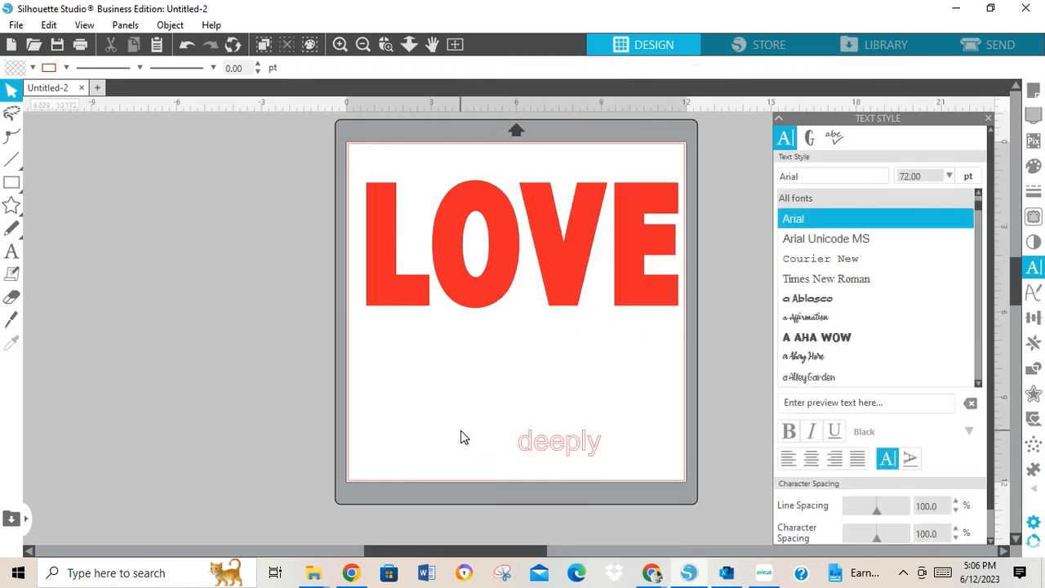
Move the word "deeply" up to just below the LOVE lettering, near the page's centre.
{"action": "left_click", "coordinate": [571, 441]}
{"action": "right_click", "coordinate": [600, 459]}
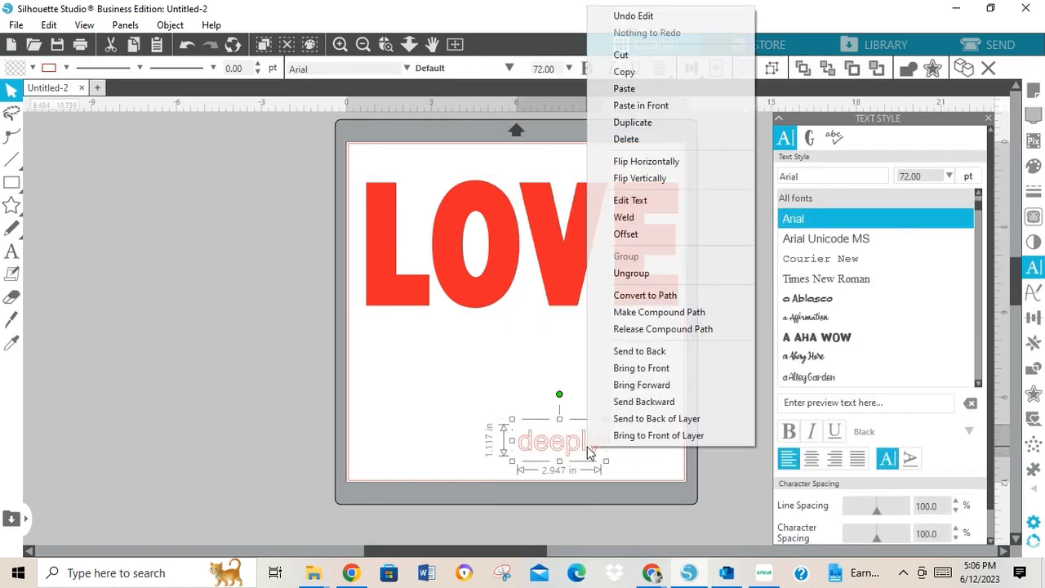
{"action": "left_click", "coordinate": [549, 445]}
{"action": "left_click_drag", "start_coordinate": [548, 445], "coordinate": [501, 357]}
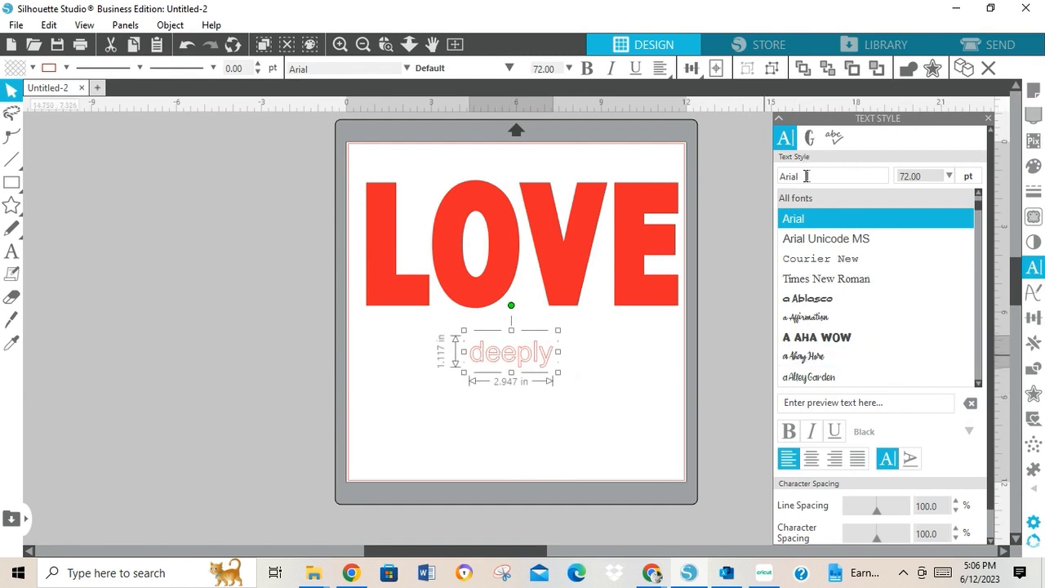
Change the font of the word "deeply" to Thunder.
{"action": "left_click_drag", "start_coordinate": [806, 176], "coordinate": [771, 177]}
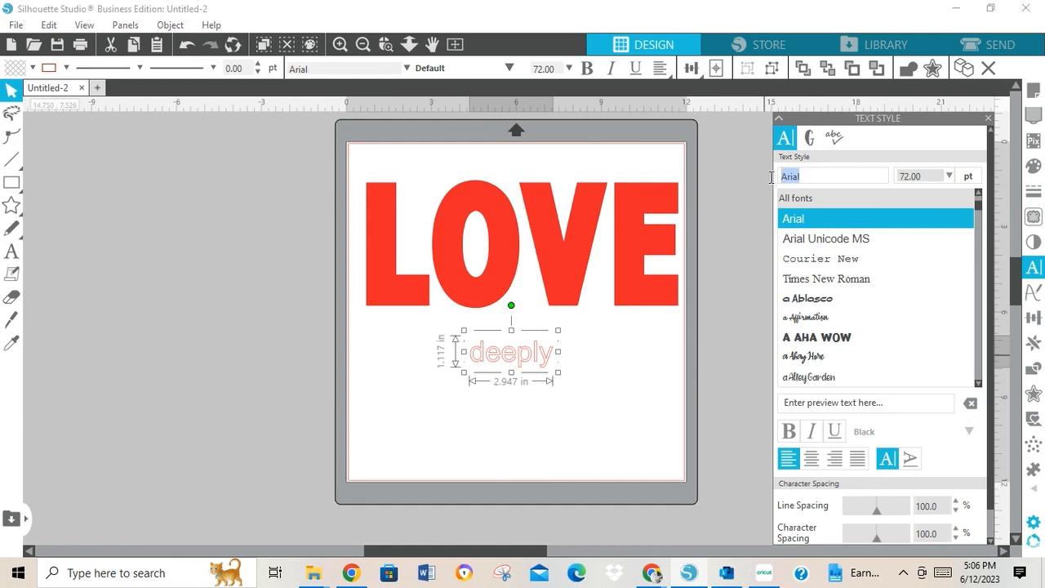
{"action": "type", "text": "thun"}
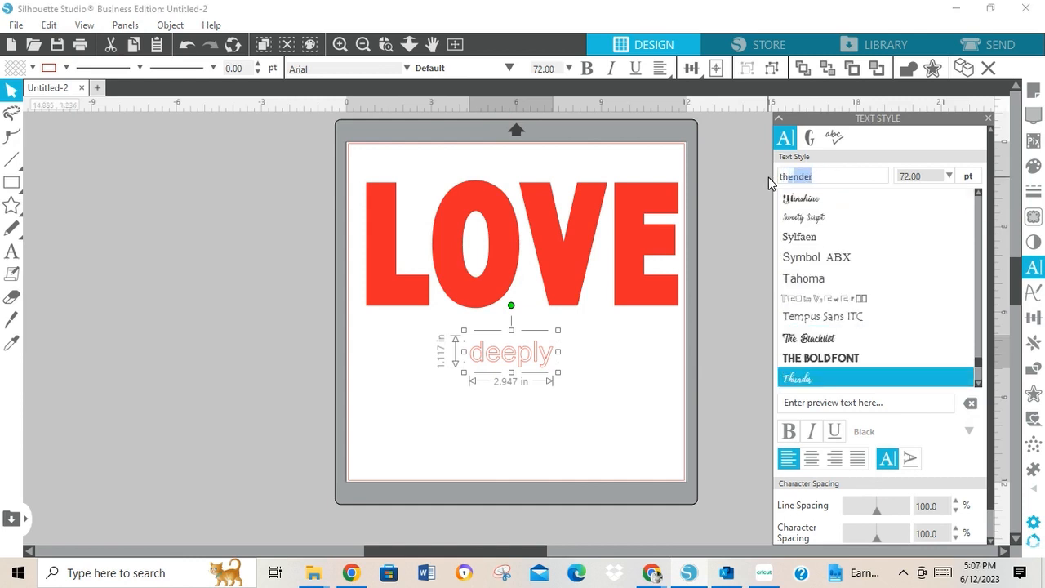
{"action": "type", "text": "der"}
{"action": "key", "text": "Return"}
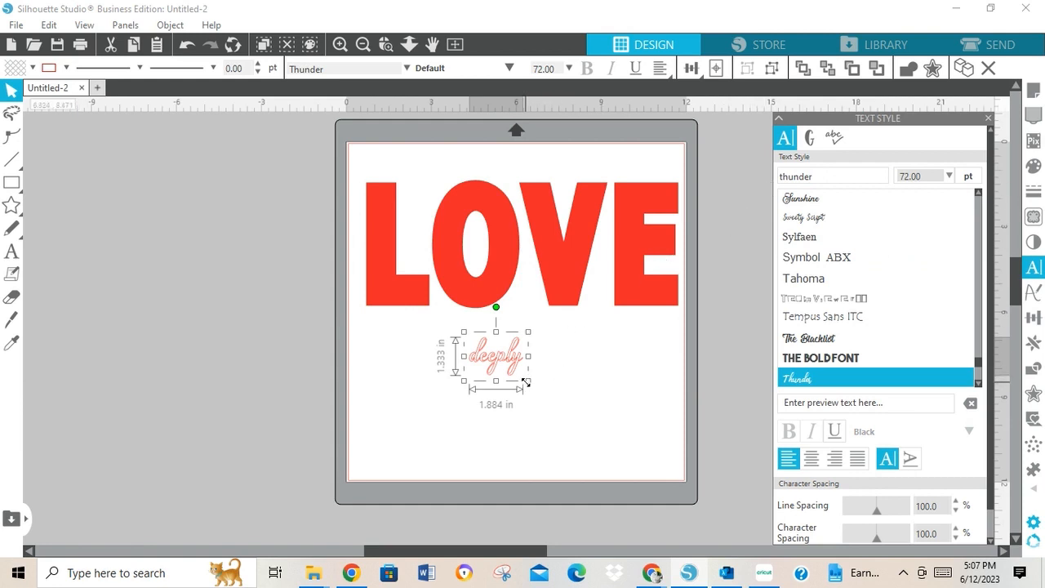
Enlarge "deeply" to about 6.35 in wide and 4.49 in tall, placing it directly beneath LOVE toward the page's left side.
{"action": "left_click_drag", "start_coordinate": [528, 382], "coordinate": [654, 471]}
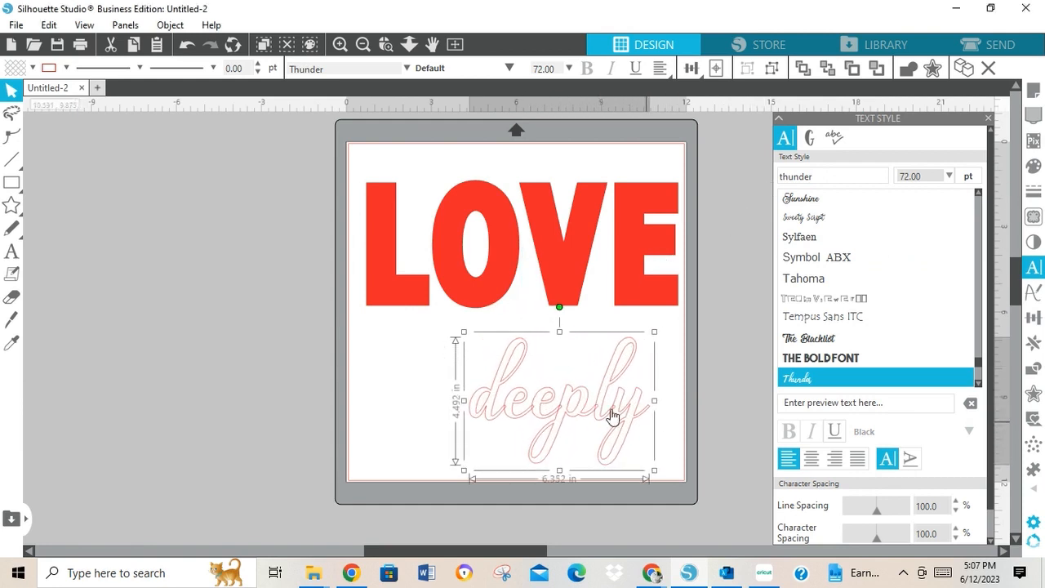
{"action": "left_click_drag", "start_coordinate": [592, 413], "coordinate": [505, 387]}
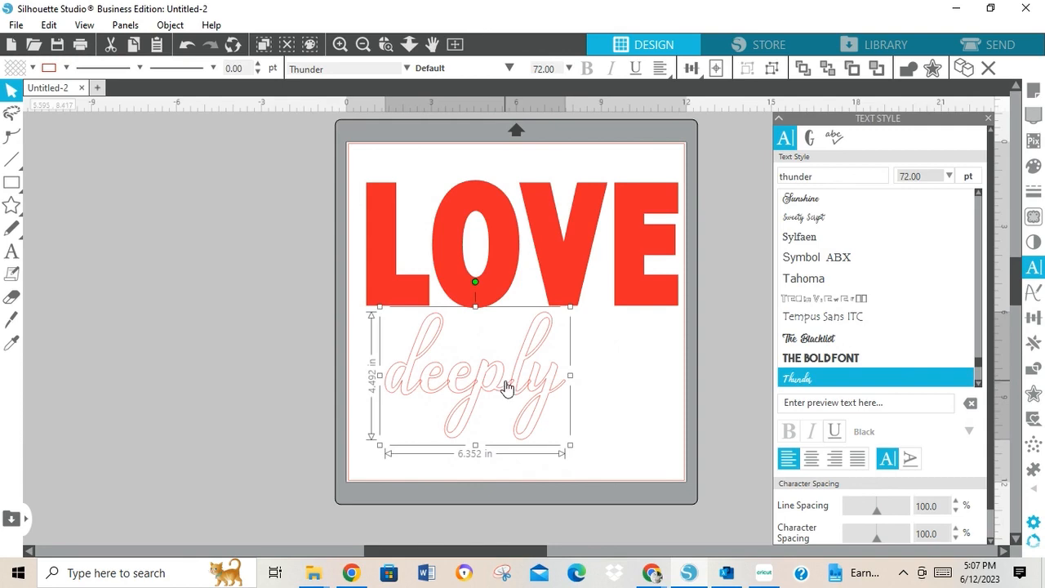
Check the gap below LOVE and enlarge "deeply" proportionally to about 9.56 in wide and 6.76 in tall.
{"action": "left_click", "coordinate": [341, 44]}
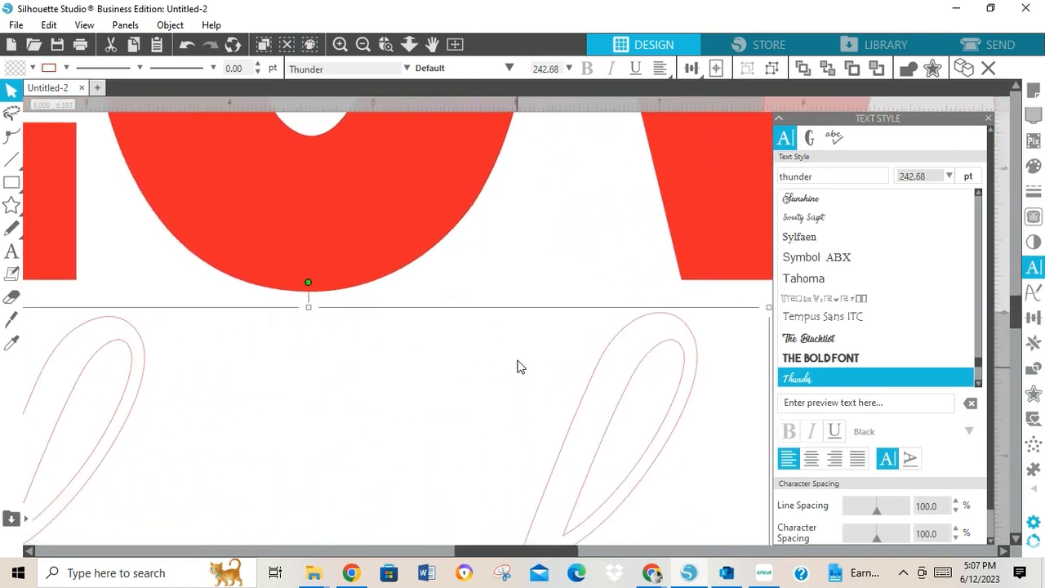
{"action": "scroll", "coordinate": [517, 367], "scroll_direction": "up", "scroll_amount": 1}
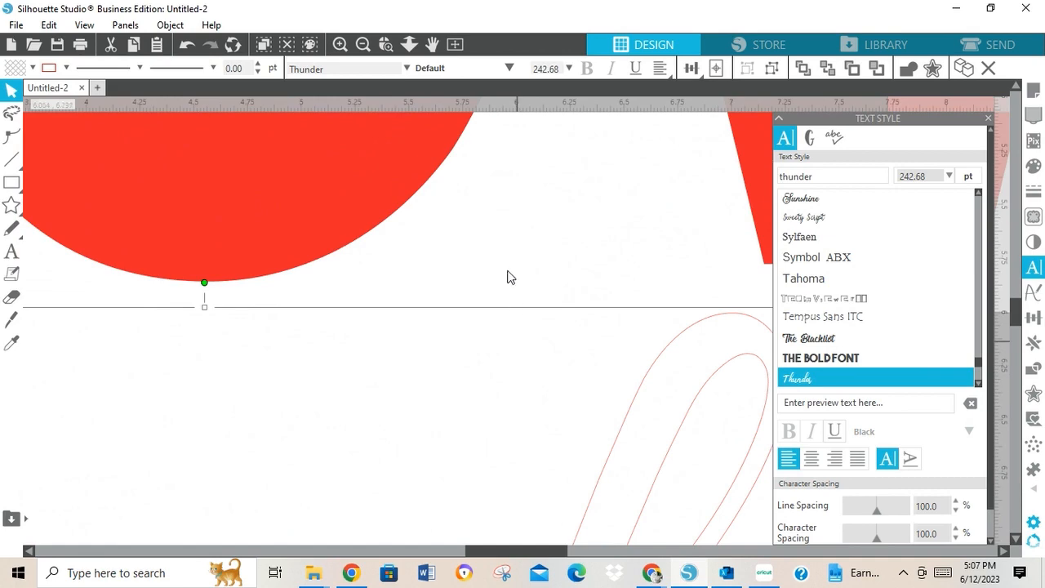
{"action": "left_click", "coordinate": [364, 44]}
{"action": "left_click", "coordinate": [364, 45]}
{"action": "left_click", "coordinate": [364, 44]}
{"action": "left_click", "coordinate": [363, 45]}
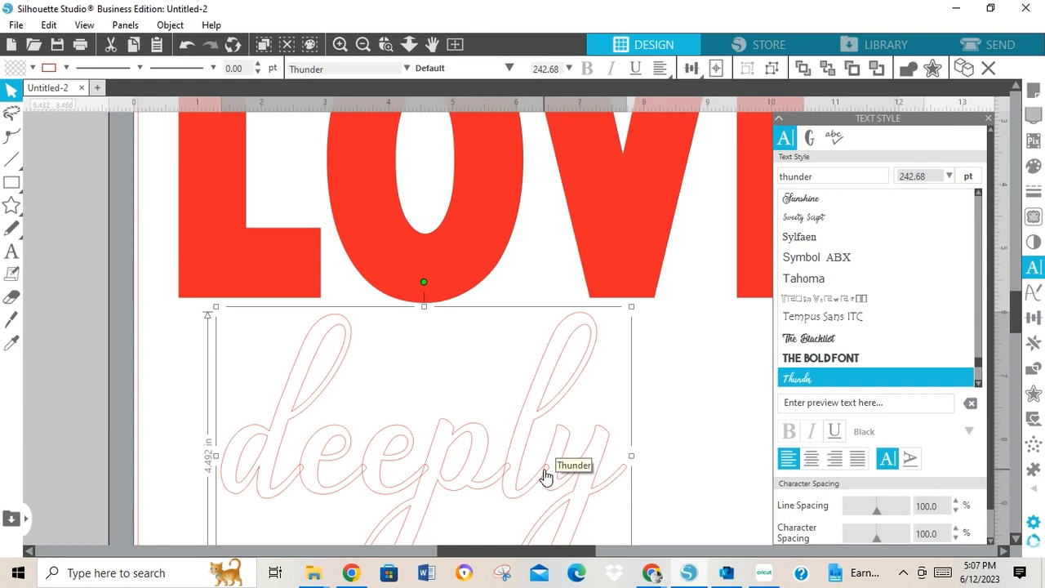
{"action": "left_click", "coordinate": [362, 46]}
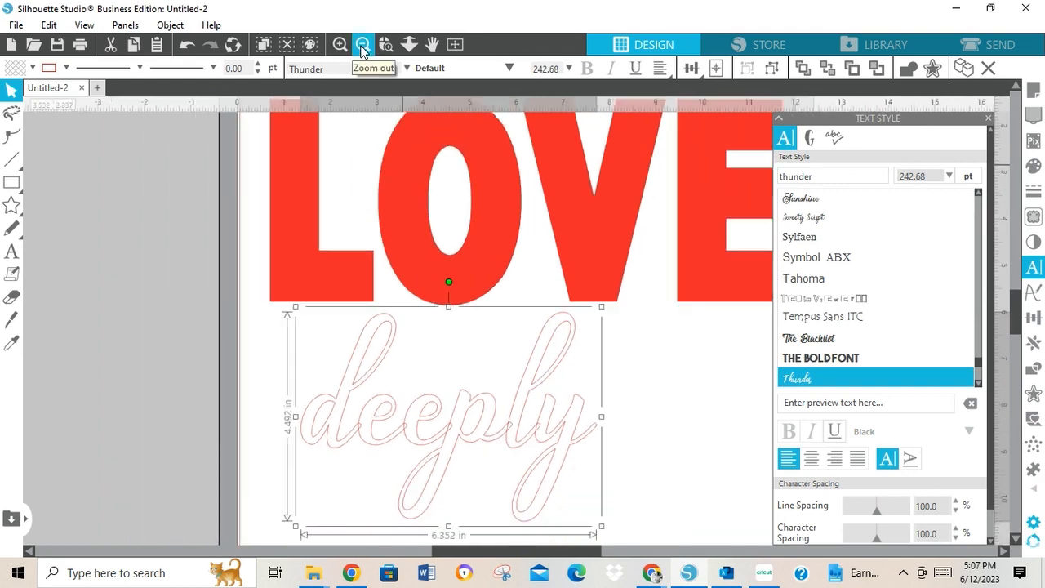
{"action": "left_click", "coordinate": [363, 46]}
{"action": "left_click", "coordinate": [362, 46]}
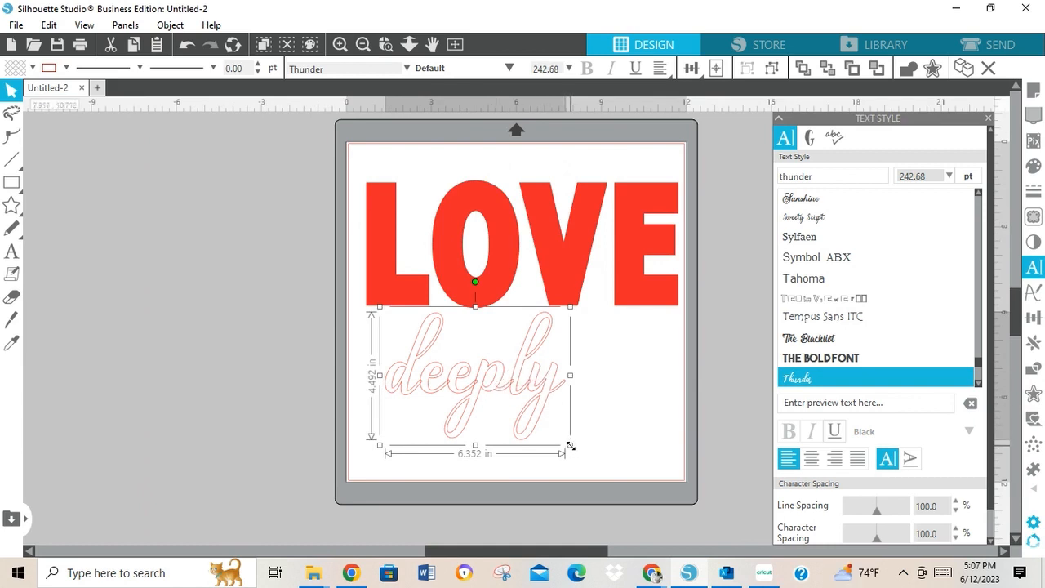
{"action": "left_click_drag", "start_coordinate": [569, 447], "coordinate": [691, 466]}
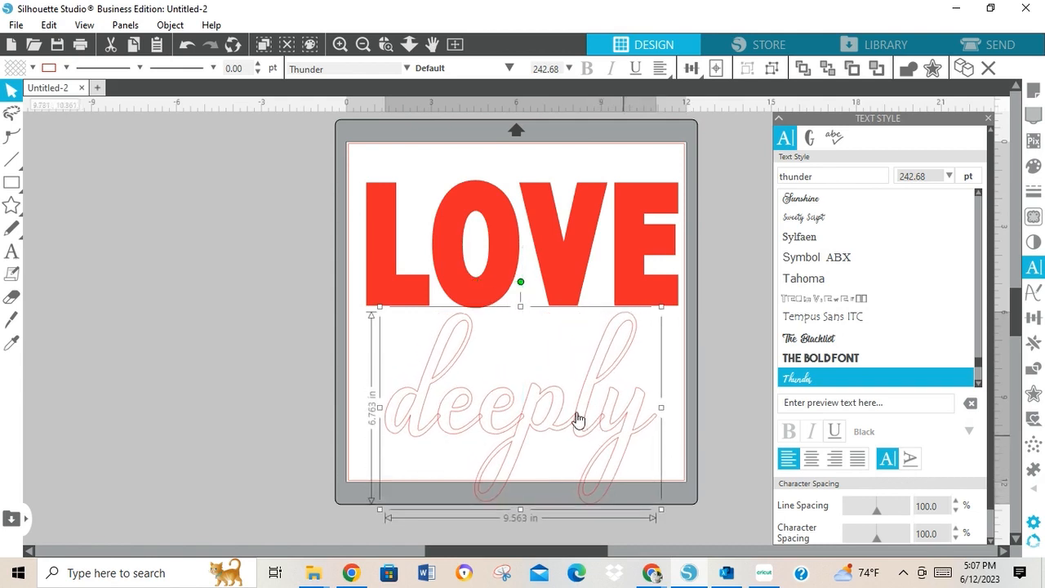
Ungroup the word "deeply" into separate letters and move the final y off the page to the left.
{"action": "right_click", "coordinate": [548, 411]}
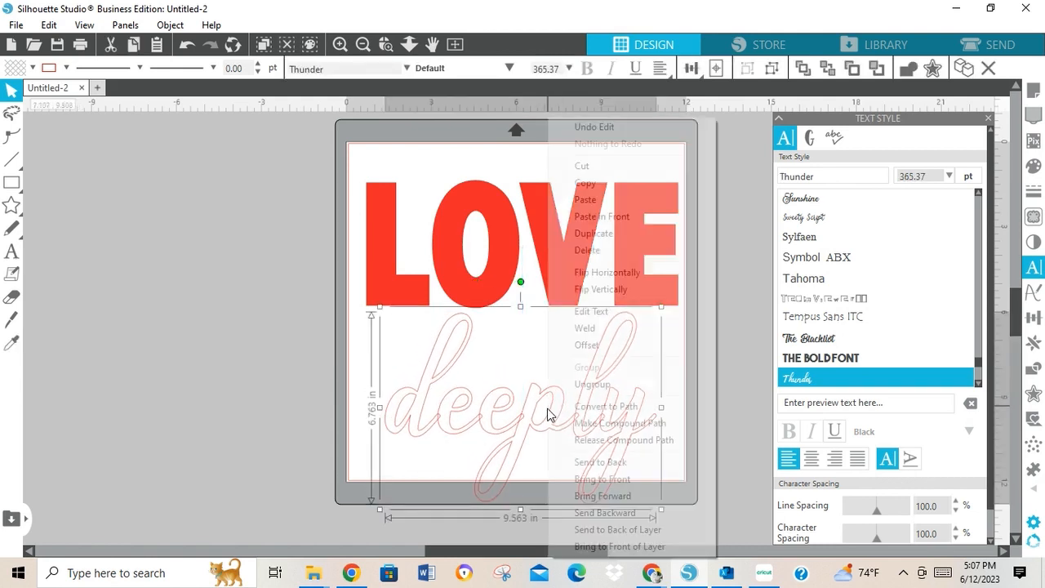
{"action": "left_click", "coordinate": [483, 384]}
{"action": "right_click", "coordinate": [526, 417]}
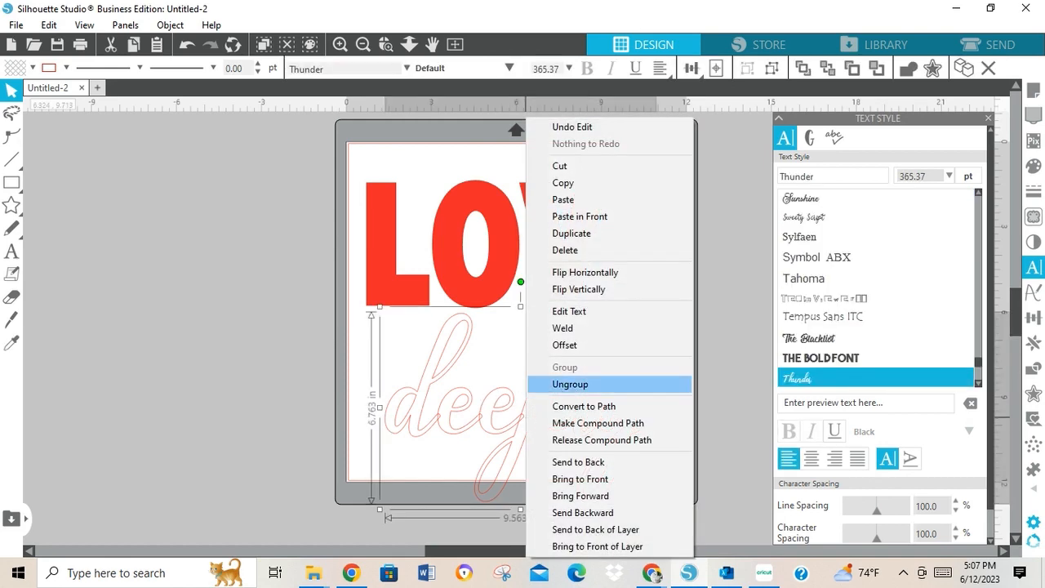
{"action": "left_click", "coordinate": [170, 26]}
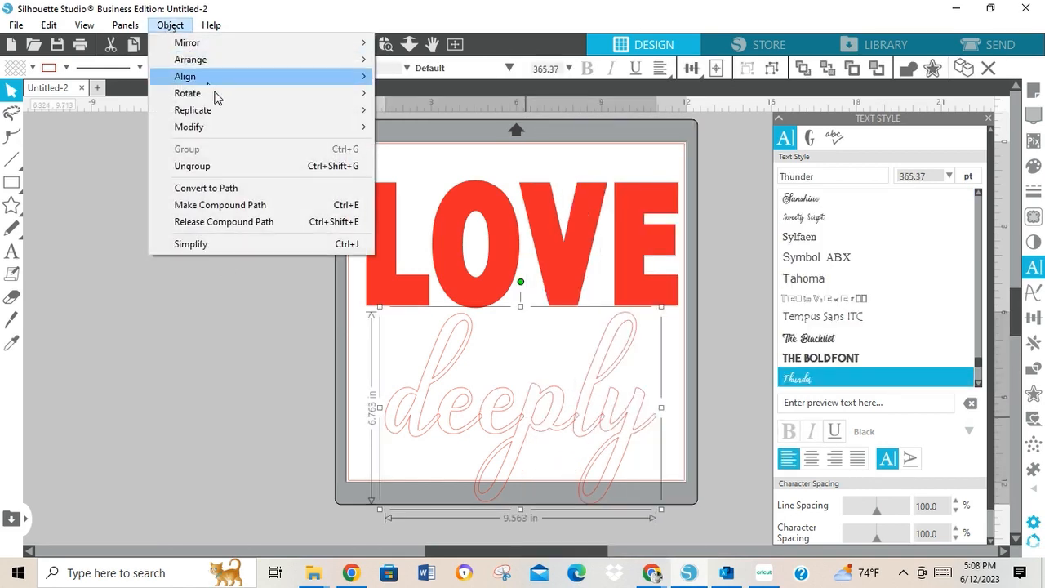
{"action": "left_click", "coordinate": [216, 166]}
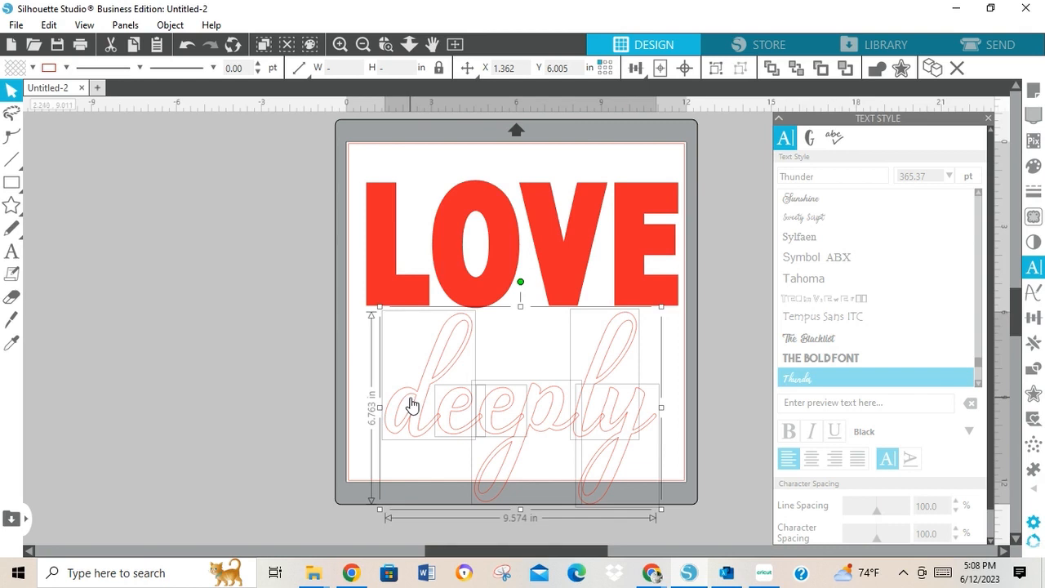
{"action": "left_click", "coordinate": [264, 340]}
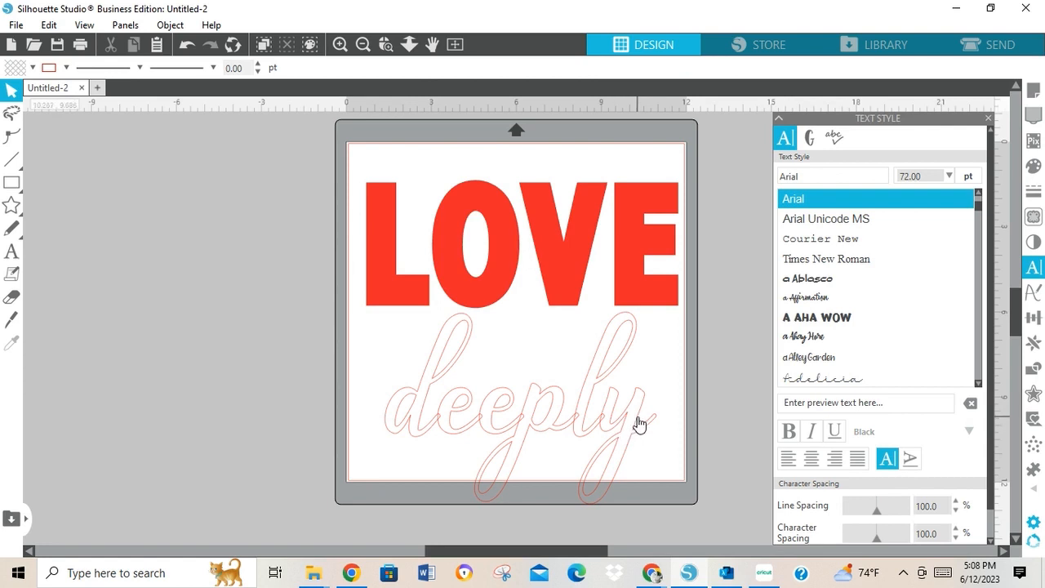
{"action": "mouse_move", "coordinate": [639, 424]}
{"action": "left_mouse_down"}
{"action": "mouse_move", "coordinate": [642, 450]}
{"action": "mouse_move", "coordinate": [536, 455]}
{"action": "mouse_move", "coordinate": [378, 418]}
{"action": "mouse_move", "coordinate": [306, 345]}
{"action": "mouse_move", "coordinate": [205, 308]}
{"action": "mouse_move", "coordinate": [199, 247]}
{"action": "mouse_move", "coordinate": [182, 243]}
{"action": "left_mouse_up"}
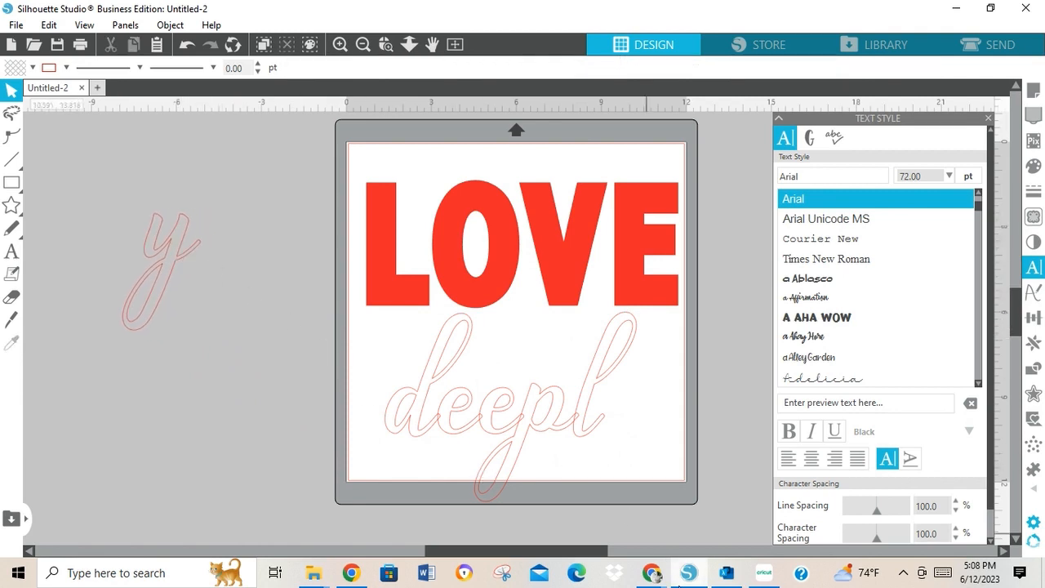
Switch to the character map app, clear the font search and select the Thunder font from all fonts.
{"action": "left_click", "coordinate": [727, 575]}
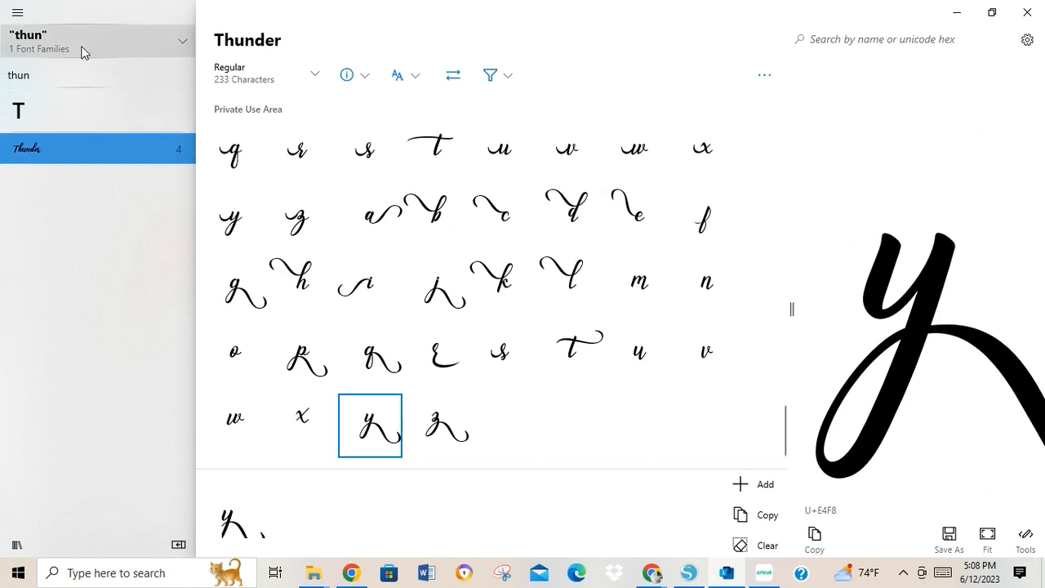
{"action": "left_click", "coordinate": [178, 45]}
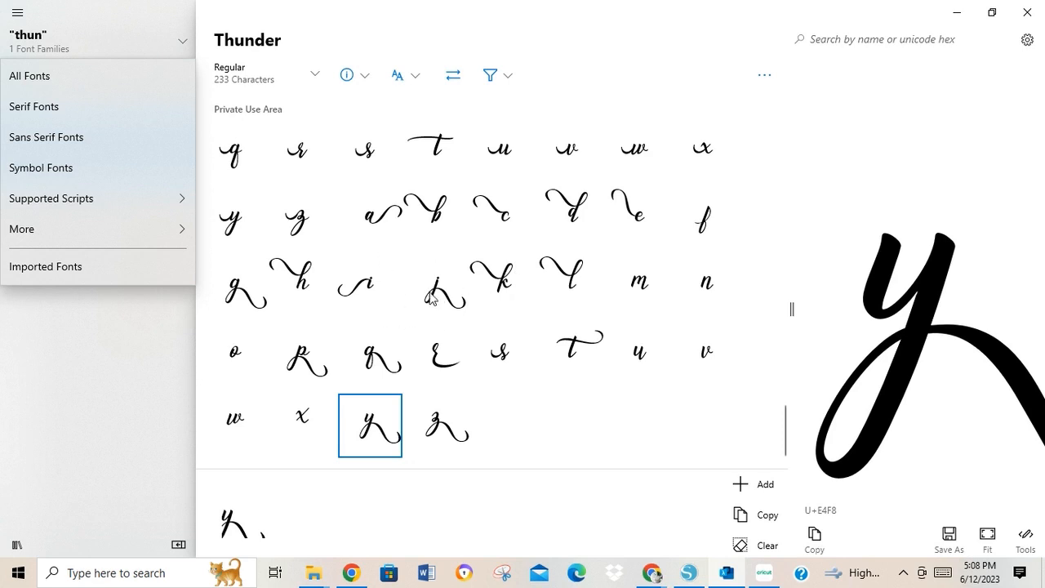
{"action": "left_click", "coordinate": [90, 372]}
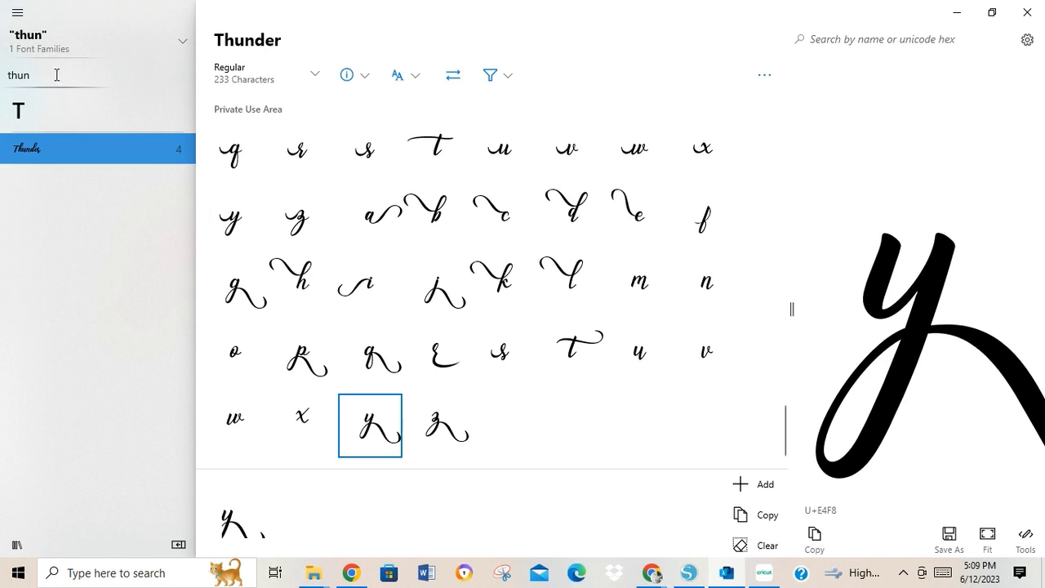
{"action": "left_click_drag", "start_coordinate": [57, 75], "coordinate": [1, 86]}
{"action": "key", "text": "BackSpace"}
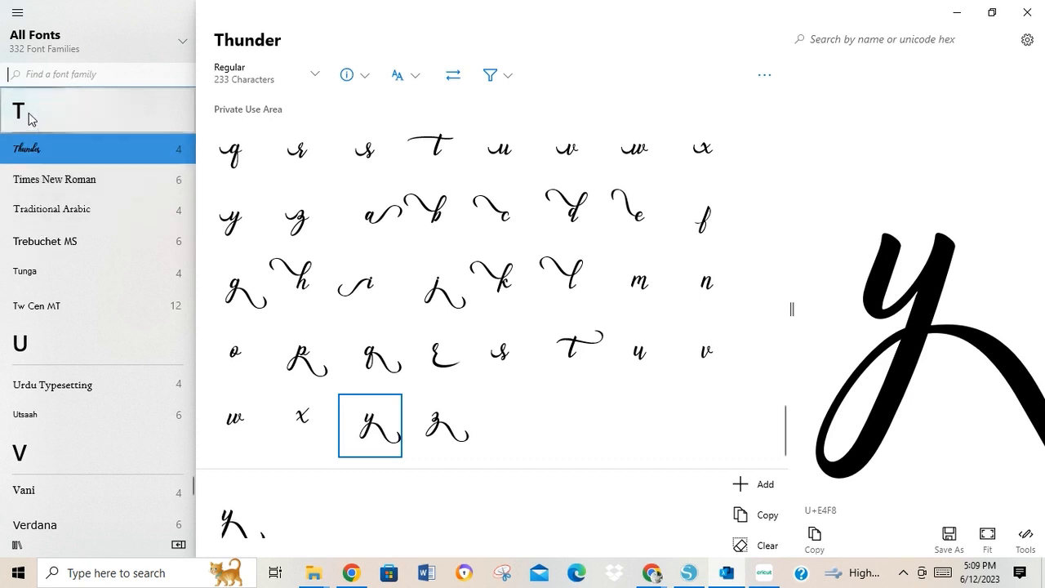
{"action": "left_click", "coordinate": [36, 153]}
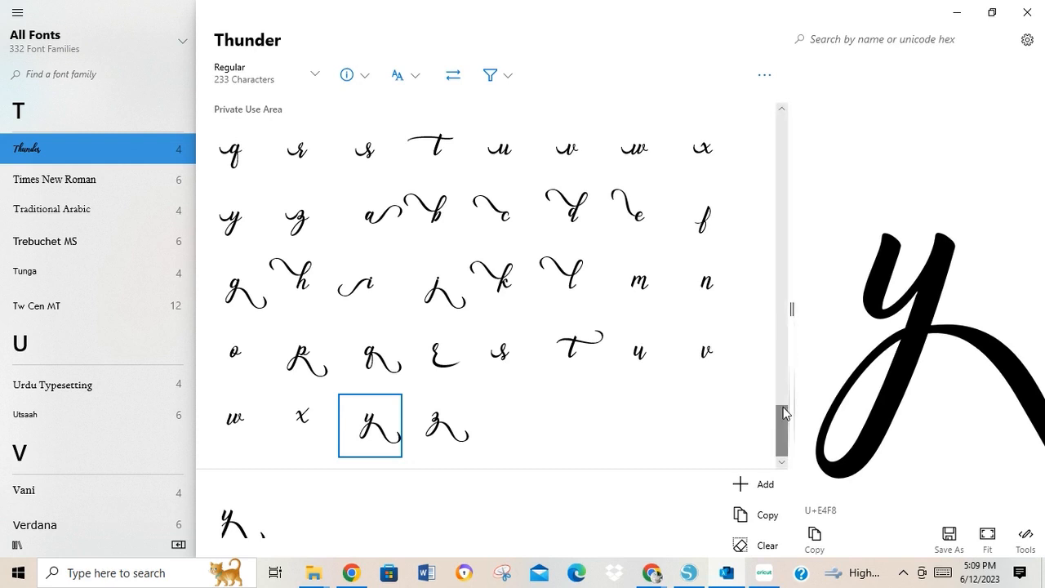
Browse Thunder's Private Use Area glyphs and copy the alternate y with the long swash tail (U+E4F8).
{"action": "left_click_drag", "start_coordinate": [783, 413], "coordinate": [784, 391]}
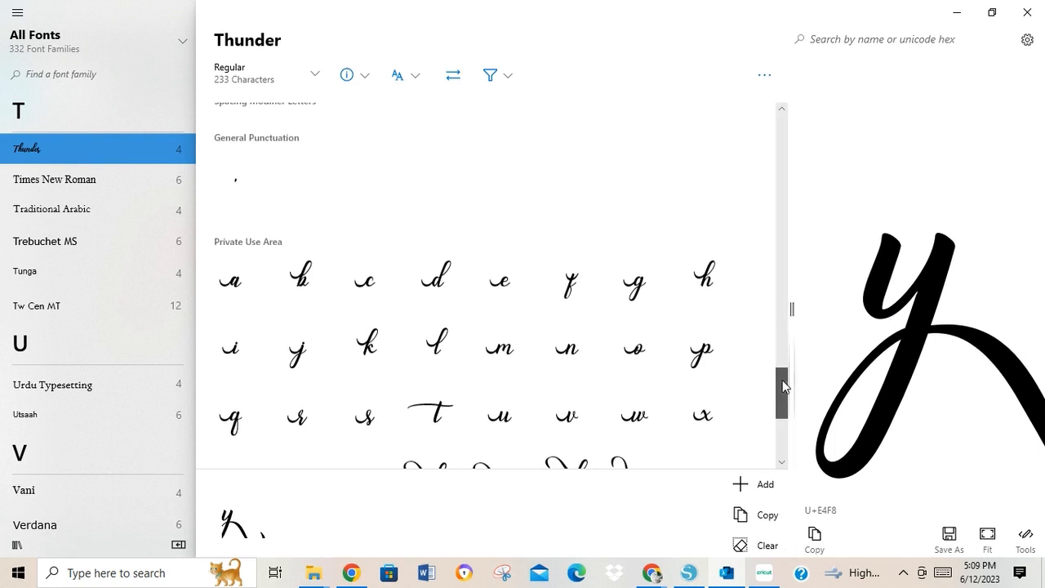
{"action": "left_click_drag", "start_coordinate": [783, 385], "coordinate": [857, 418]}
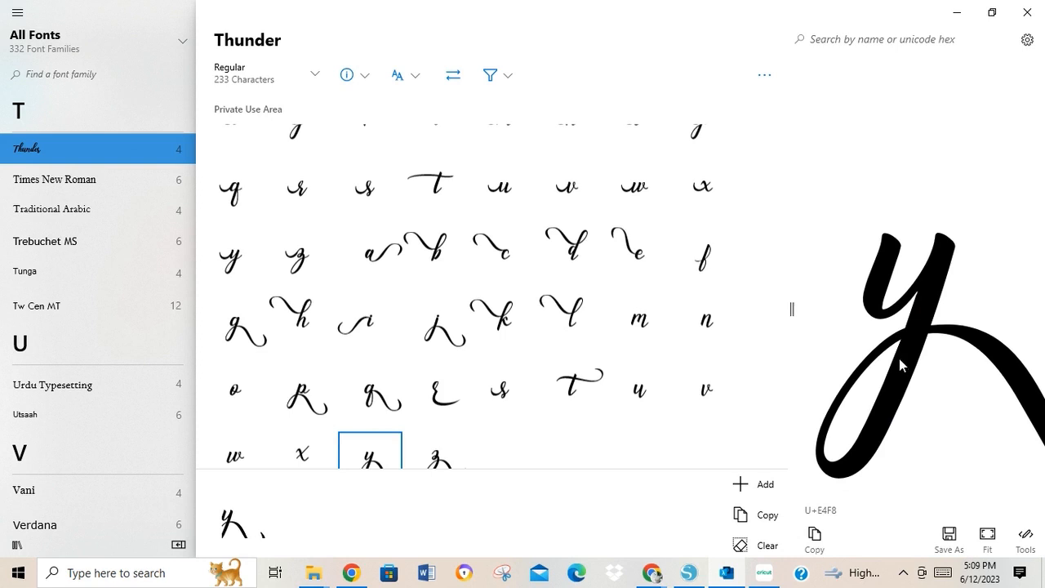
{"action": "left_click", "coordinate": [813, 539]}
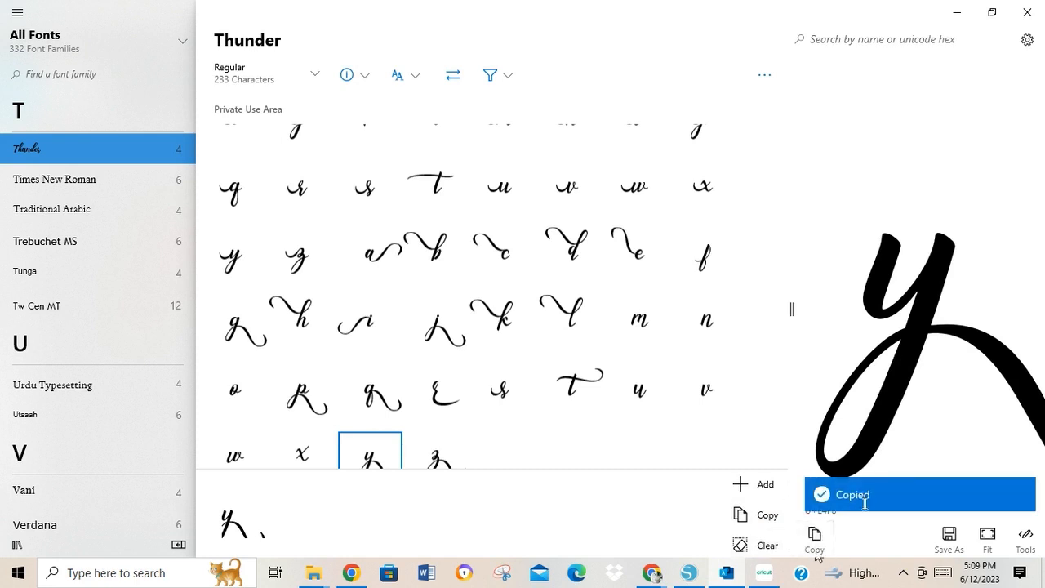
Switch back to Silhouette Studio and try to paste the copied swash y onto the page as text.
{"action": "left_click", "coordinate": [688, 573]}
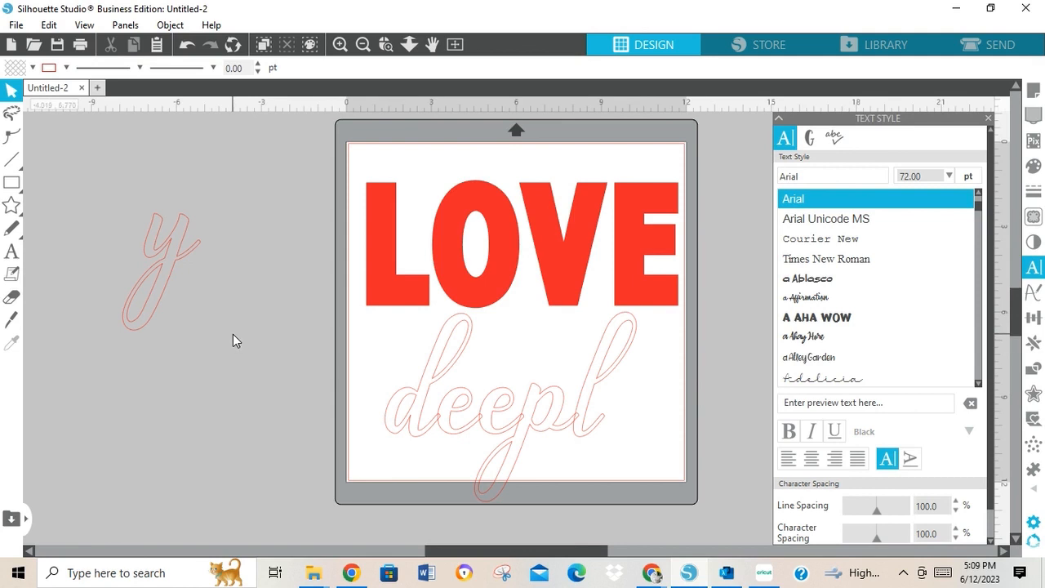
{"action": "key", "text": "ctrl+v"}
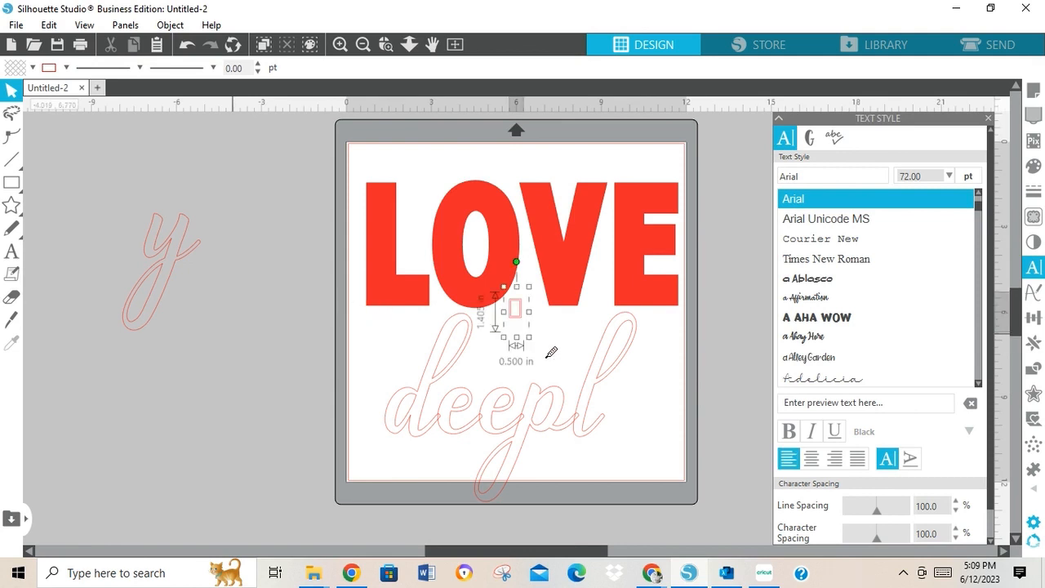
{"action": "left_click_drag", "start_coordinate": [540, 339], "coordinate": [581, 384]}
{"action": "left_click", "coordinate": [581, 383]}
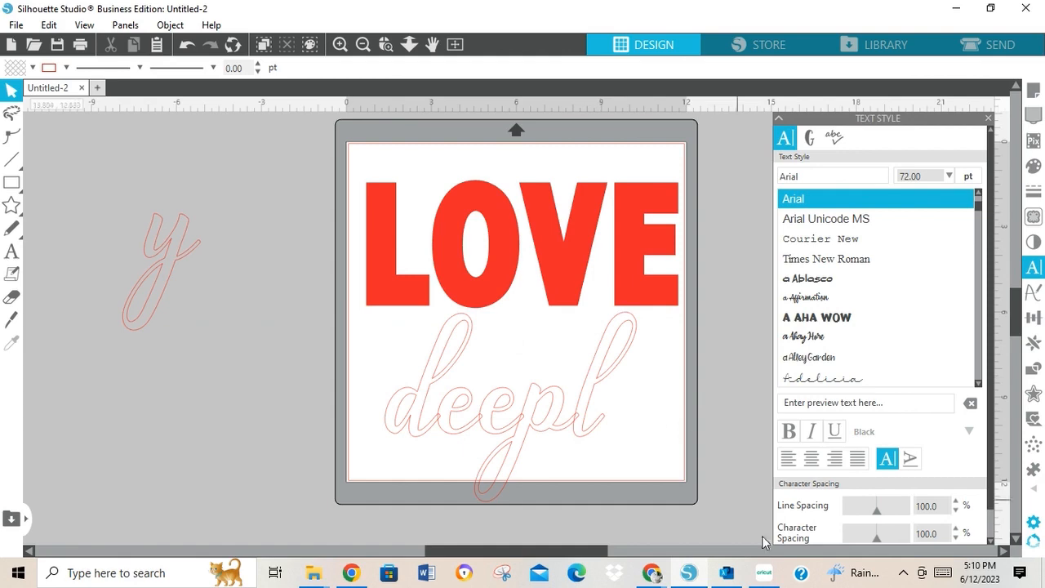
Switch to the character map app, start saving the swash y as a black-fill PNG, and cancel the save.
{"action": "left_click", "coordinate": [729, 578]}
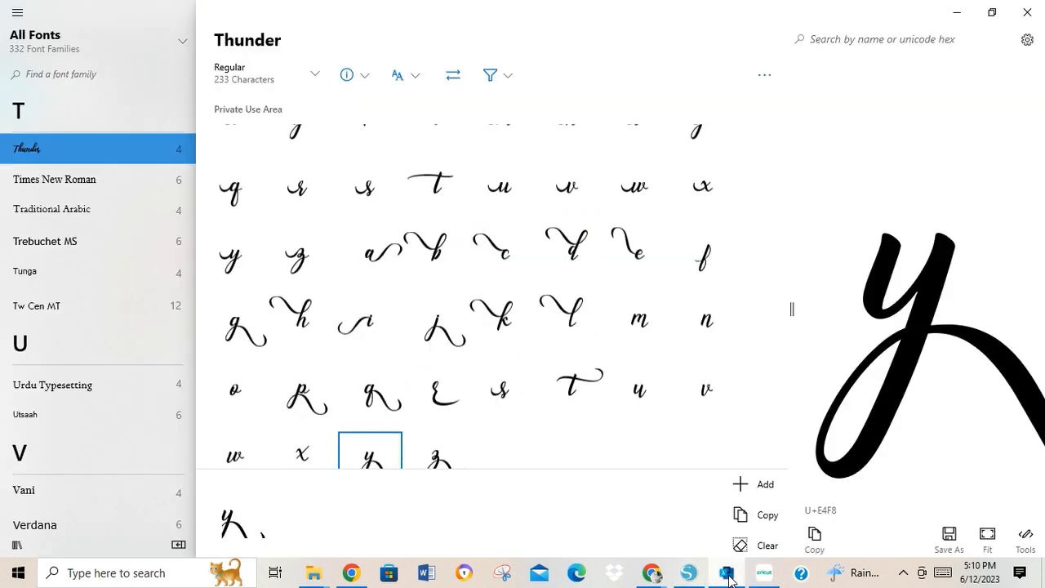
{"action": "left_click", "coordinate": [950, 539]}
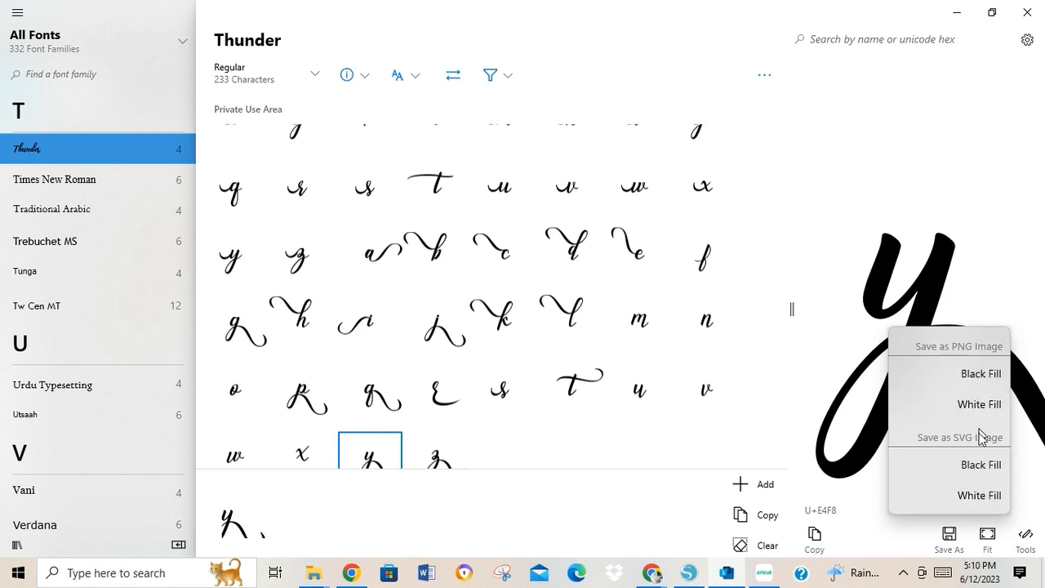
{"action": "left_click", "coordinate": [982, 375]}
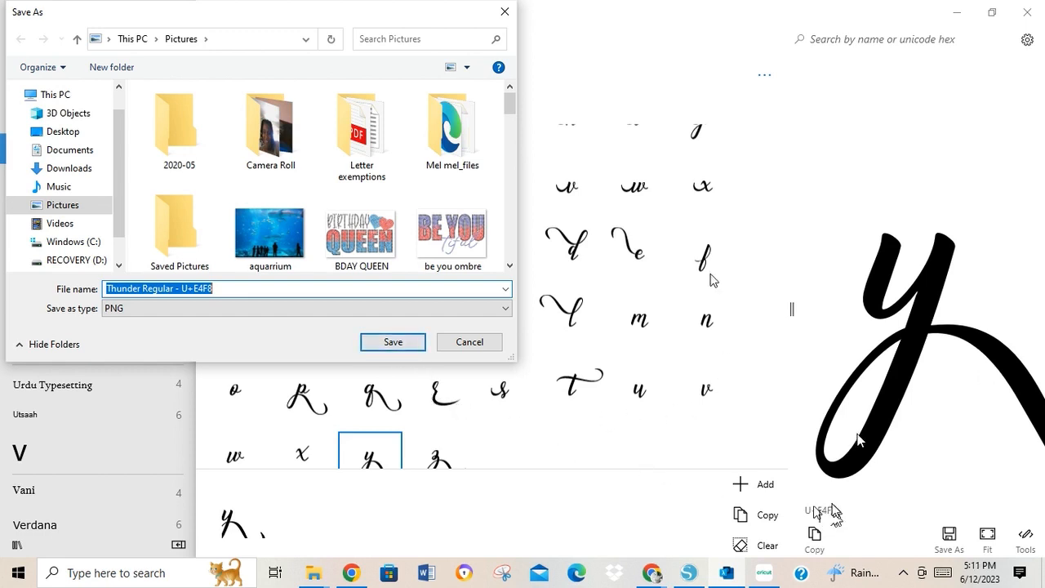
{"action": "left_click", "coordinate": [790, 205]}
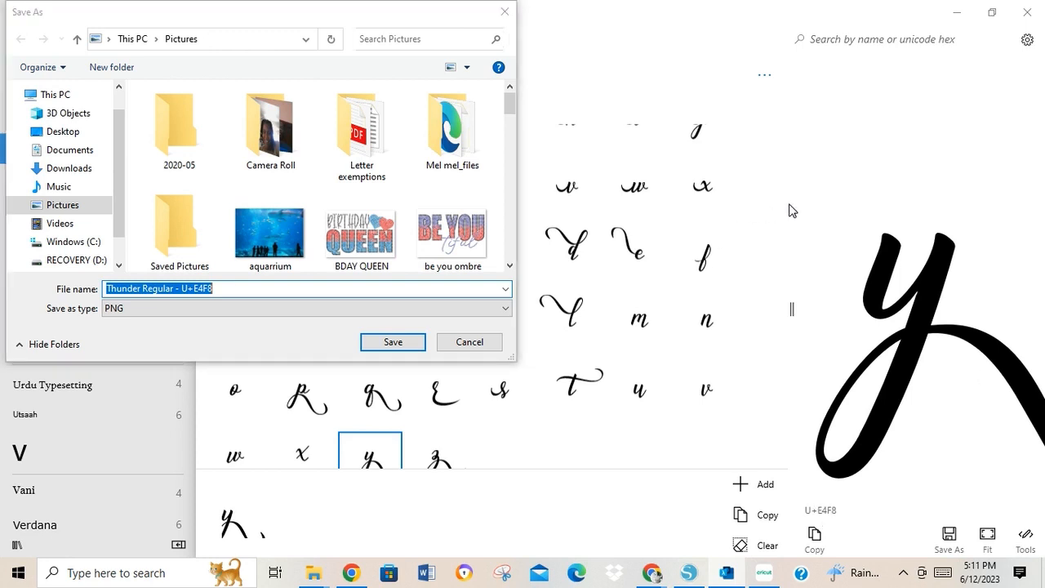
{"action": "left_click", "coordinate": [504, 12]}
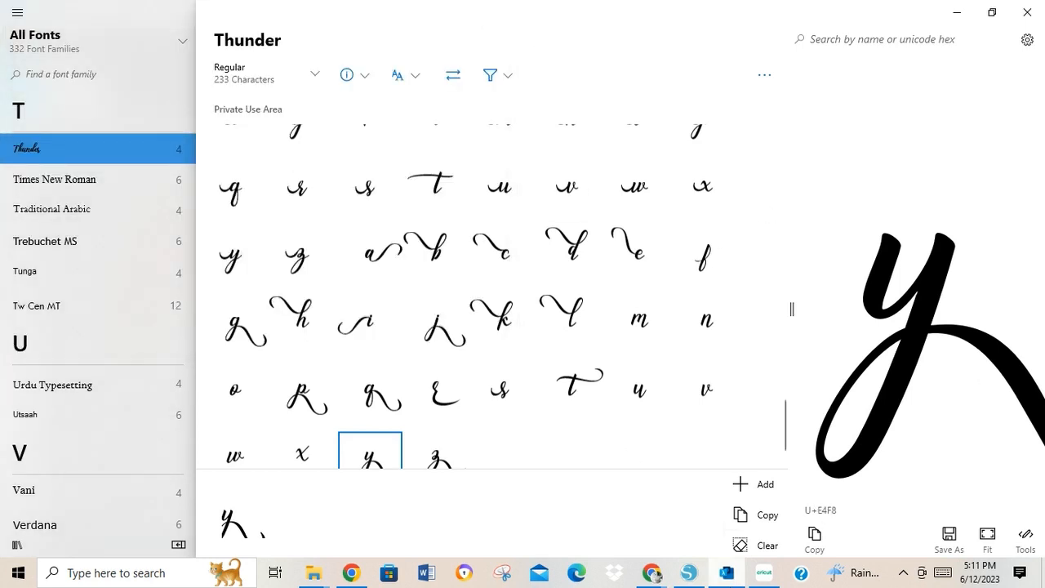
Switch back to Silhouette Studio and merge Thunder Regular - U+E4F8.png from the Pictures folder into the design.
{"action": "left_click", "coordinate": [689, 573]}
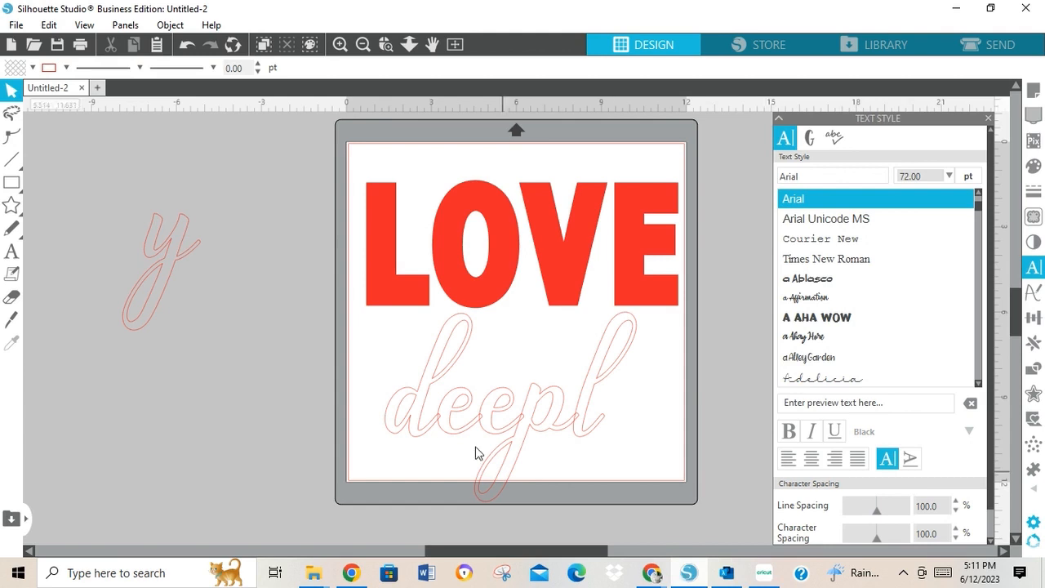
{"action": "left_click", "coordinate": [16, 26]}
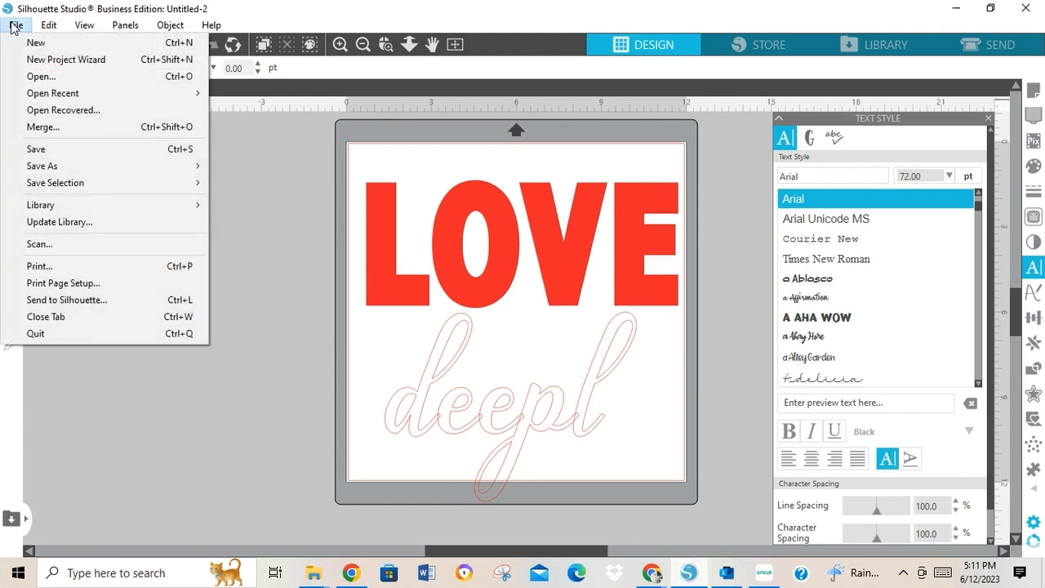
{"action": "left_click", "coordinate": [76, 128]}
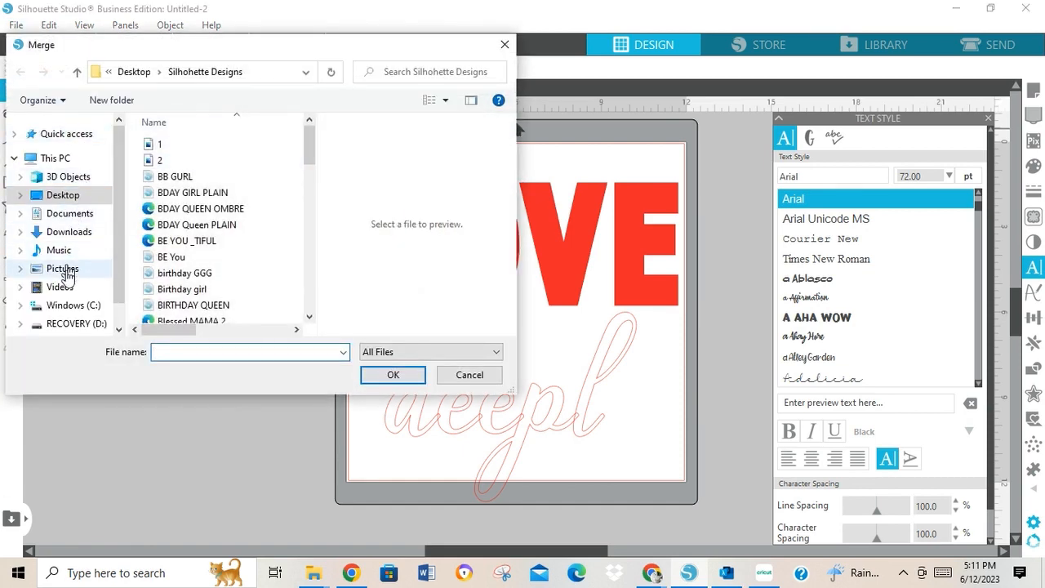
{"action": "left_click", "coordinate": [63, 271]}
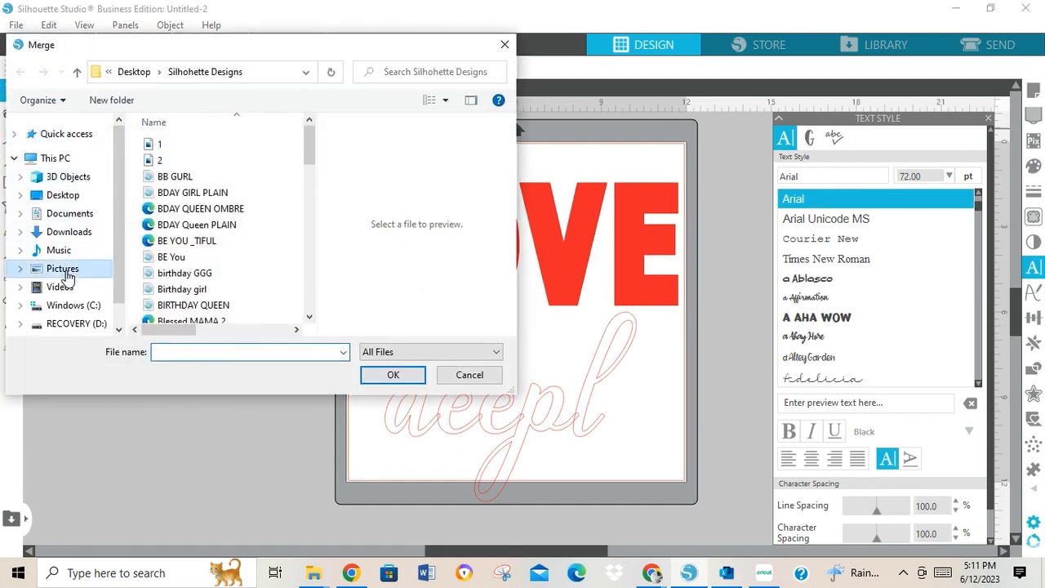
{"action": "left_click", "coordinate": [184, 352]}
{"action": "type", "text": "th"}
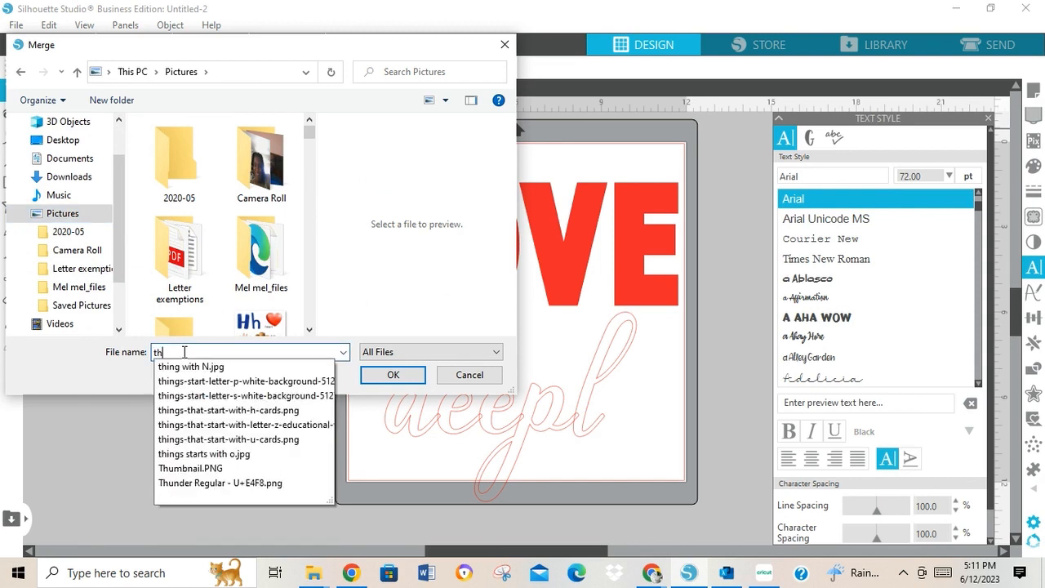
{"action": "left_click", "coordinate": [196, 485]}
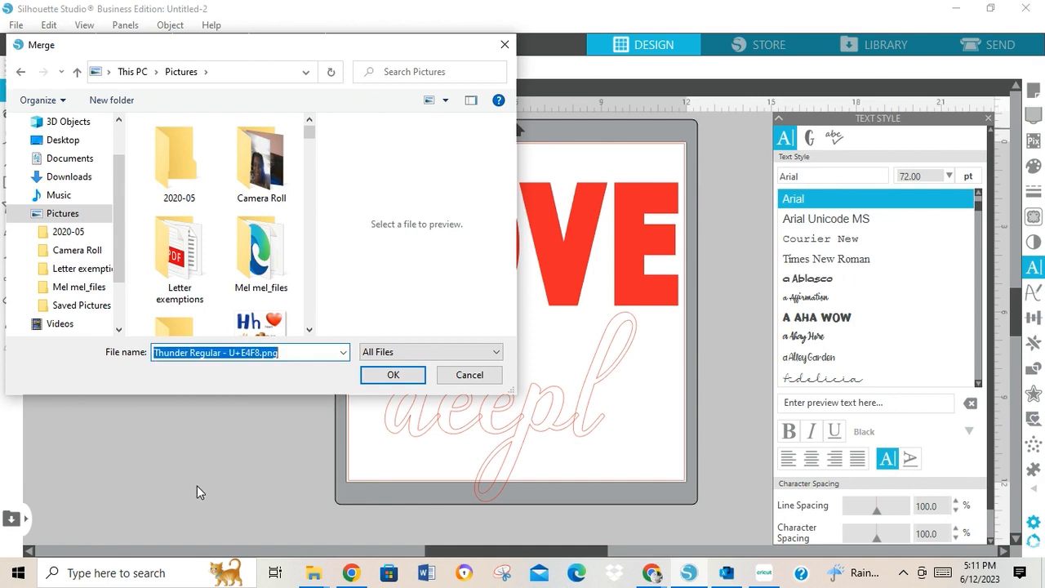
{"action": "left_click", "coordinate": [374, 374]}
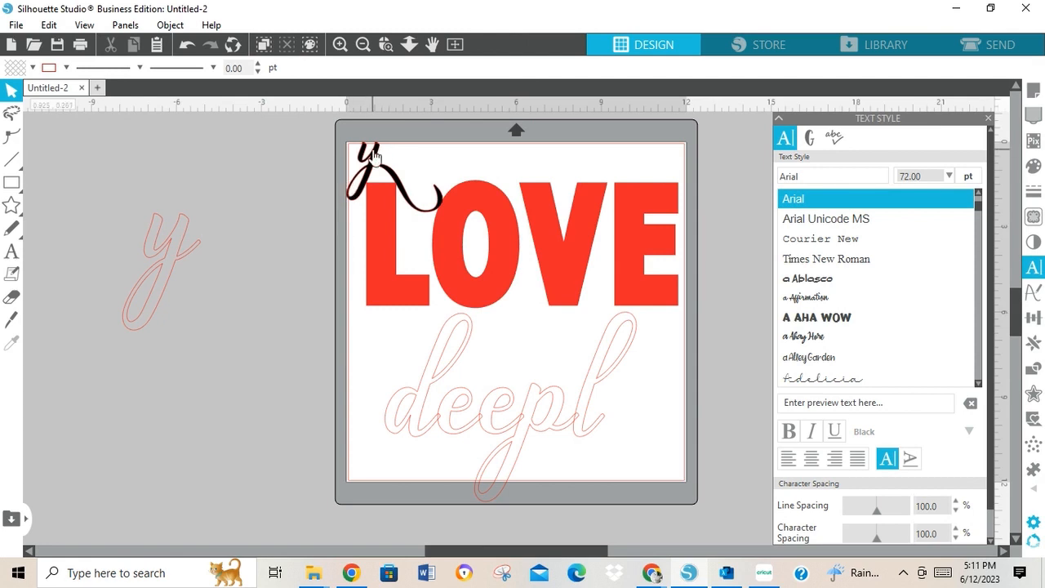
Enlarge the merged swash y to about 6.3 by 4.6 in and place it against the l of "deepl".
{"action": "left_click_drag", "start_coordinate": [382, 151], "coordinate": [282, 207]}
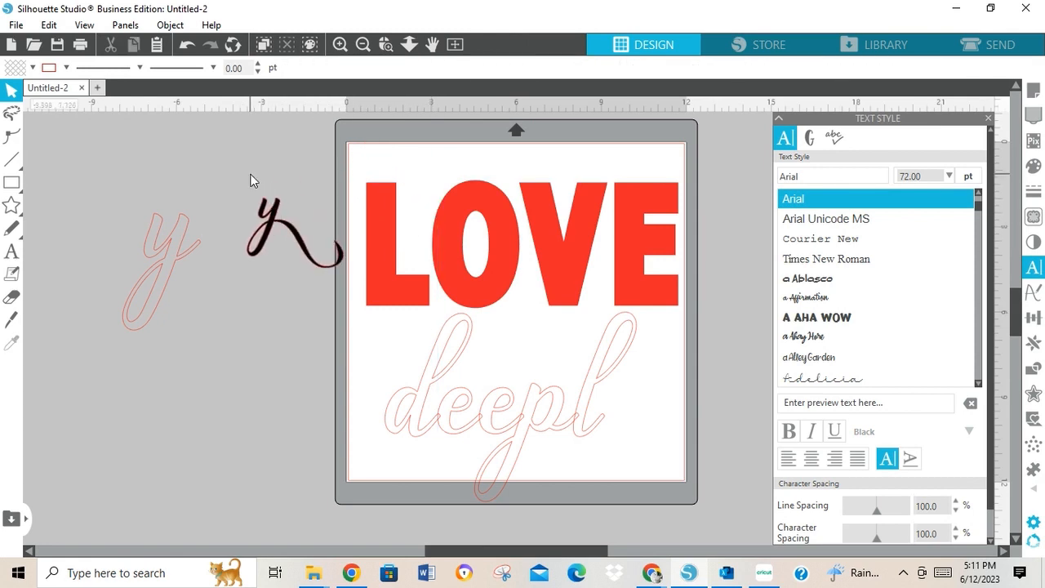
{"action": "left_click", "coordinate": [287, 247]}
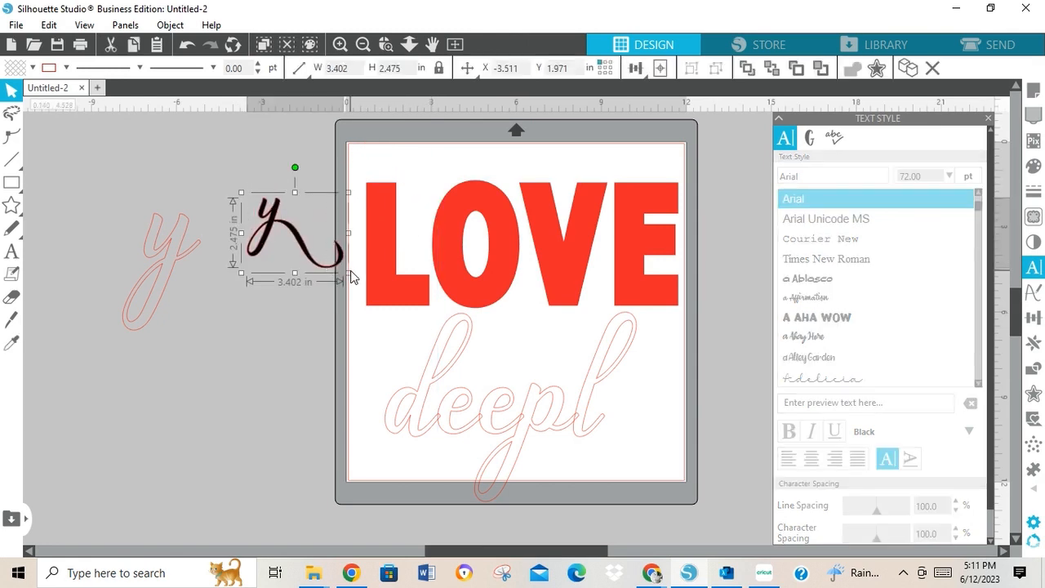
{"action": "left_click_drag", "start_coordinate": [348, 272], "coordinate": [422, 351]}
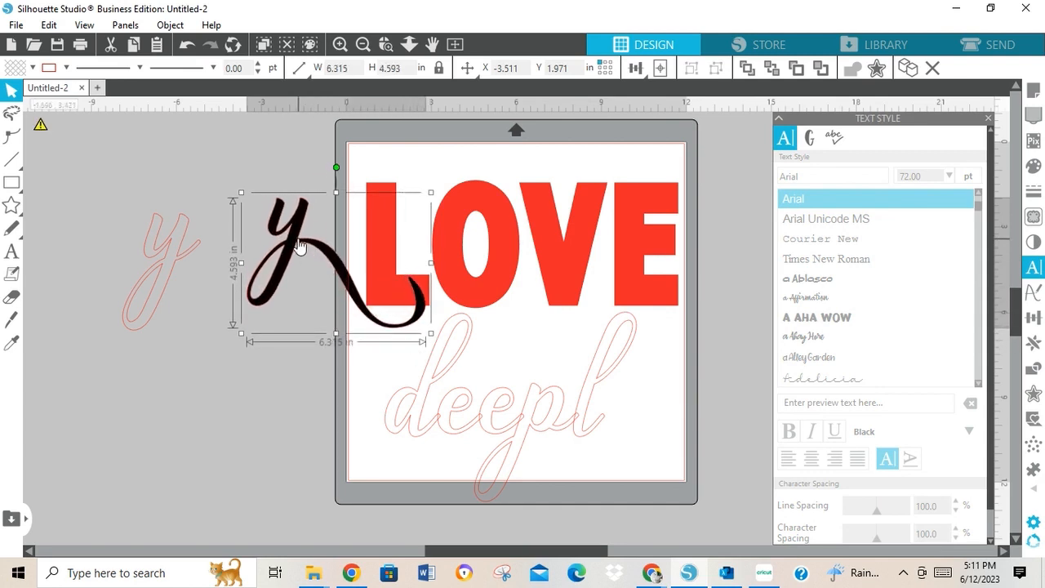
{"action": "double_click", "coordinate": [299, 247]}
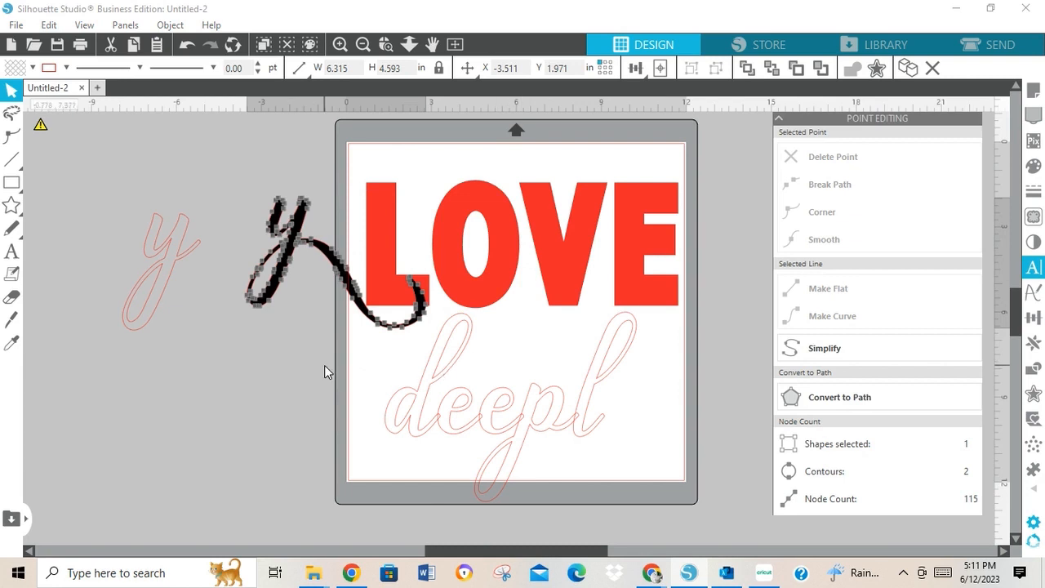
{"action": "left_click", "coordinate": [324, 365]}
{"action": "left_click_drag", "start_coordinate": [300, 233], "coordinate": [621, 425]}
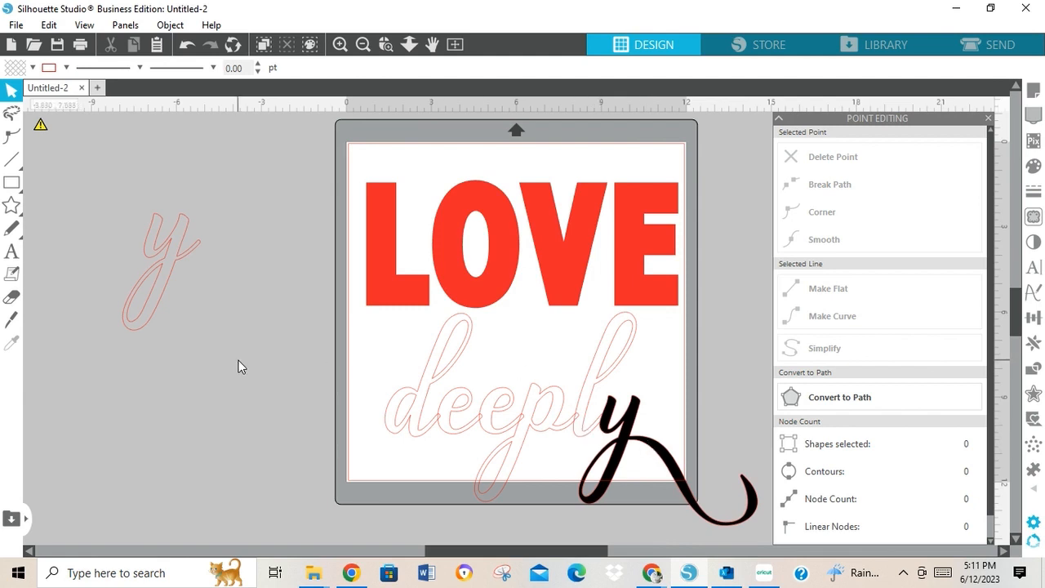
Give the swash y a black fill and remove its red outline colour.
{"action": "mouse_move", "coordinate": [43, 129]}
{"action": "left_click", "coordinate": [65, 68]}
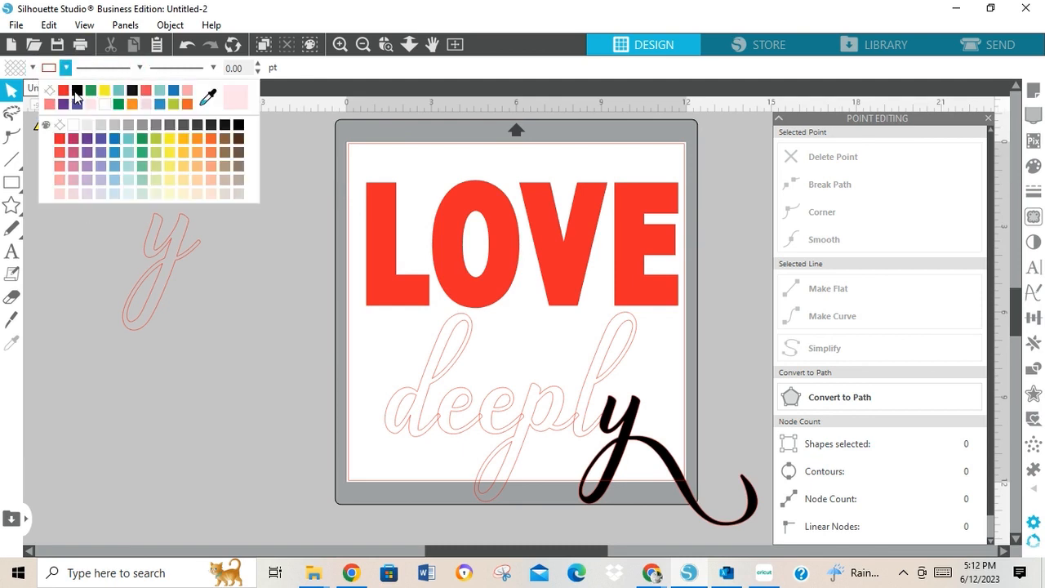
{"action": "left_click", "coordinate": [614, 425]}
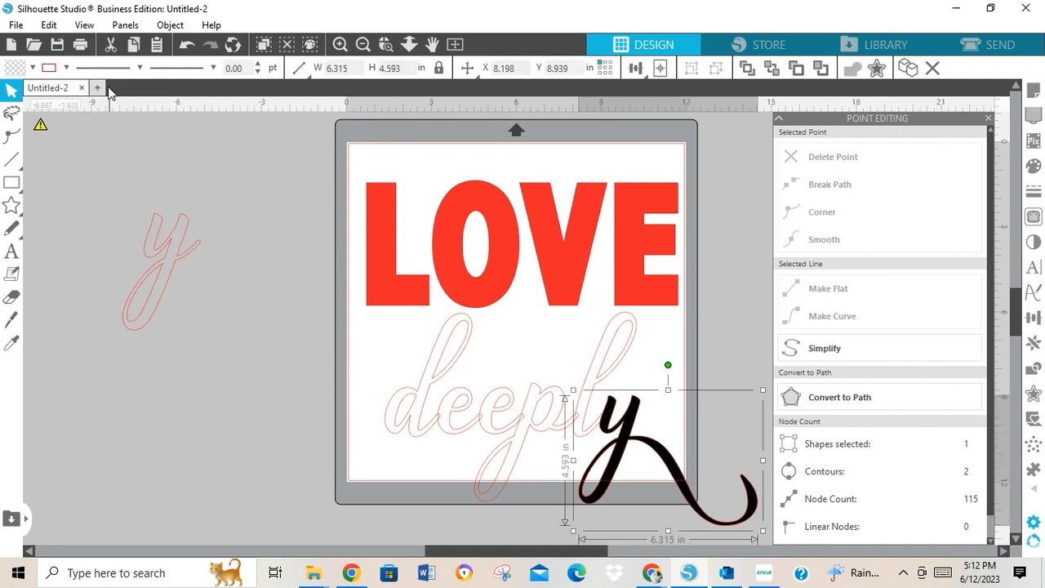
{"action": "left_click", "coordinate": [32, 68]}
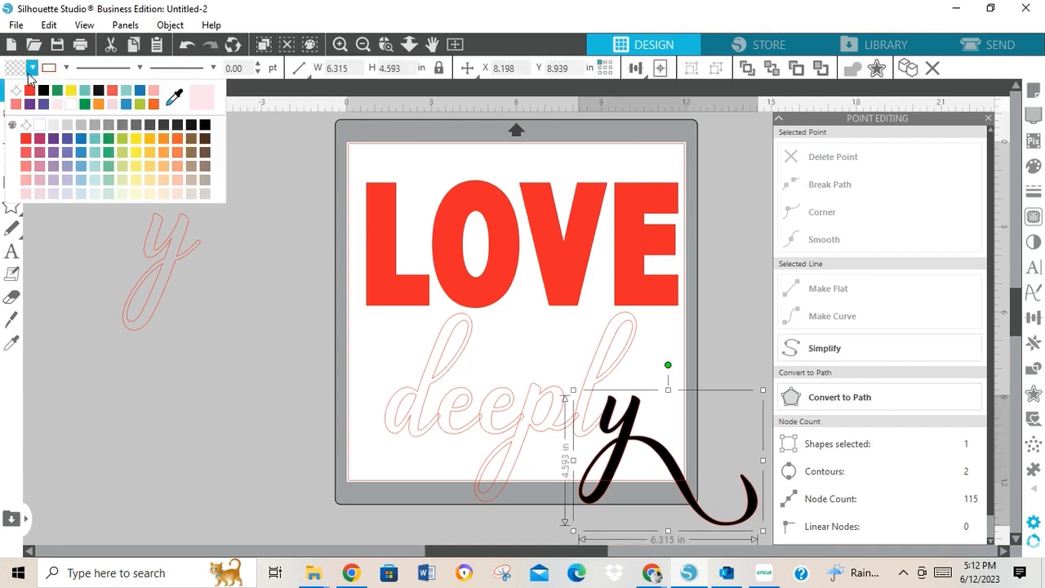
{"action": "left_click", "coordinate": [42, 91]}
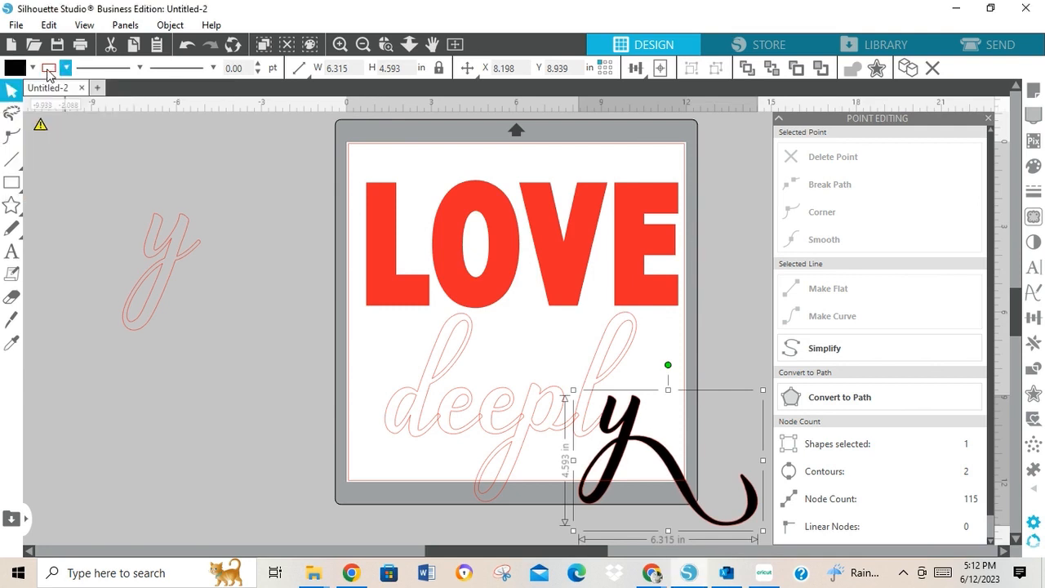
{"action": "left_click", "coordinate": [67, 70]}
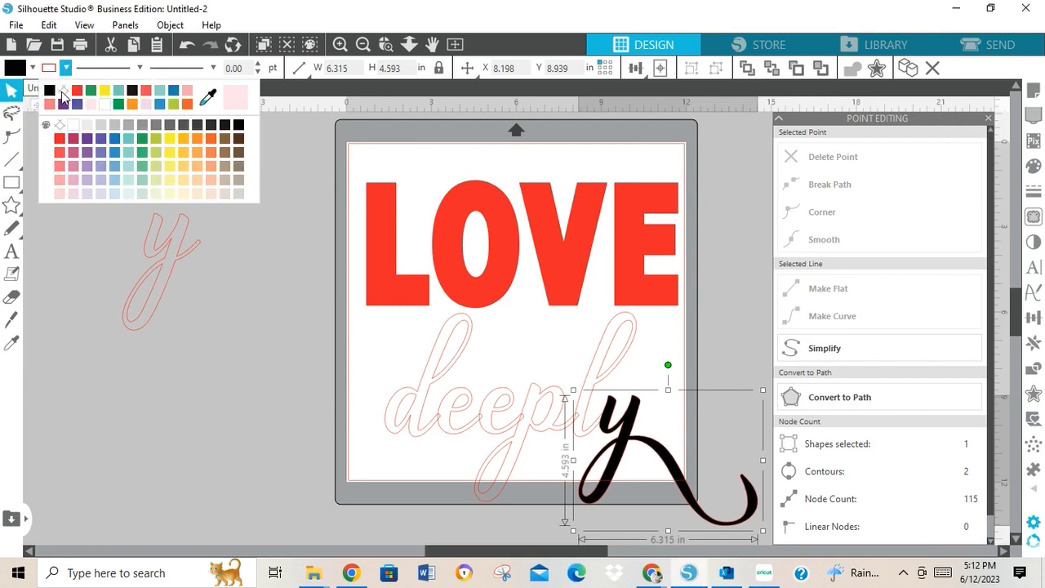
{"action": "left_click", "coordinate": [63, 91]}
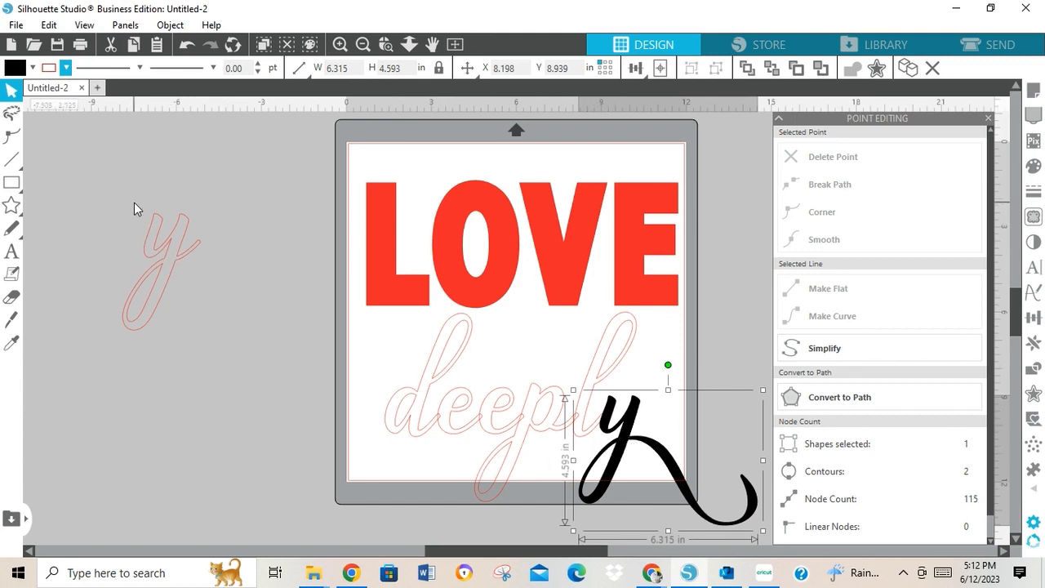
Delete the original Thunder y left beside the page.
{"action": "left_click_drag", "start_coordinate": [134, 202], "coordinate": [221, 241]}
{"action": "key", "text": "Delete"}
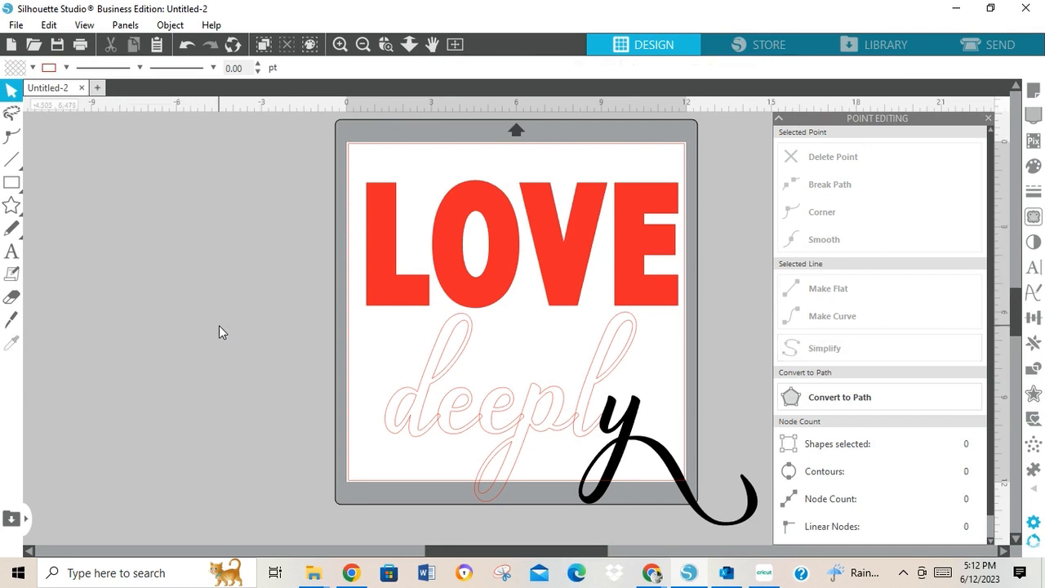
Group the letters of "deepl" with the swash y and weld them into one shape.
{"action": "left_click", "coordinate": [627, 434]}
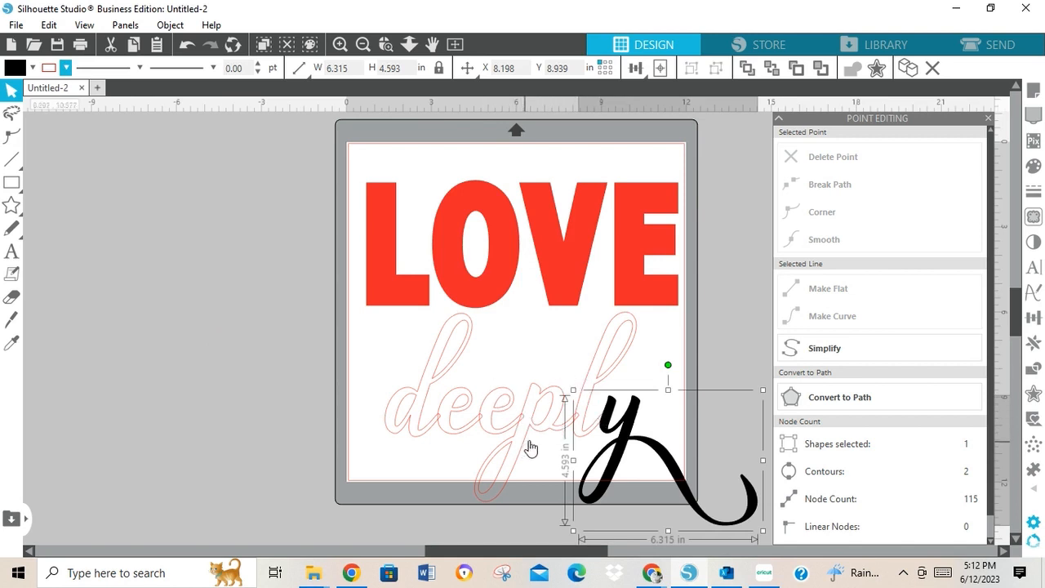
{"action": "left_click_drag", "start_coordinate": [378, 327], "coordinate": [596, 428]}
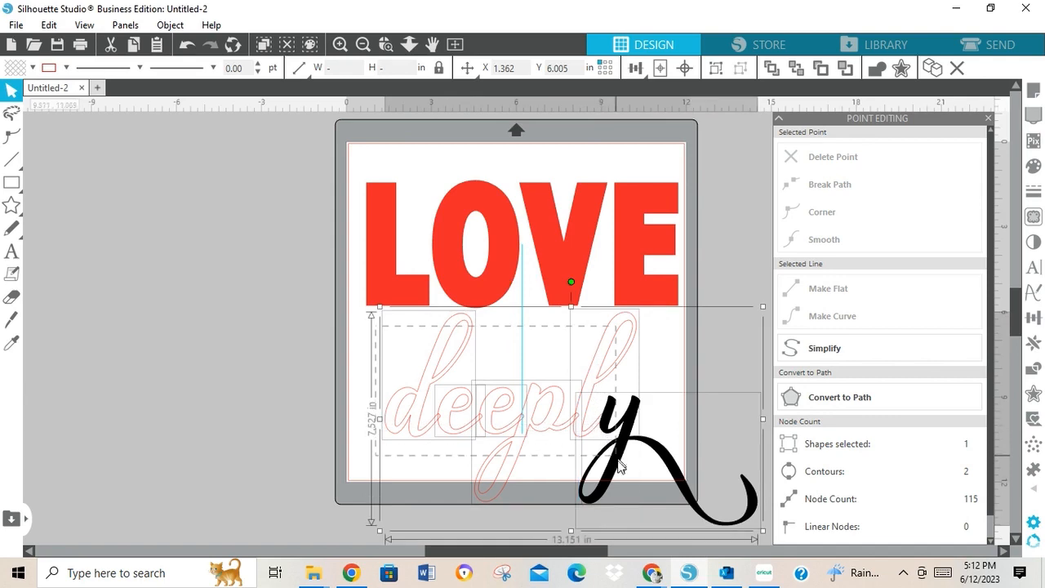
{"action": "right_click", "coordinate": [489, 373]}
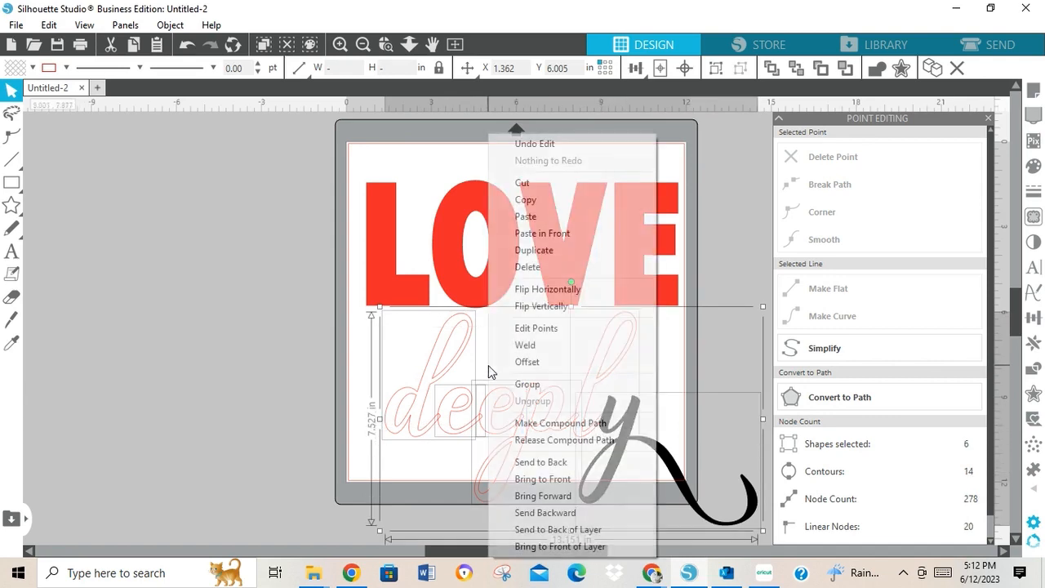
{"action": "left_click", "coordinate": [532, 389]}
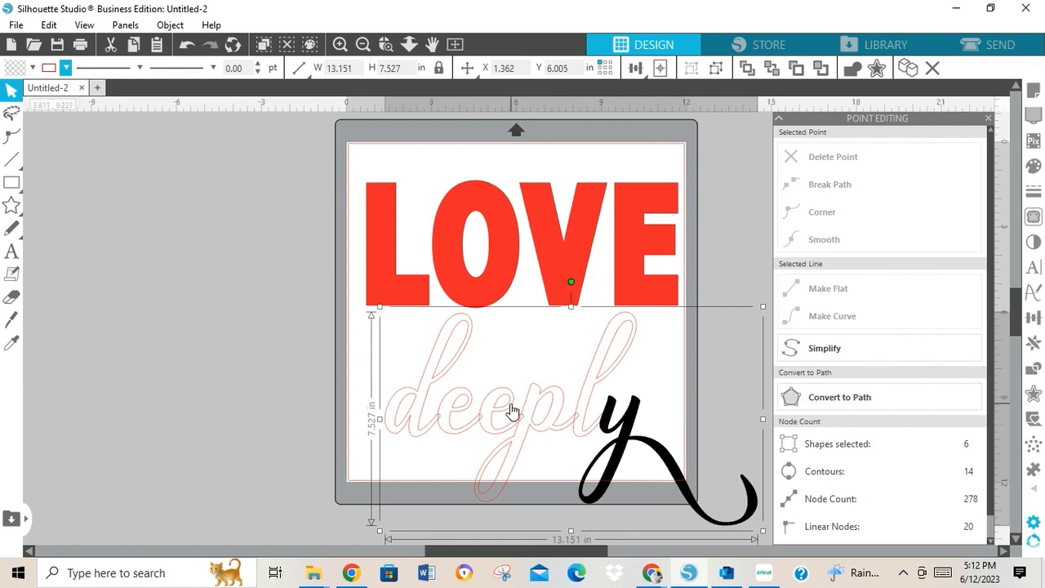
{"action": "left_click", "coordinate": [169, 25]}
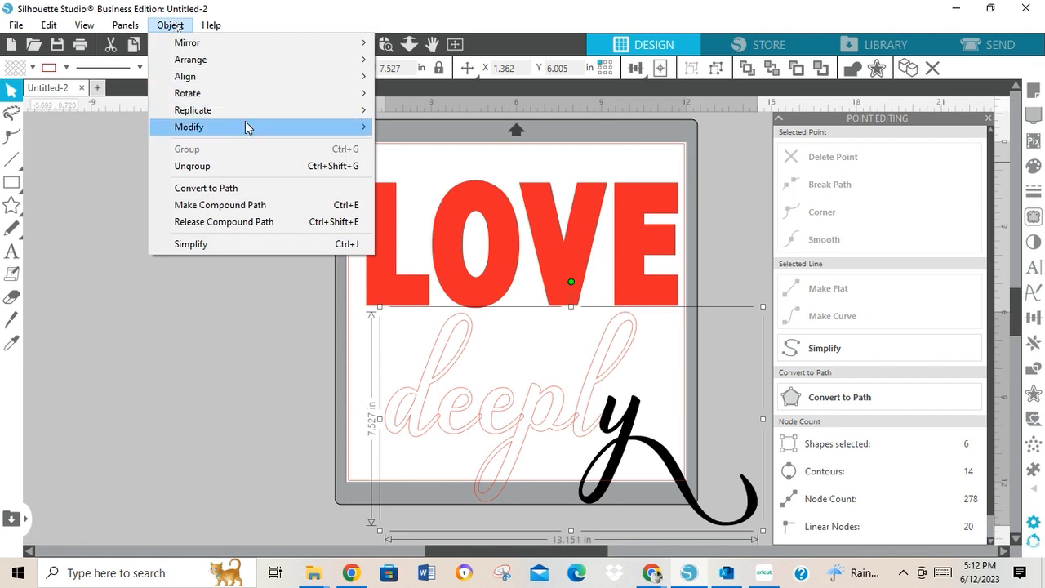
{"action": "mouse_move", "coordinate": [248, 128]}
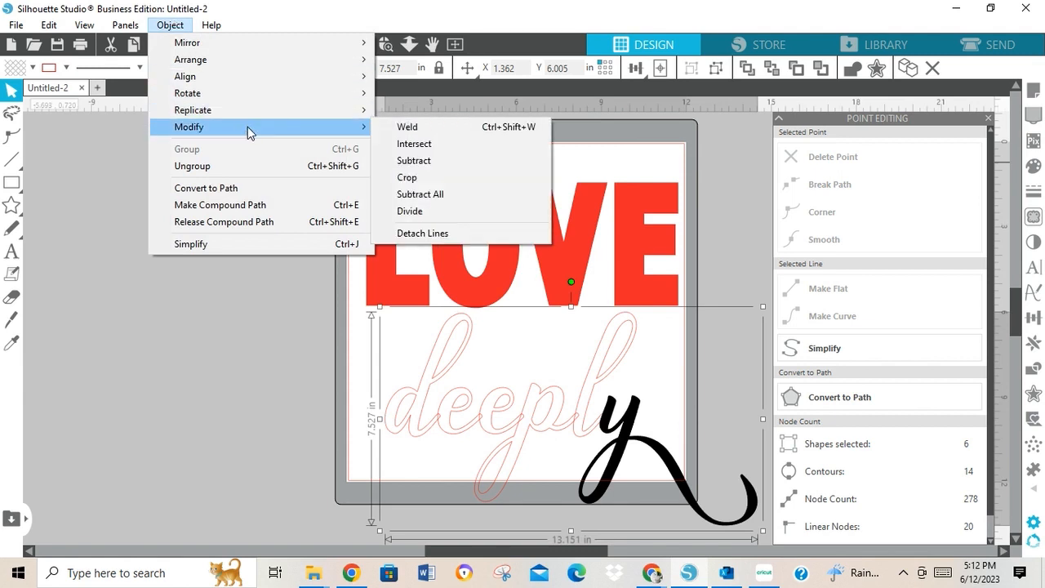
{"action": "left_click", "coordinate": [405, 129]}
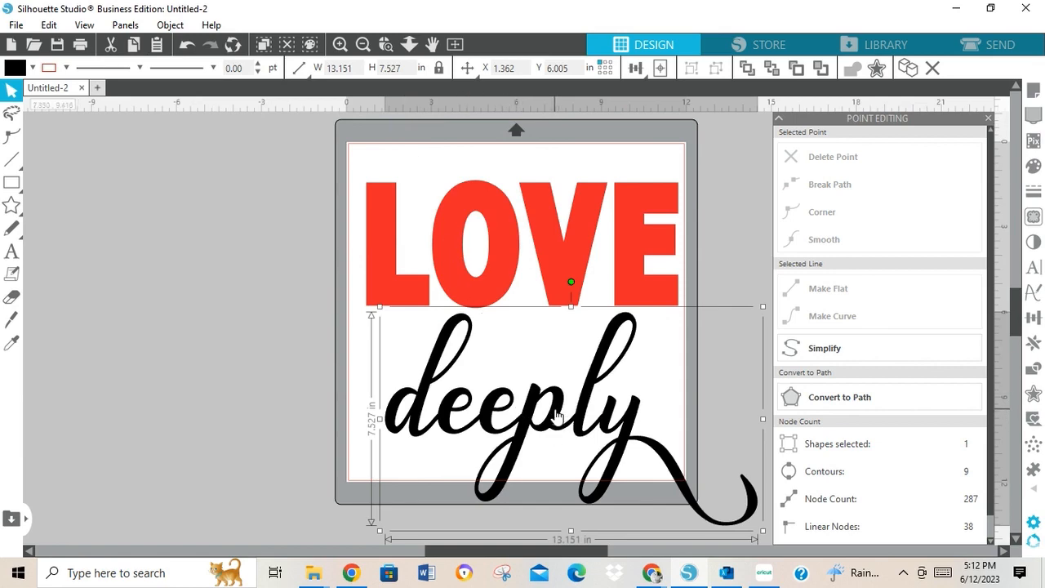
Move the welded "deeply" up over the lower part of LOVE and reapply its black fill and transparent outline.
{"action": "left_click_drag", "start_coordinate": [554, 408], "coordinate": [542, 370]}
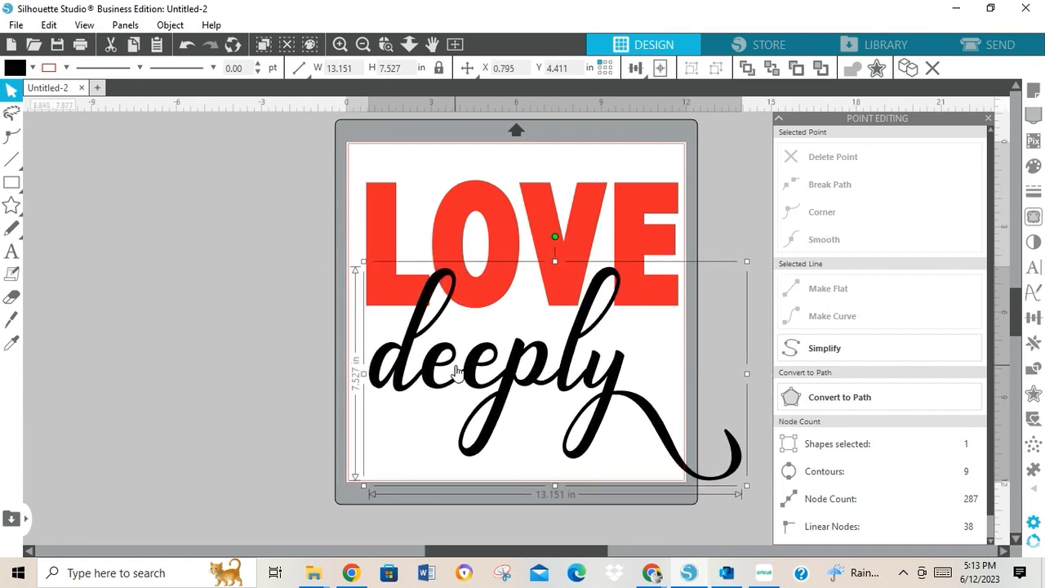
{"action": "left_click", "coordinate": [32, 69]}
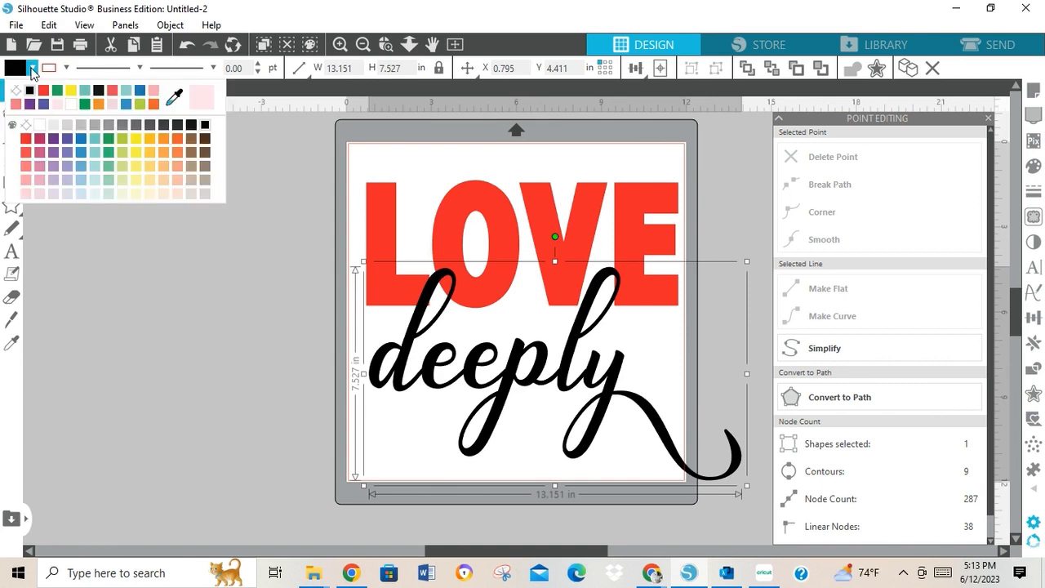
{"action": "left_click", "coordinate": [17, 87]}
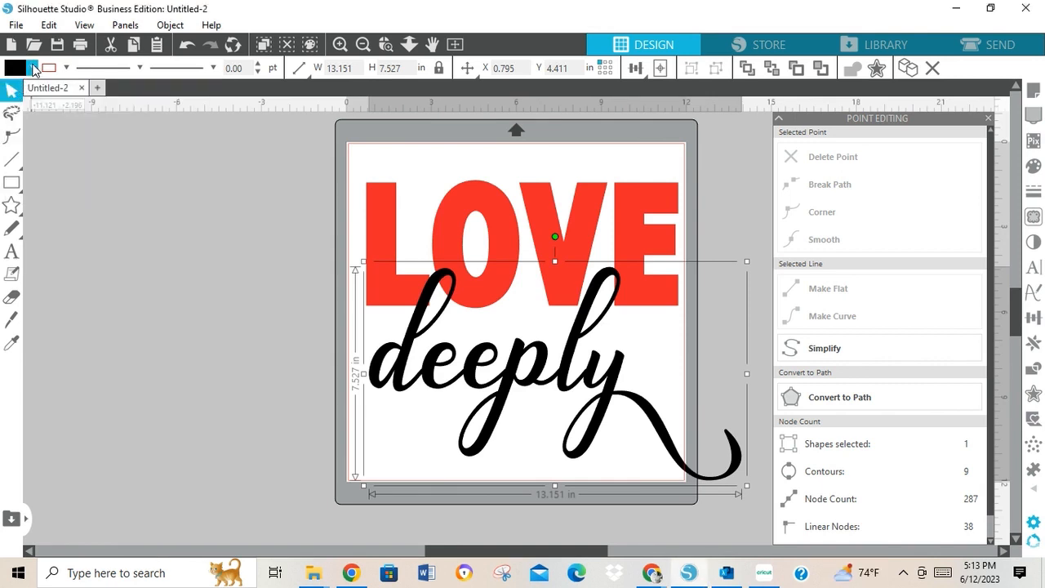
{"action": "left_click", "coordinate": [32, 68]}
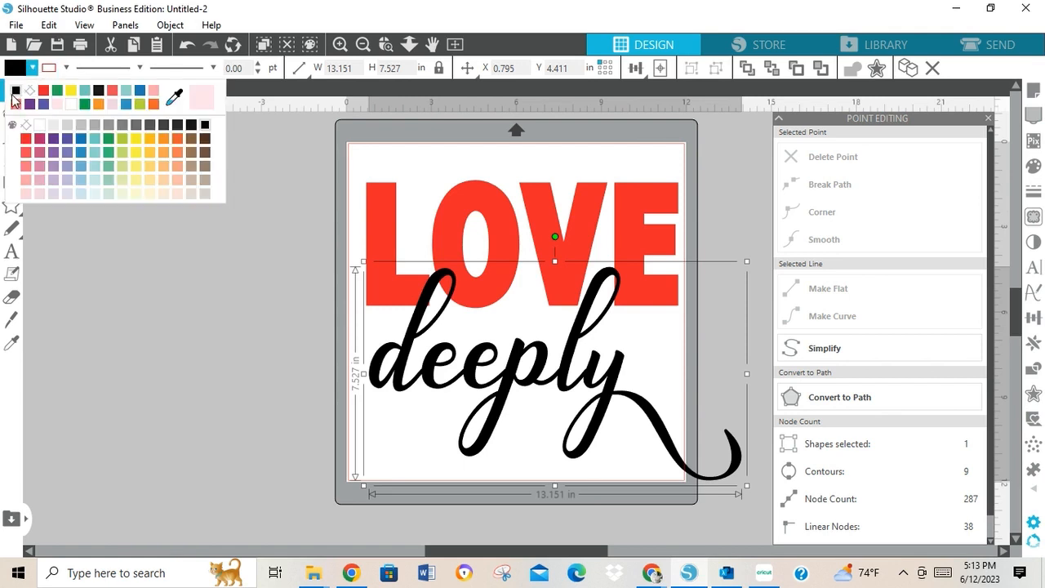
{"action": "left_click", "coordinate": [29, 92]}
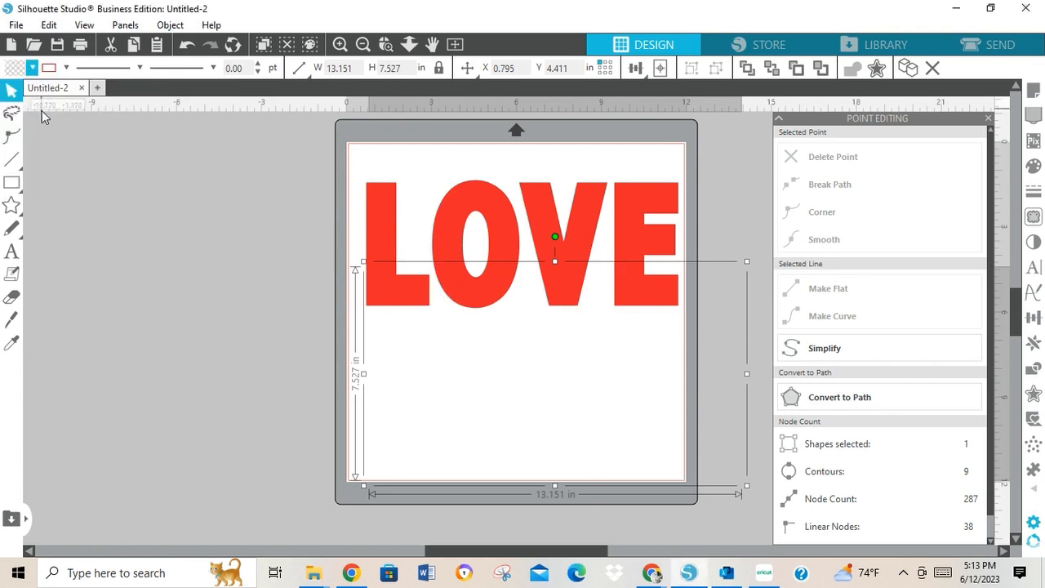
{"action": "left_click", "coordinate": [31, 70]}
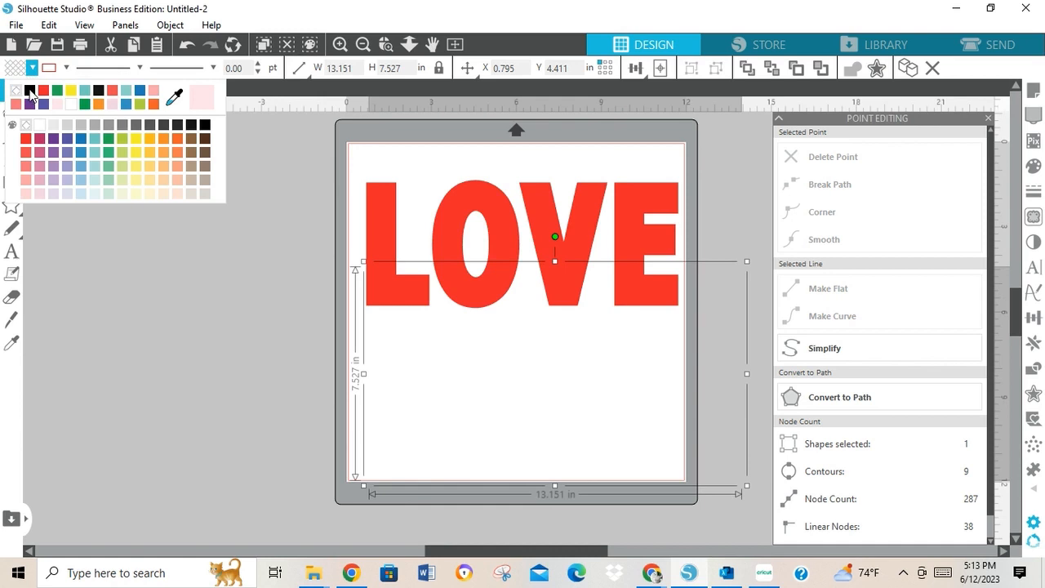
{"action": "left_click", "coordinate": [30, 91]}
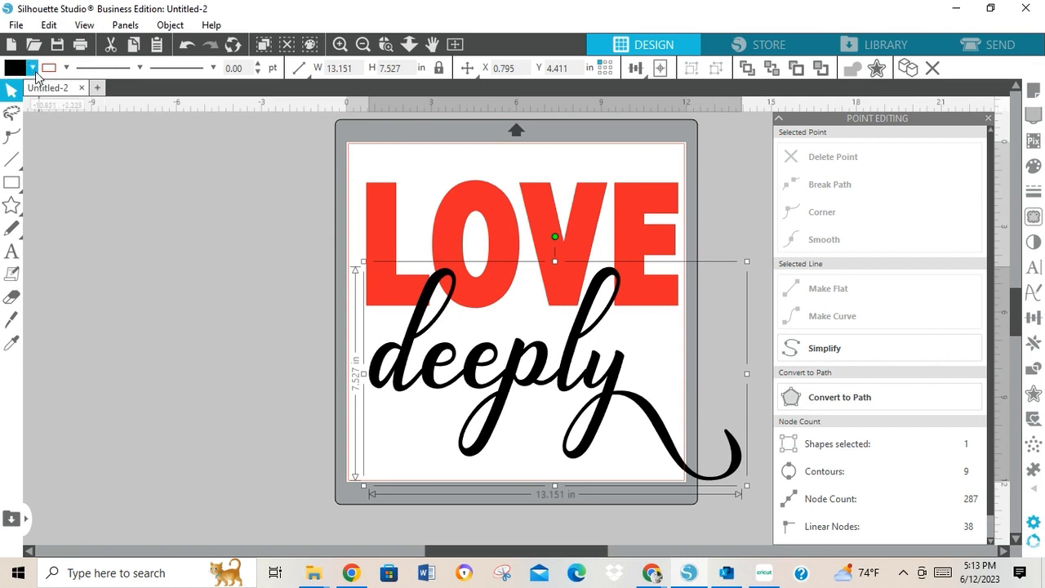
{"action": "left_click", "coordinate": [32, 70]}
{"action": "left_click", "coordinate": [67, 68]}
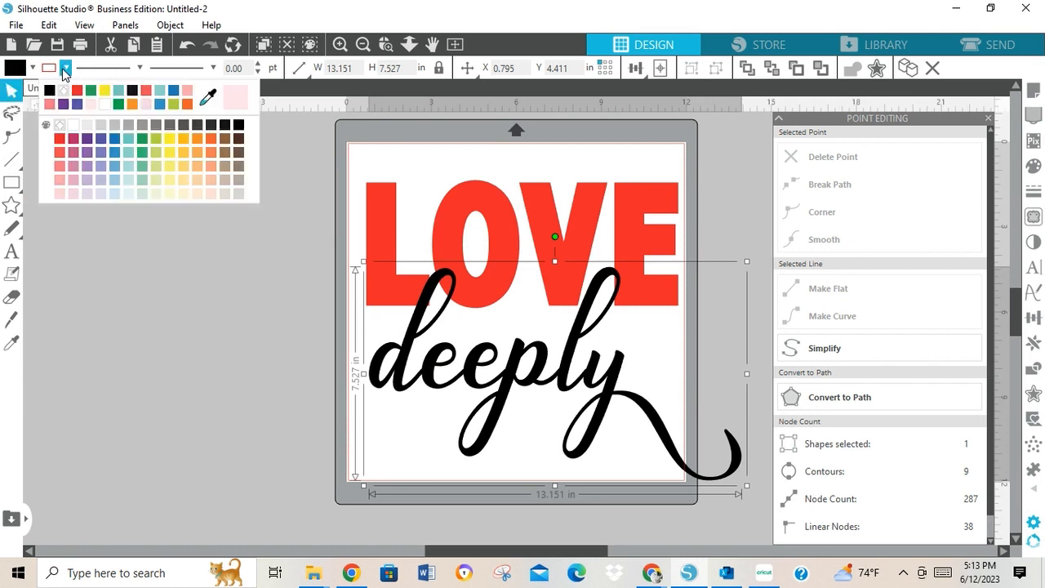
{"action": "left_click", "coordinate": [65, 95]}
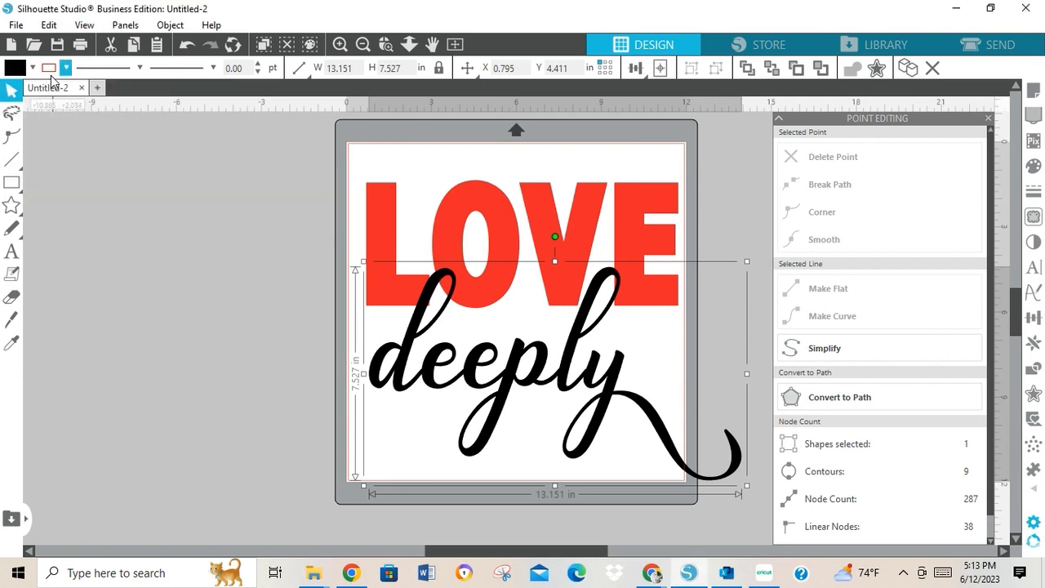
{"action": "left_click", "coordinate": [33, 69]}
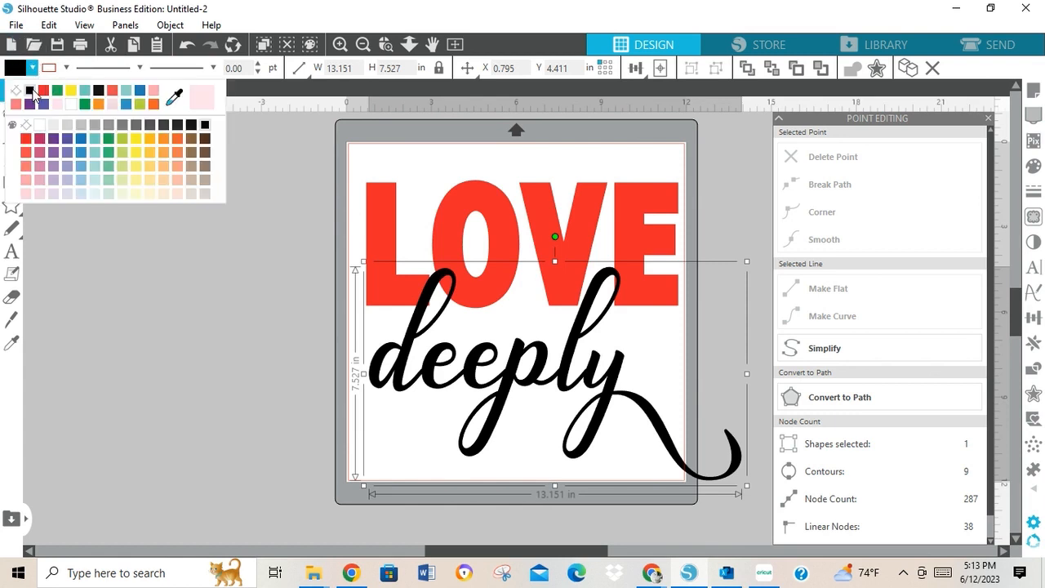
{"action": "left_click", "coordinate": [31, 92]}
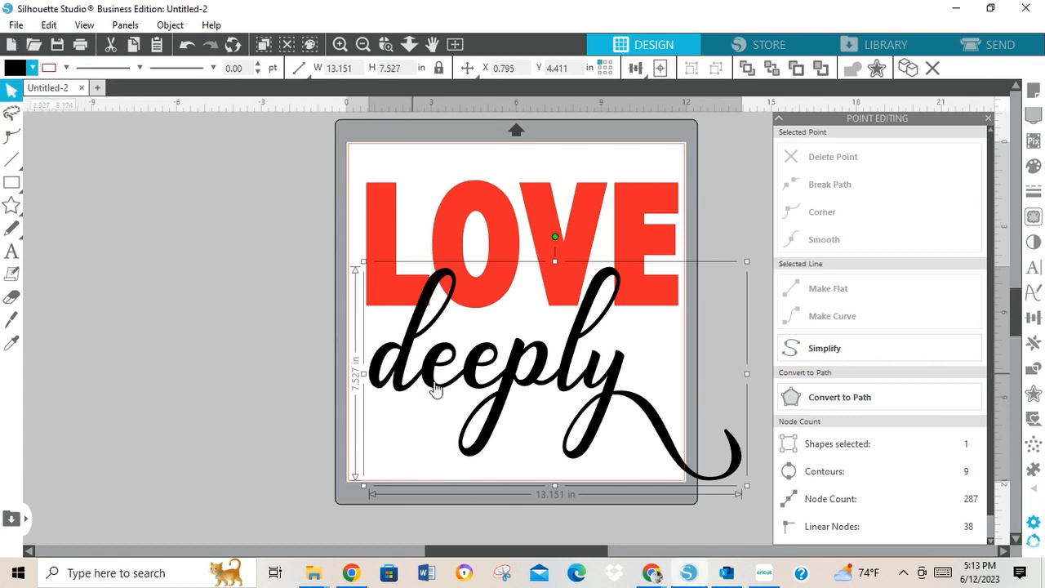
Scale "deeply" down to about 11.2 by 6.4 in and position it within the page, overlapping the lower part of LOVE.
{"action": "left_click_drag", "start_coordinate": [511, 359], "coordinate": [512, 333]}
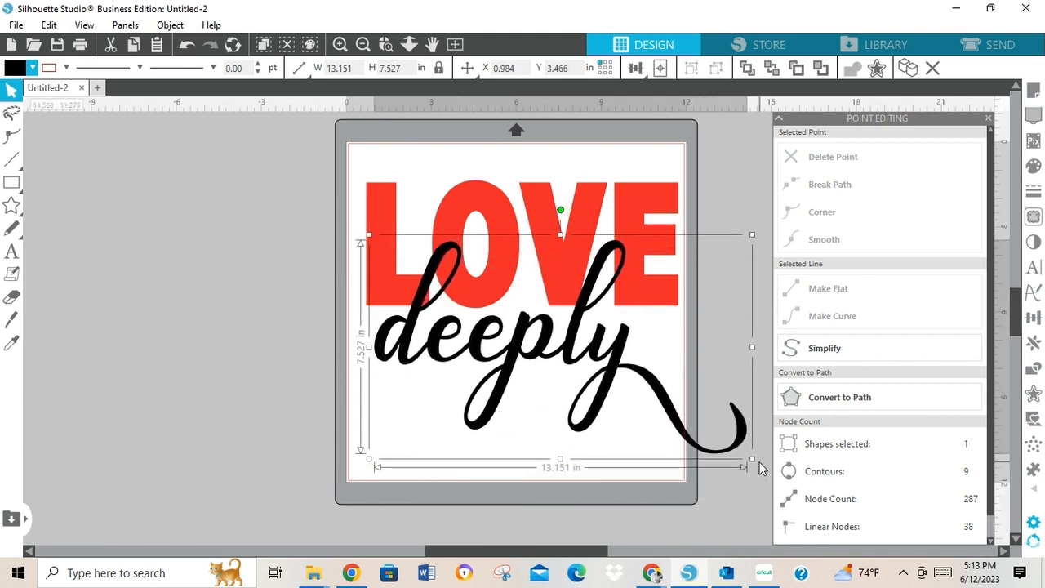
{"action": "left_click_drag", "start_coordinate": [752, 460], "coordinate": [699, 441]}
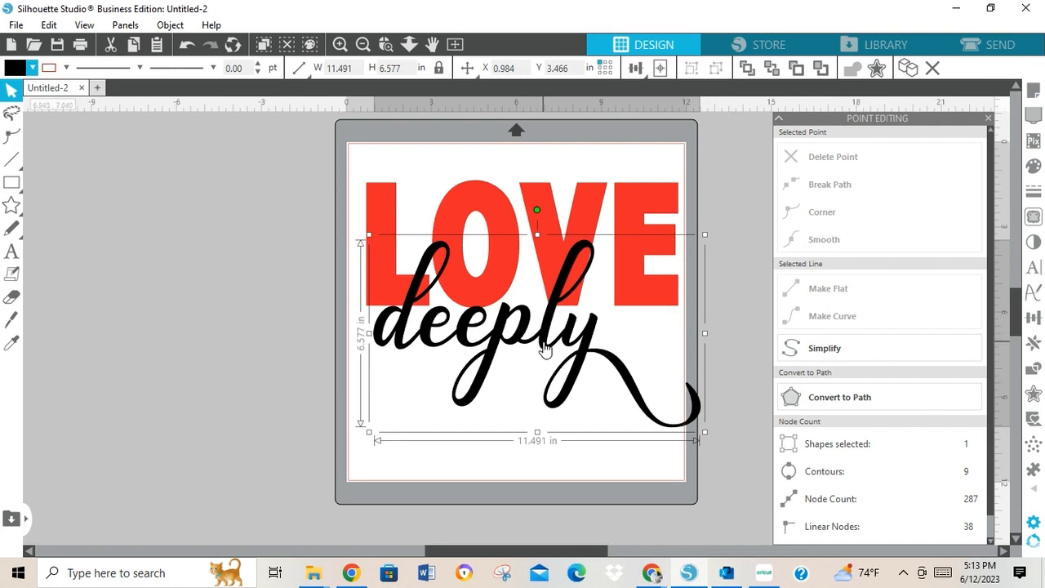
{"action": "left_click_drag", "start_coordinate": [553, 346], "coordinate": [560, 369]}
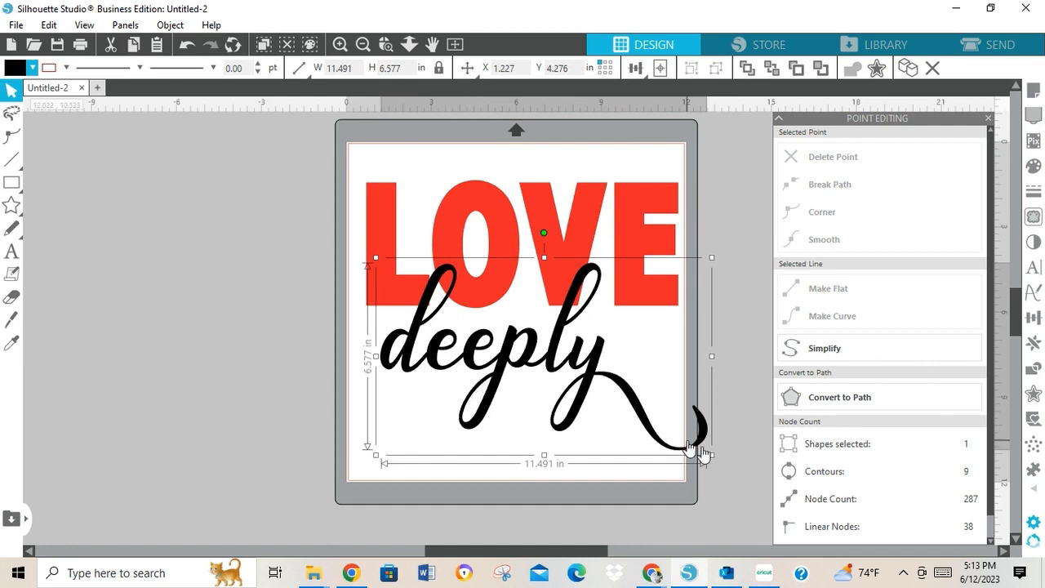
{"action": "left_click_drag", "start_coordinate": [707, 450], "coordinate": [699, 443]}
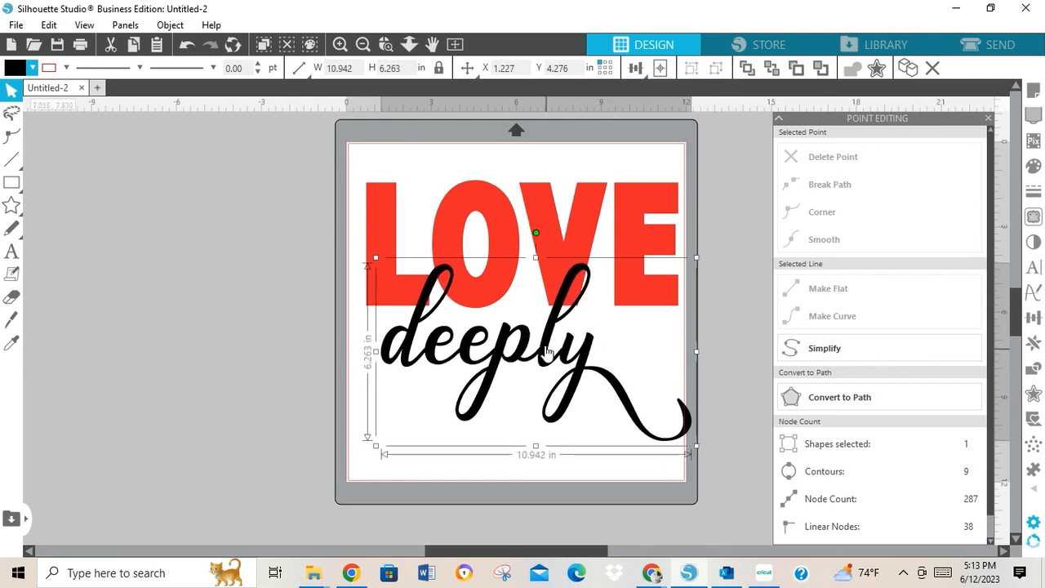
{"action": "left_click_drag", "start_coordinate": [542, 353], "coordinate": [533, 332]}
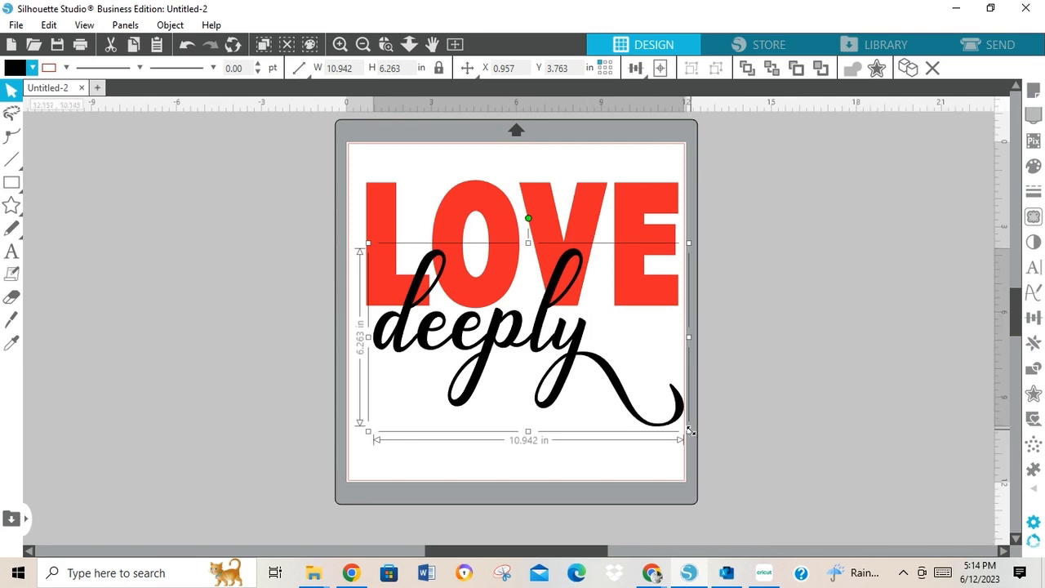
{"action": "left_click_drag", "start_coordinate": [688, 431], "coordinate": [696, 436]}
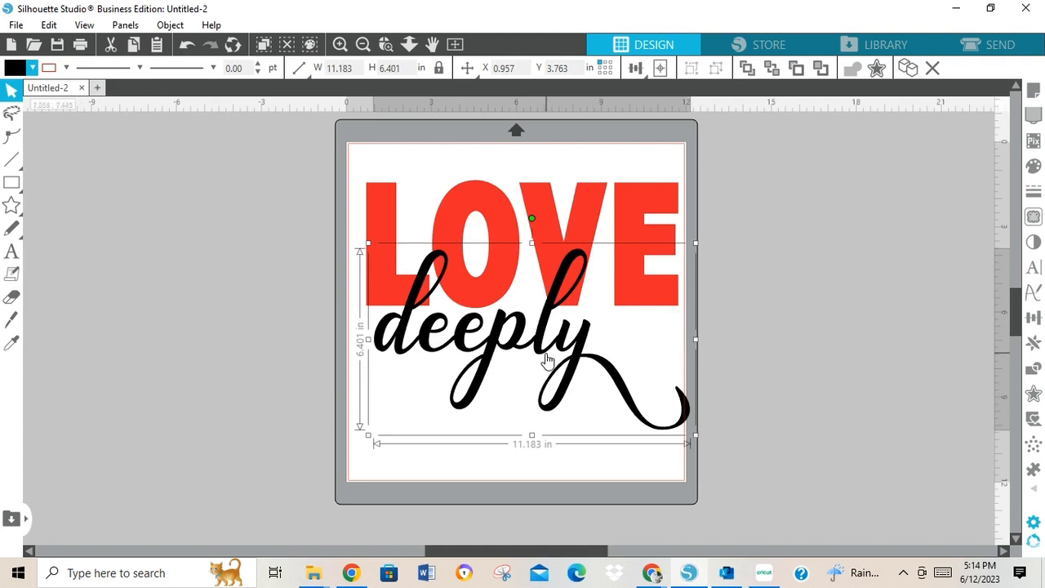
{"action": "left_click_drag", "start_coordinate": [547, 360], "coordinate": [535, 362]}
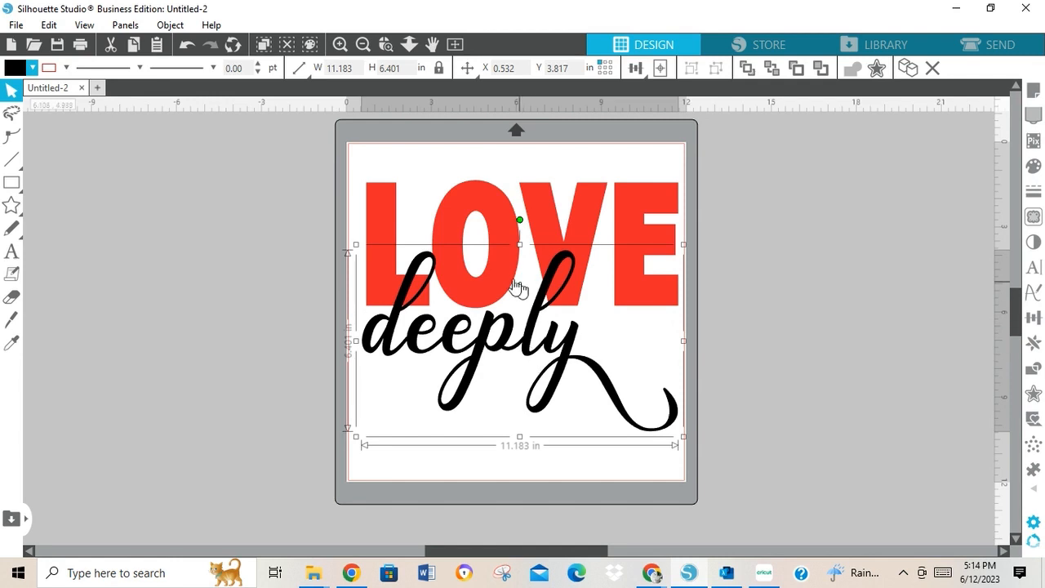
Nudge "deeply" slightly up and to the right against the LOVE letters.
{"action": "left_click_drag", "start_coordinate": [352, 157], "coordinate": [677, 423]}
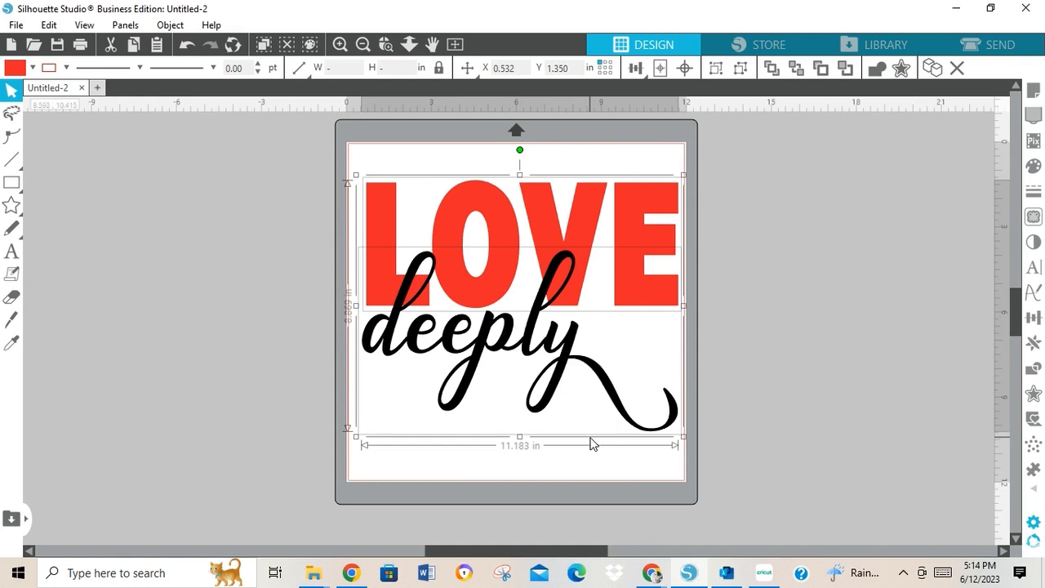
{"action": "left_click", "coordinate": [756, 296]}
{"action": "left_click", "coordinate": [552, 345]}
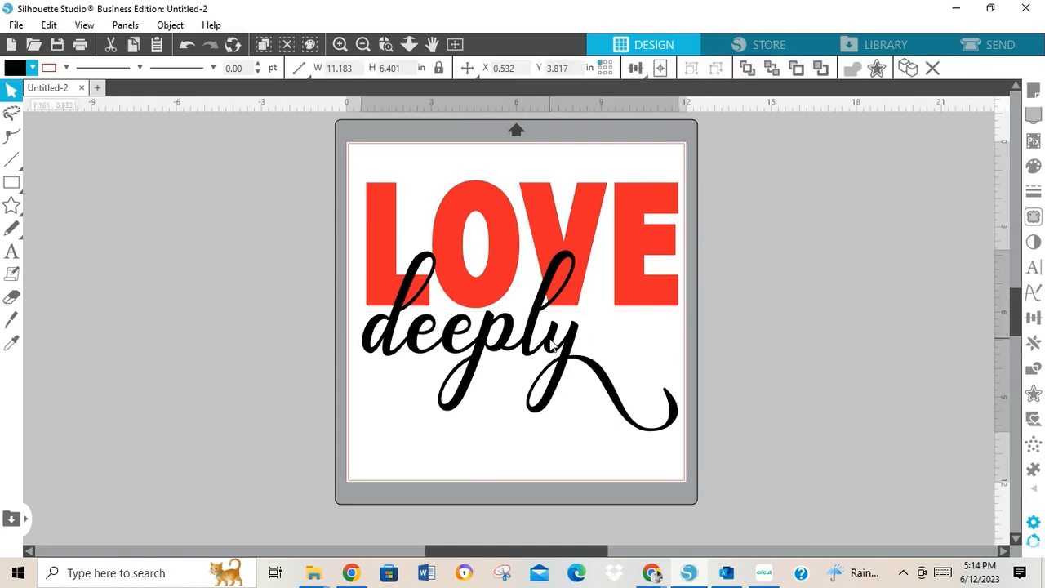
{"action": "mouse_move", "coordinate": [551, 340]}
{"action": "left_mouse_down"}
{"action": "mouse_move", "coordinate": [568, 337]}
{"action": "mouse_move", "coordinate": [555, 333]}
{"action": "left_mouse_up"}
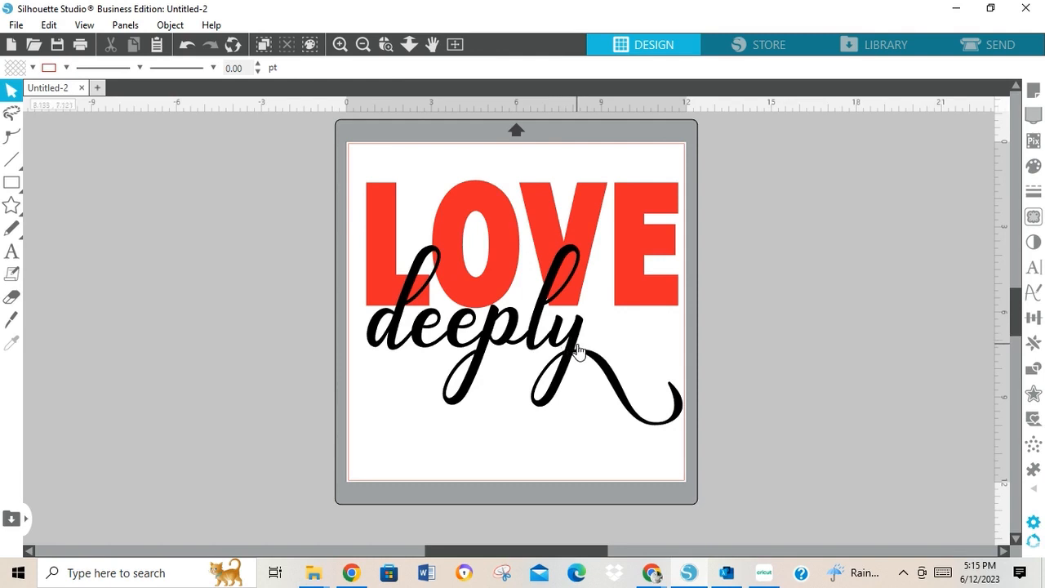
{"action": "left_click", "coordinate": [542, 334]}
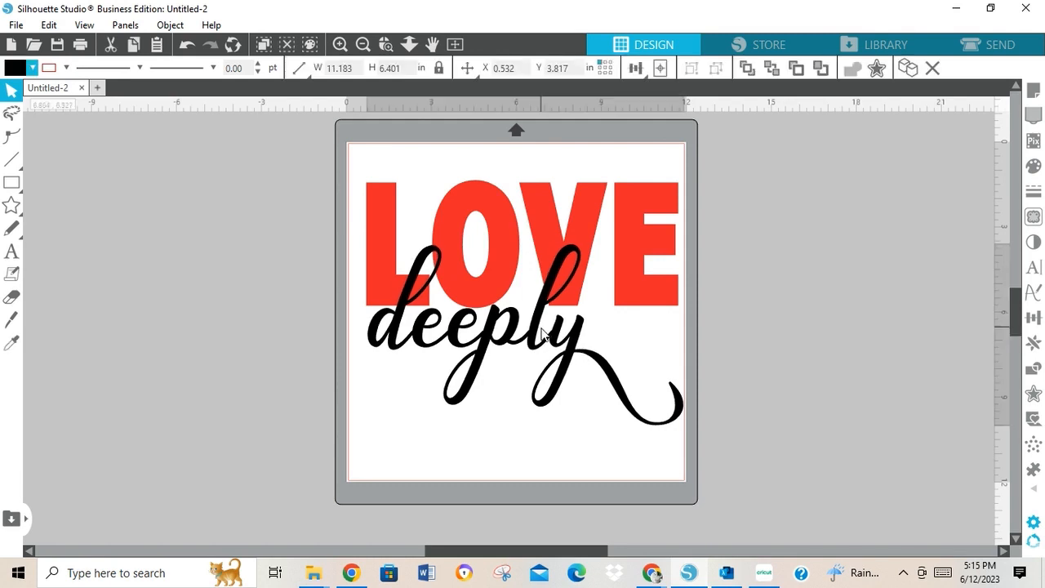
{"action": "left_click_drag", "start_coordinate": [542, 328], "coordinate": [544, 331]}
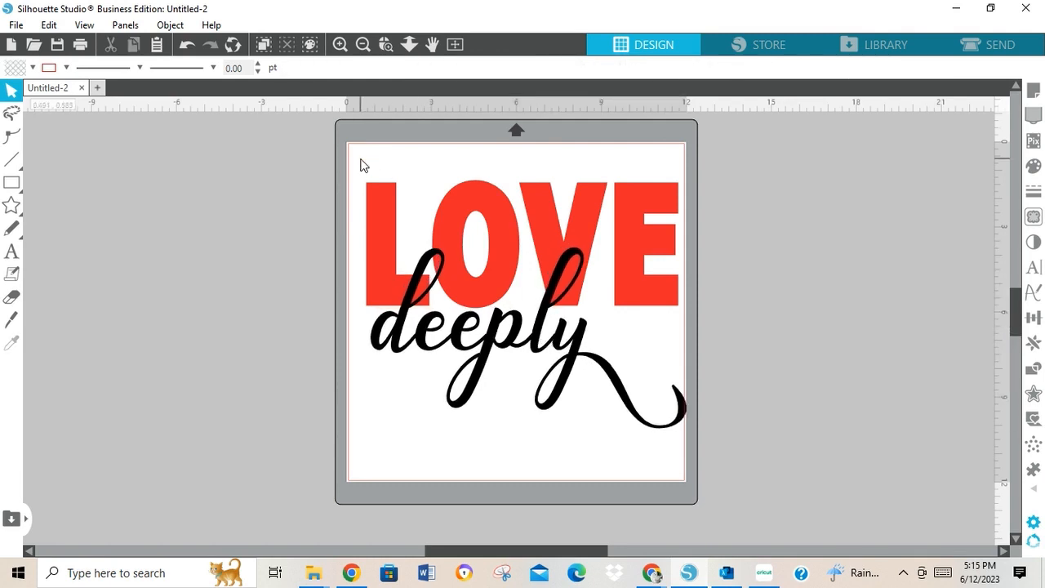
Shift LOVE and "deeply" together left to about X 0.19 in, and lower "deeply" alone to about Y 4.06 in.
{"action": "left_click_drag", "start_coordinate": [364, 166], "coordinate": [682, 374]}
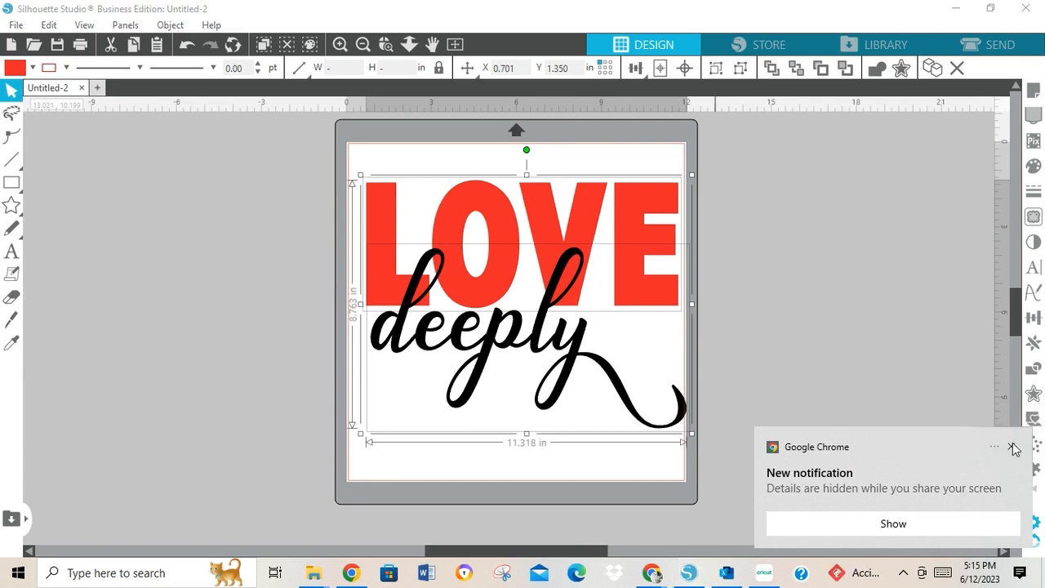
{"action": "left_click", "coordinate": [1013, 448]}
{"action": "left_click_drag", "start_coordinate": [476, 325], "coordinate": [463, 325]}
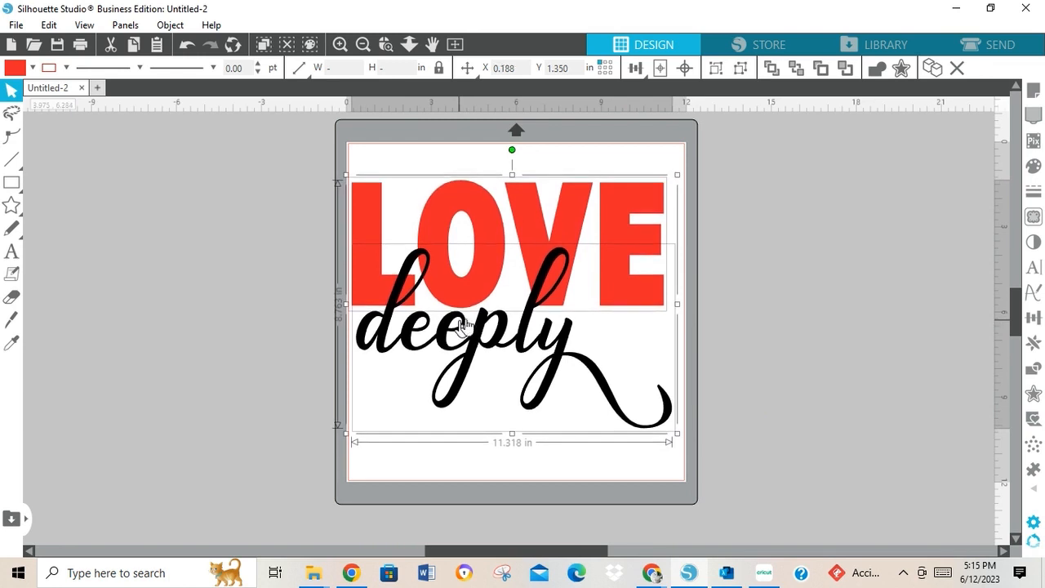
{"action": "left_click", "coordinate": [737, 321]}
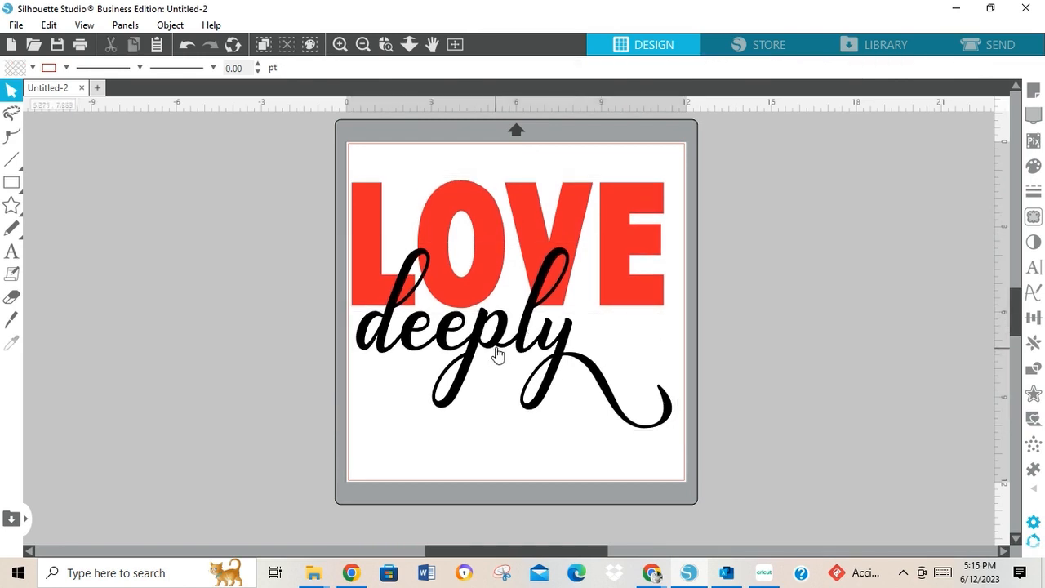
{"action": "mouse_move", "coordinate": [495, 355]}
{"action": "left_mouse_down"}
{"action": "mouse_move", "coordinate": [504, 362]}
{"action": "mouse_move", "coordinate": [492, 357]}
{"action": "left_mouse_up"}
{"action": "left_click", "coordinate": [597, 359]}
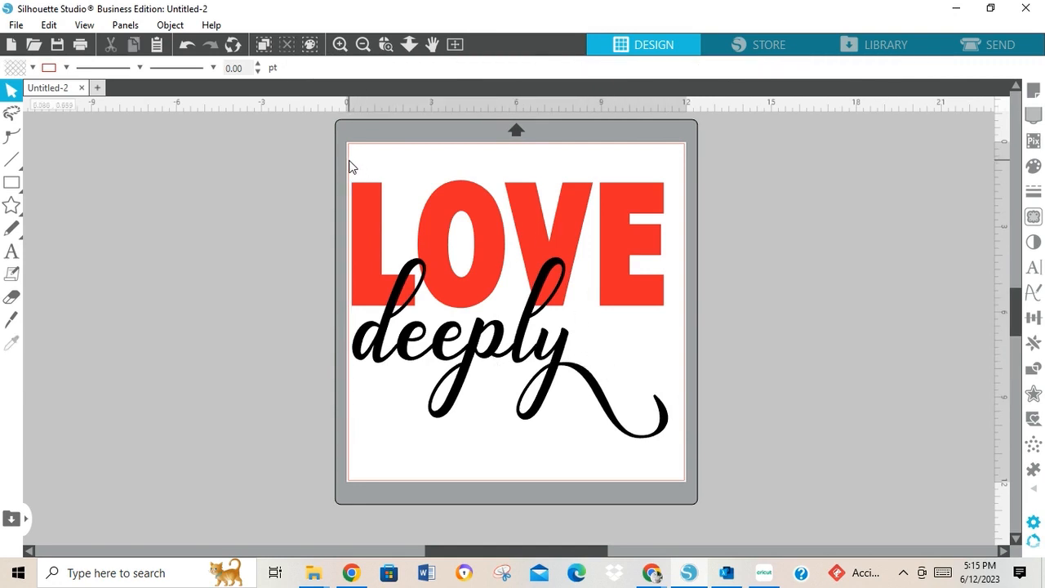
Move LOVE and "deeply" together to about X 0.89, Y 1.30 in.
{"action": "left_click_drag", "start_coordinate": [351, 163], "coordinate": [645, 374]}
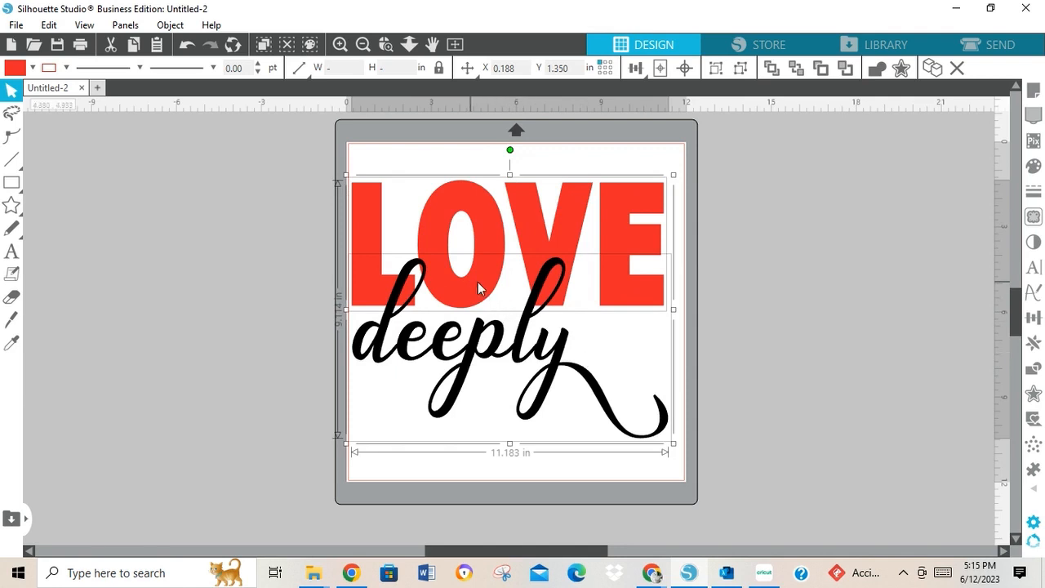
{"action": "left_click_drag", "start_coordinate": [477, 282], "coordinate": [491, 280]}
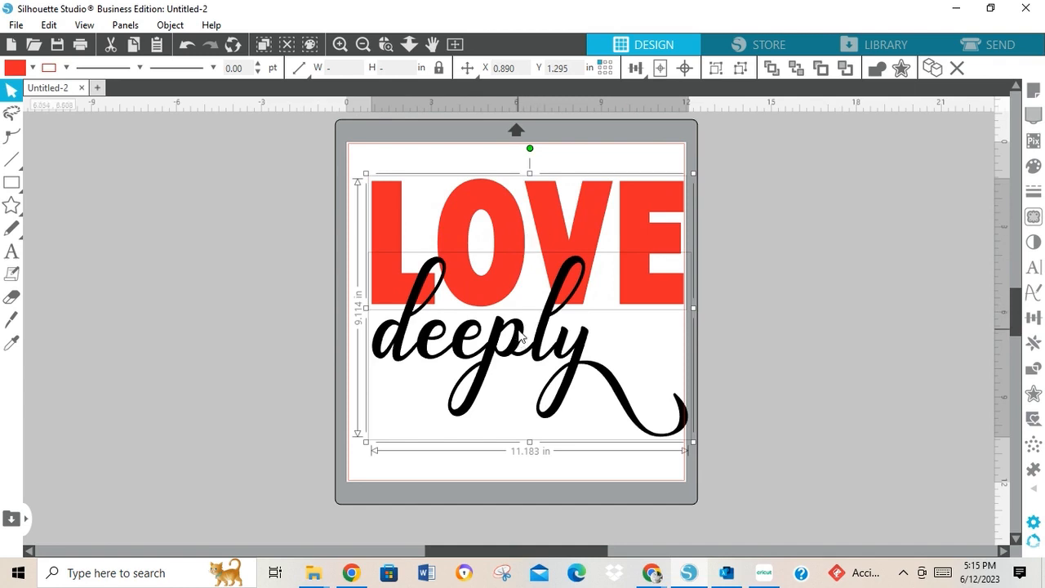
{"action": "left_click", "coordinate": [752, 350]}
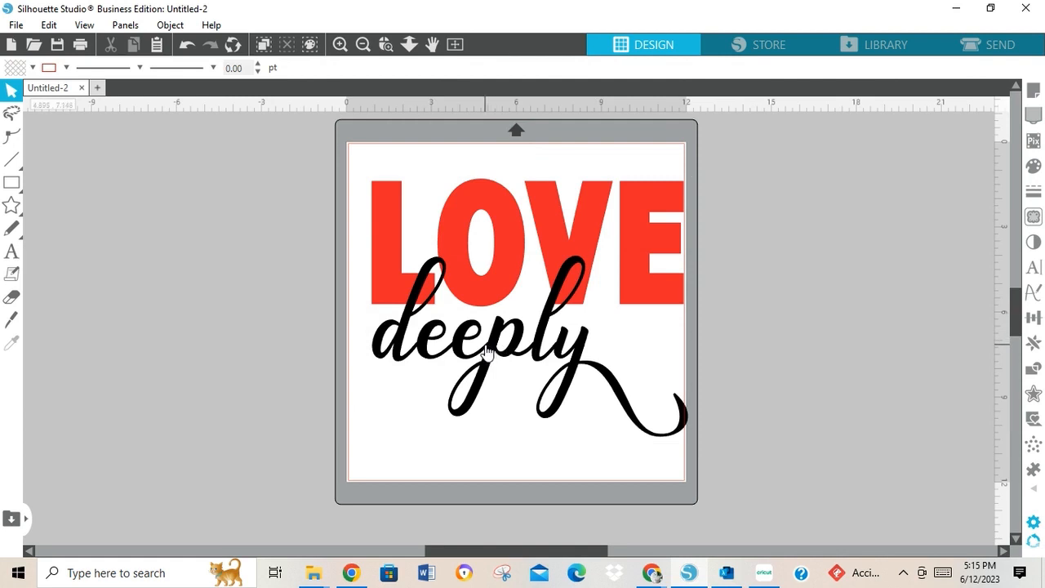
Nudge "deeply" alone up to about Y 3.74 in for a deeper overlap with LOVE.
{"action": "left_click", "coordinate": [486, 349]}
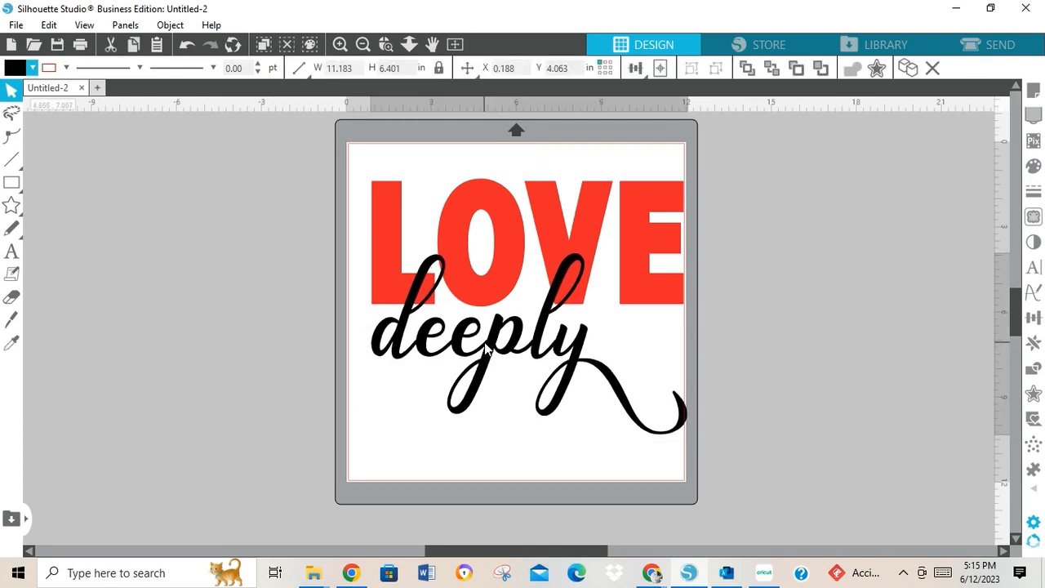
{"action": "left_click", "coordinate": [485, 350]}
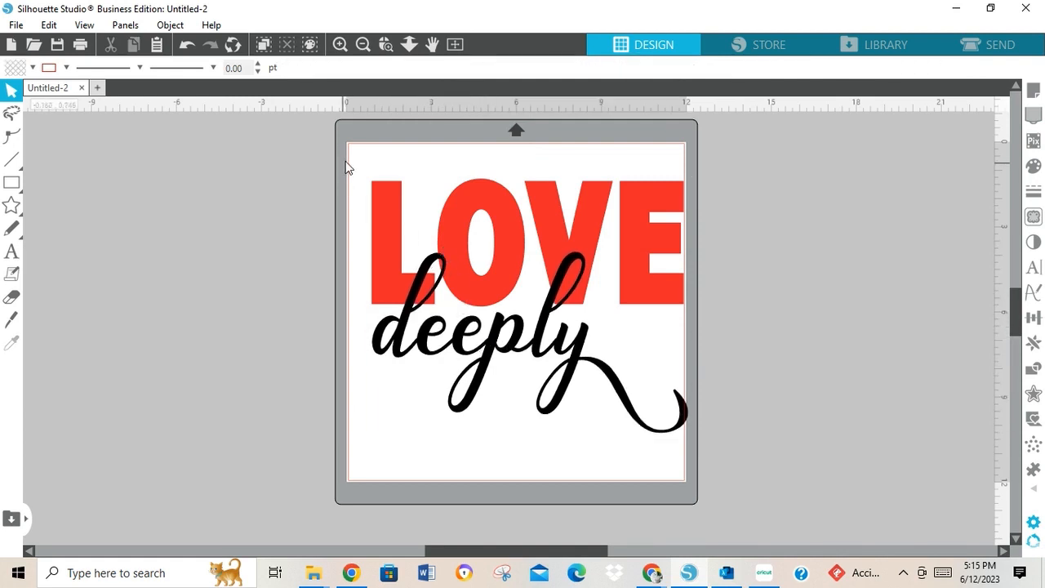
{"action": "left_click_drag", "start_coordinate": [352, 163], "coordinate": [638, 368]}
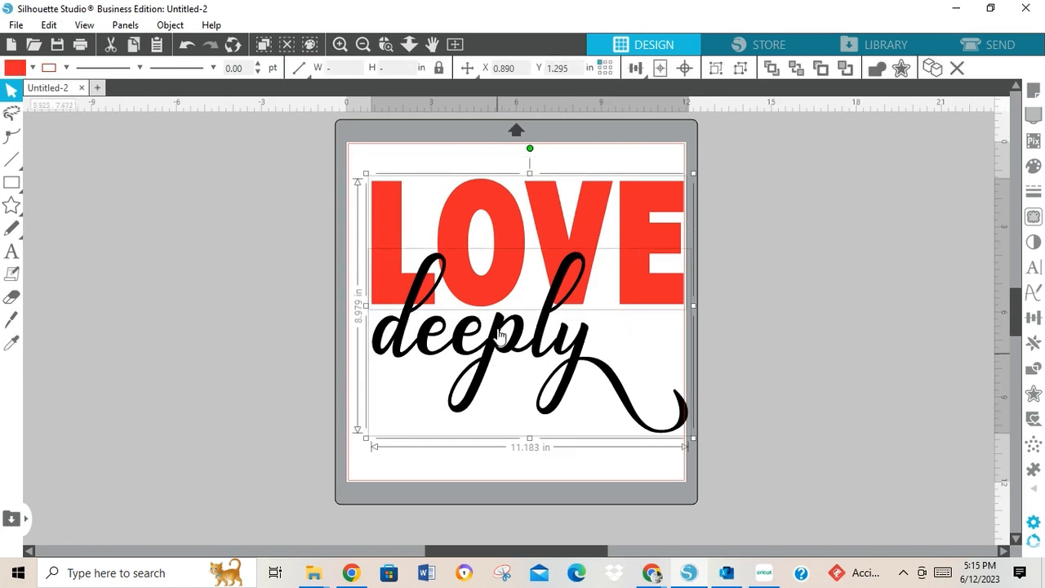
{"action": "left_click", "coordinate": [725, 357]}
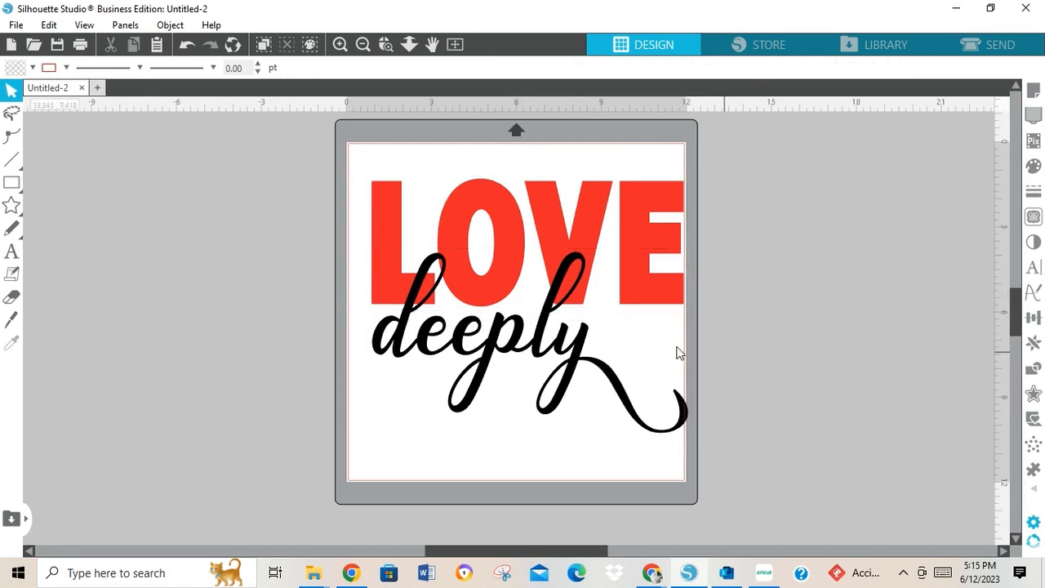
{"action": "left_click", "coordinate": [502, 348]}
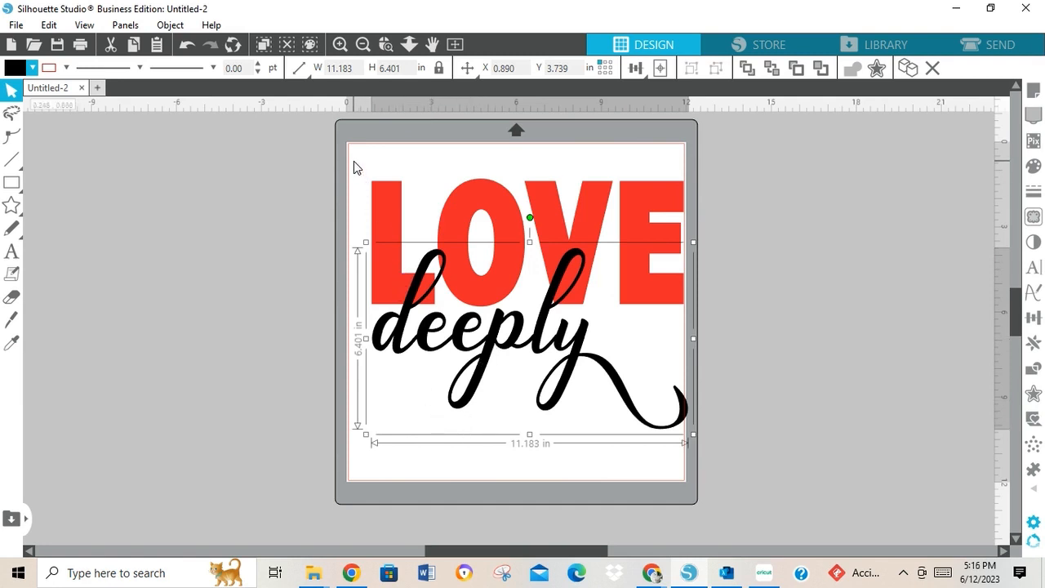
Create a 0.125 in external offset with rounded corners around "deeply".
{"action": "left_click_drag", "start_coordinate": [354, 161], "coordinate": [697, 419]}
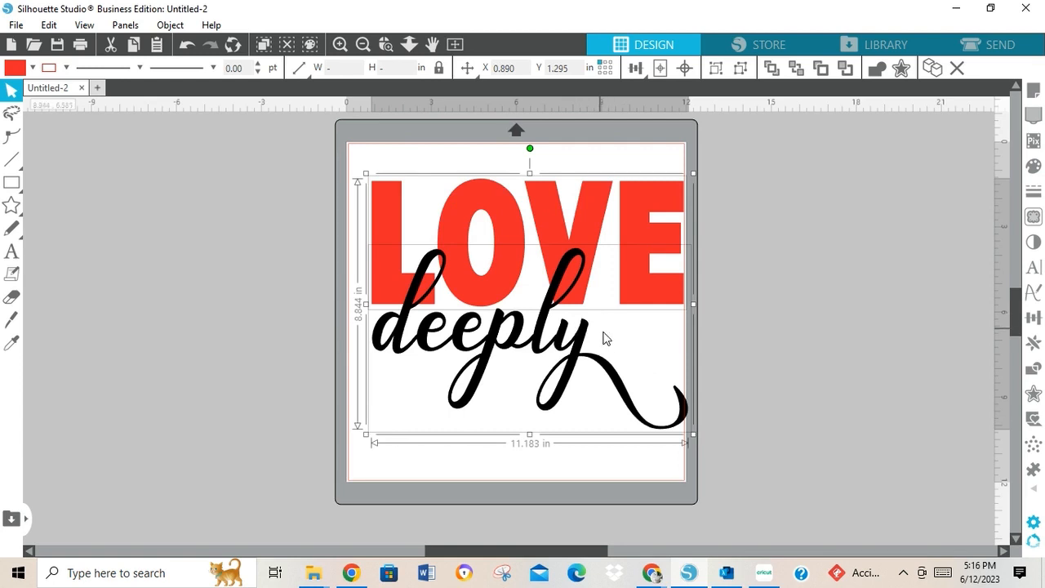
{"action": "left_click", "coordinate": [820, 286]}
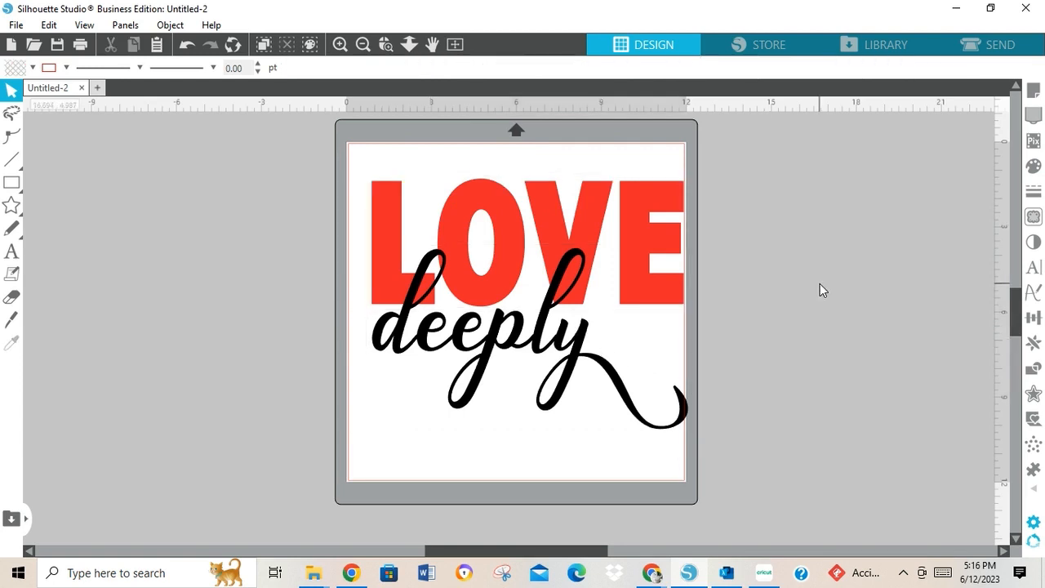
{"action": "left_click", "coordinate": [512, 343]}
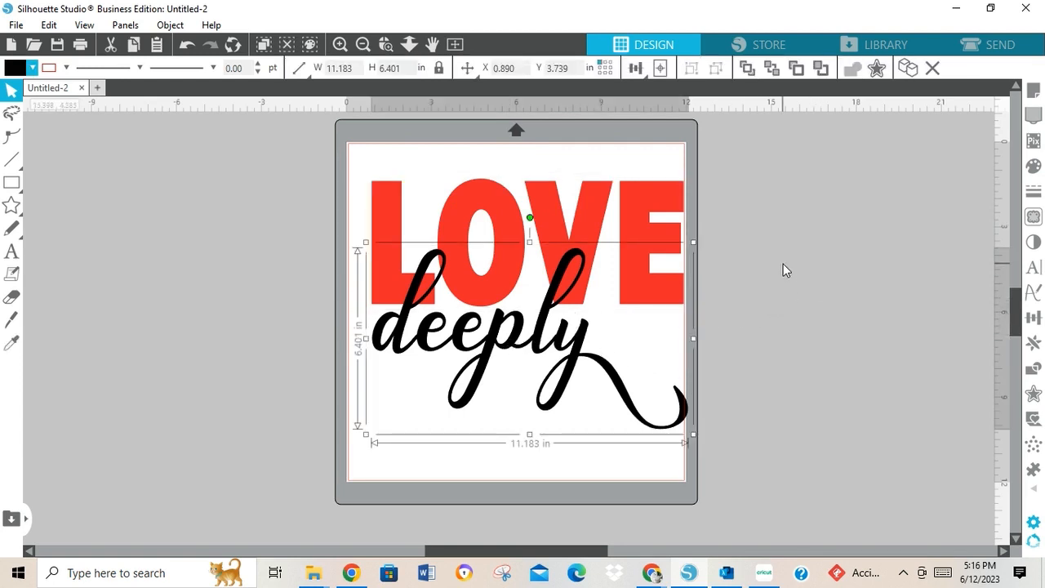
{"action": "left_click", "coordinate": [1033, 395]}
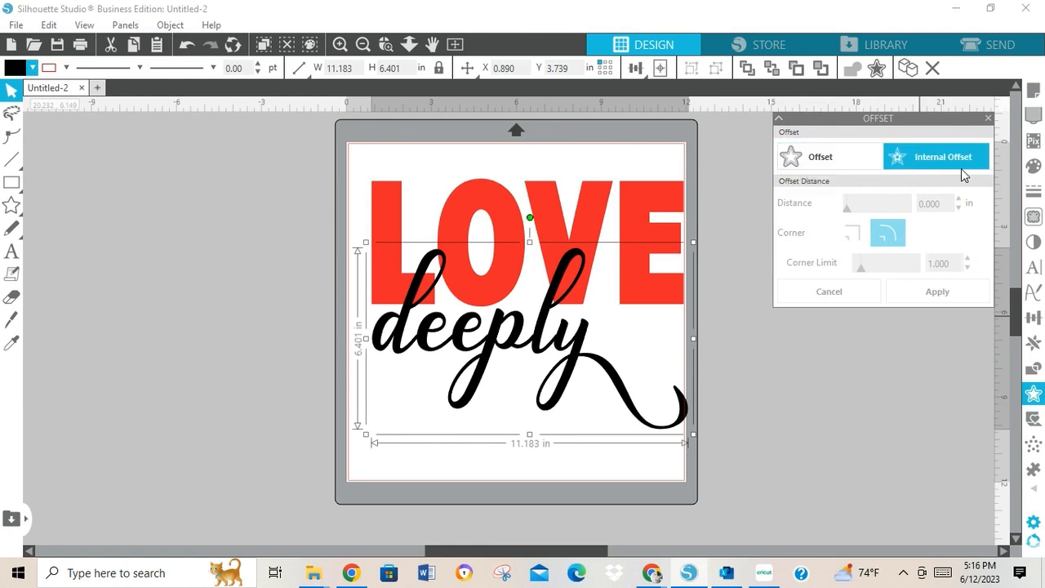
{"action": "left_click", "coordinate": [809, 163]}
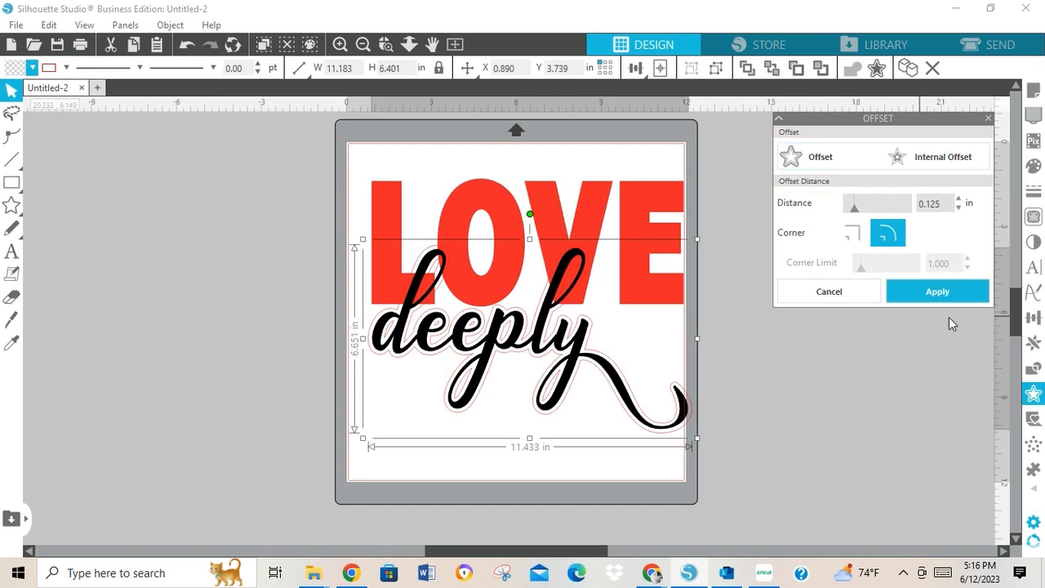
{"action": "left_click", "coordinate": [941, 292]}
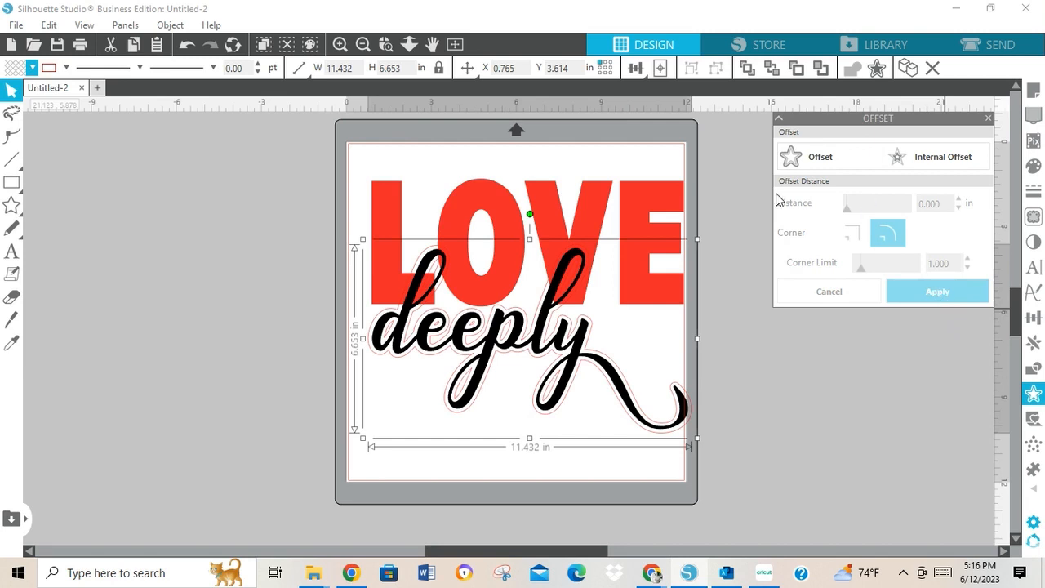
Subtract the "deeply" offset outline from the red LOVE letters and group the cut LOVE pieces.
{"action": "left_click", "coordinate": [668, 203], "text": "shift"}
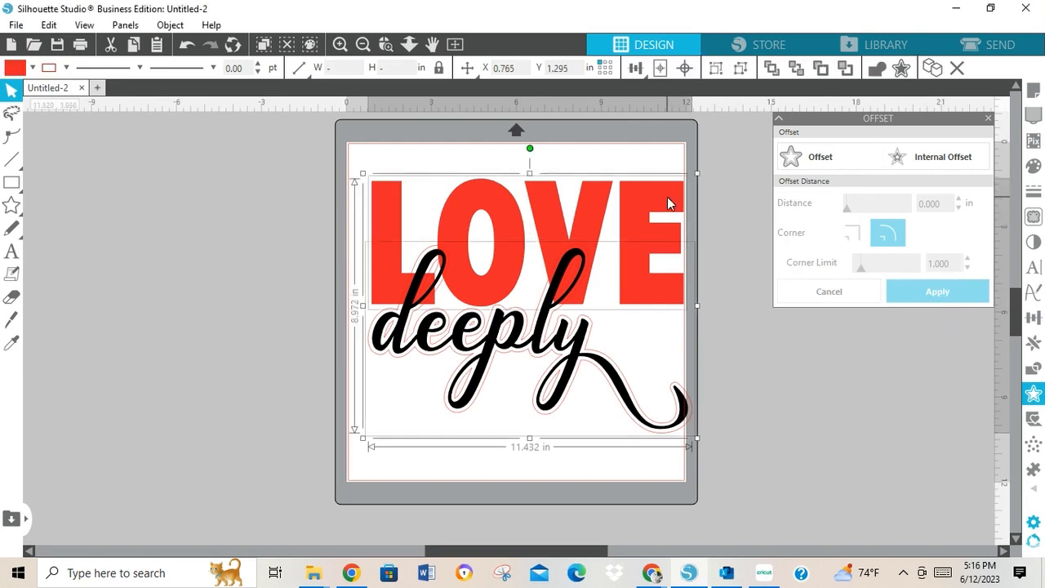
{"action": "left_click", "coordinate": [1034, 373]}
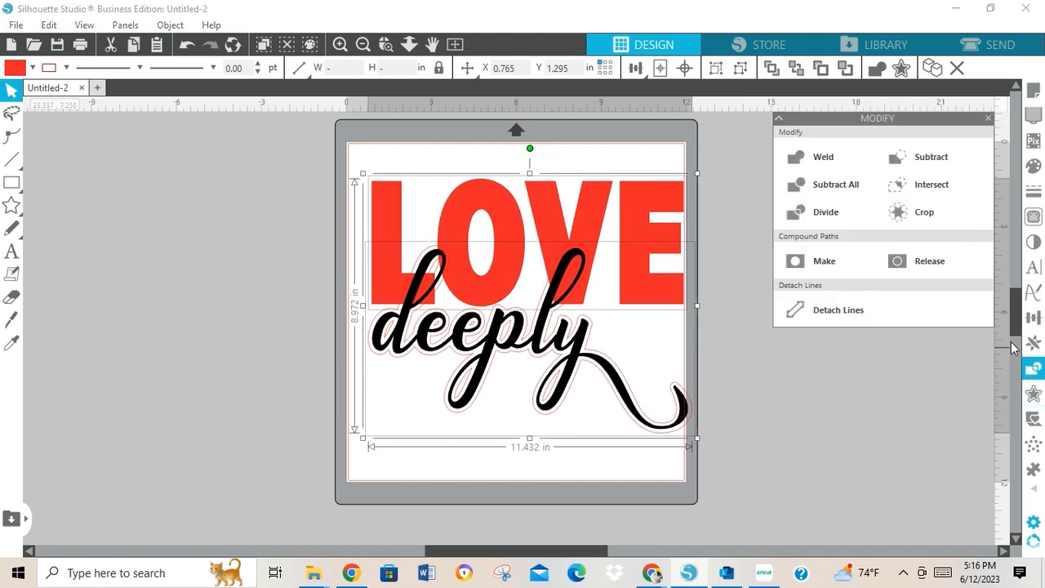
{"action": "left_click", "coordinate": [931, 161]}
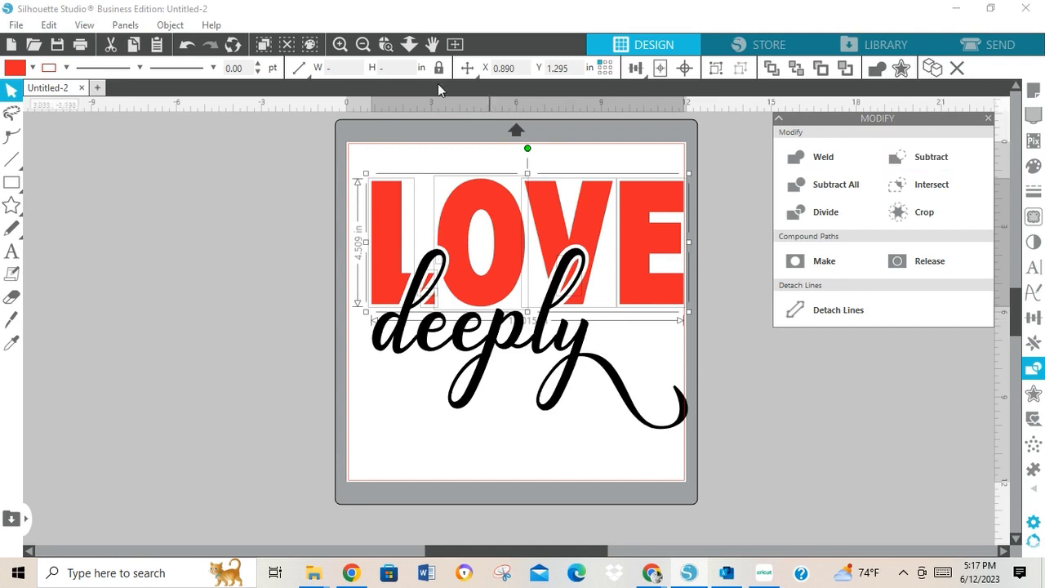
{"action": "left_click", "coordinate": [173, 25]}
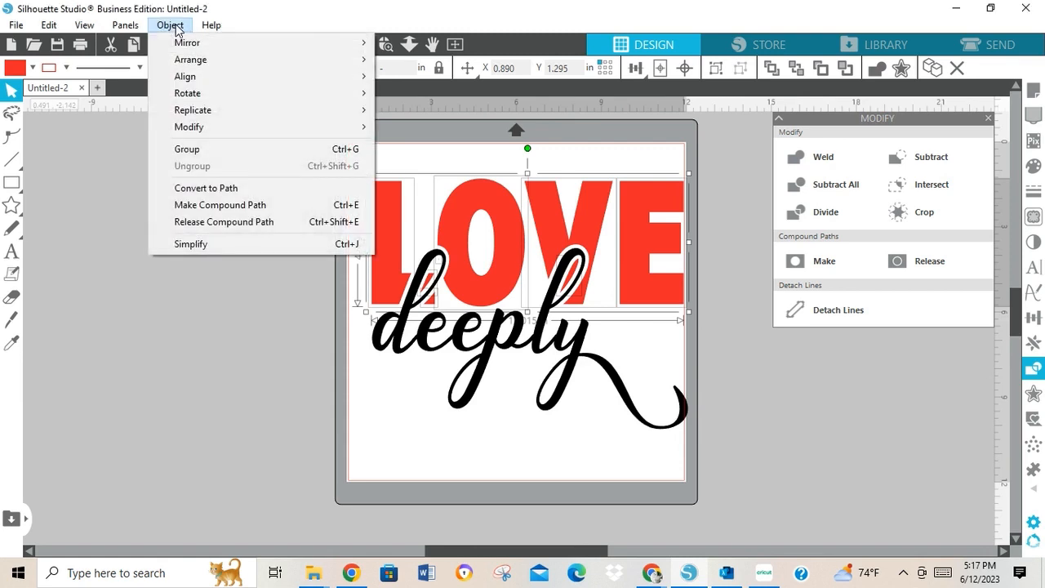
{"action": "left_click", "coordinate": [219, 156]}
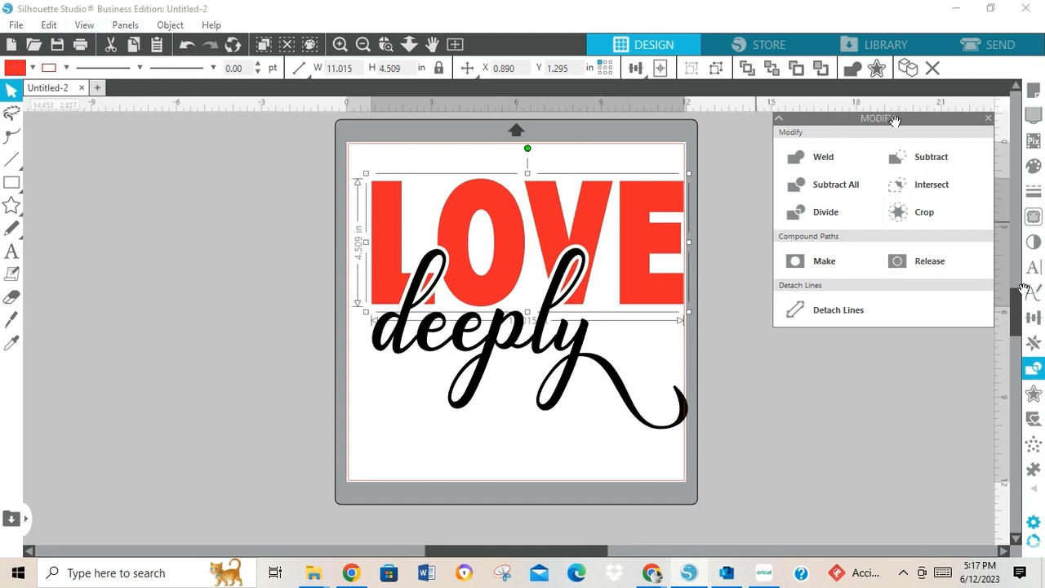
Create a 0.125 in internal offset with sharp corners inside the red LOVE letters and group the offset pieces.
{"action": "left_click_drag", "start_coordinate": [893, 118], "coordinate": [1040, 393]}
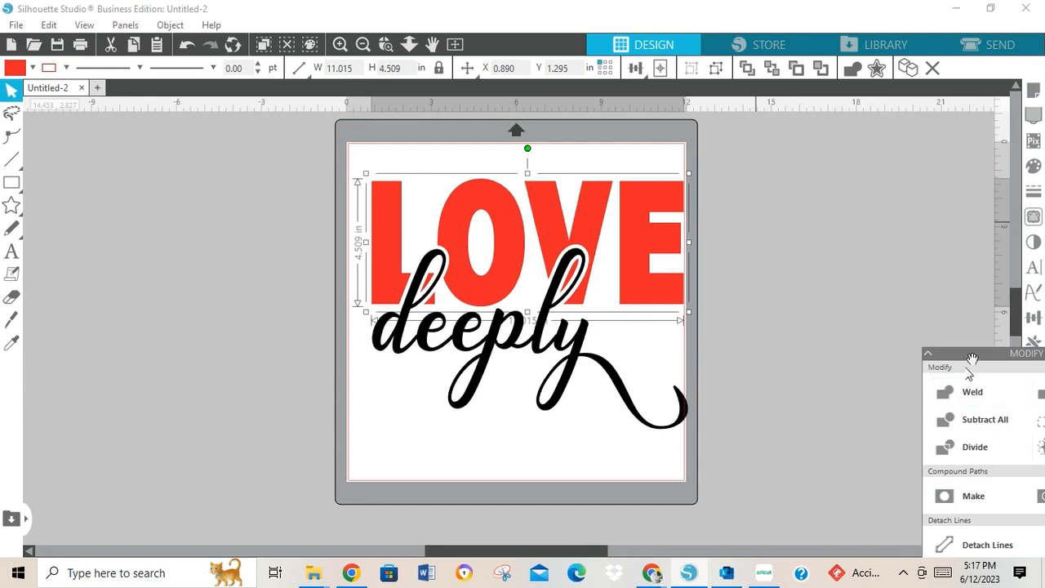
{"action": "left_click_drag", "start_coordinate": [976, 353], "coordinate": [744, 92]}
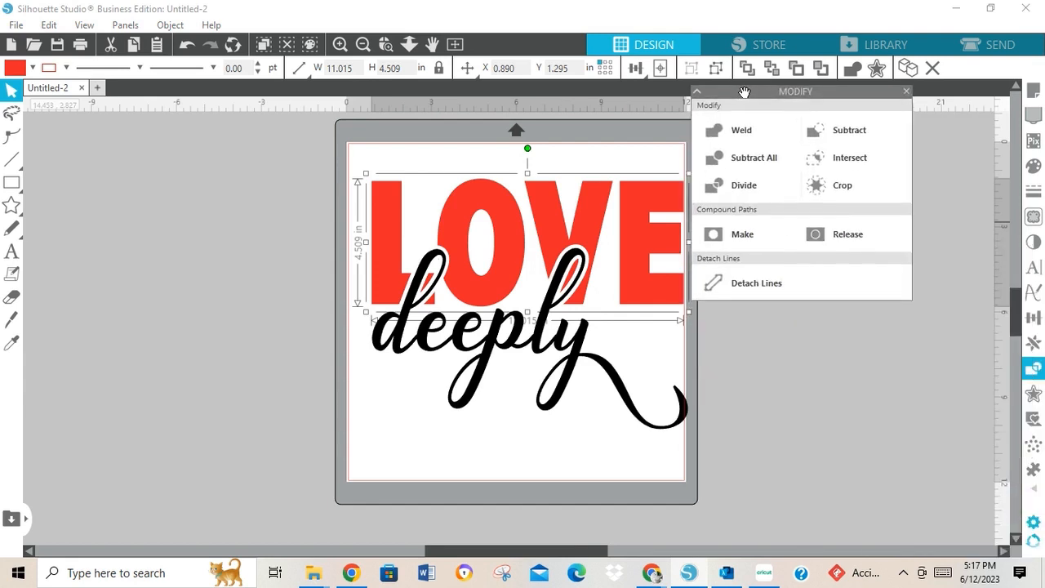
{"action": "left_click", "coordinate": [1037, 398]}
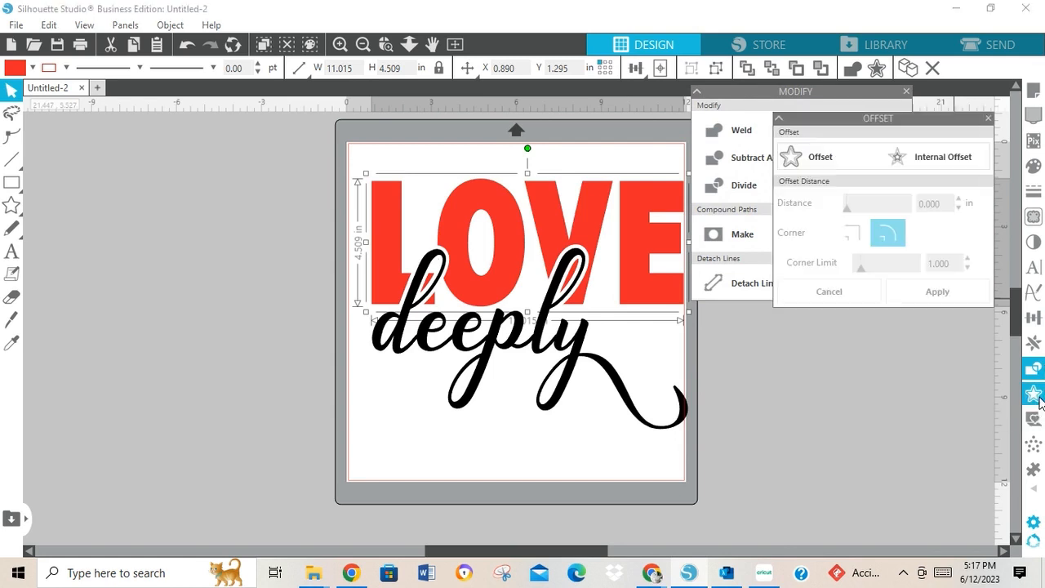
{"action": "left_click", "coordinate": [920, 154]}
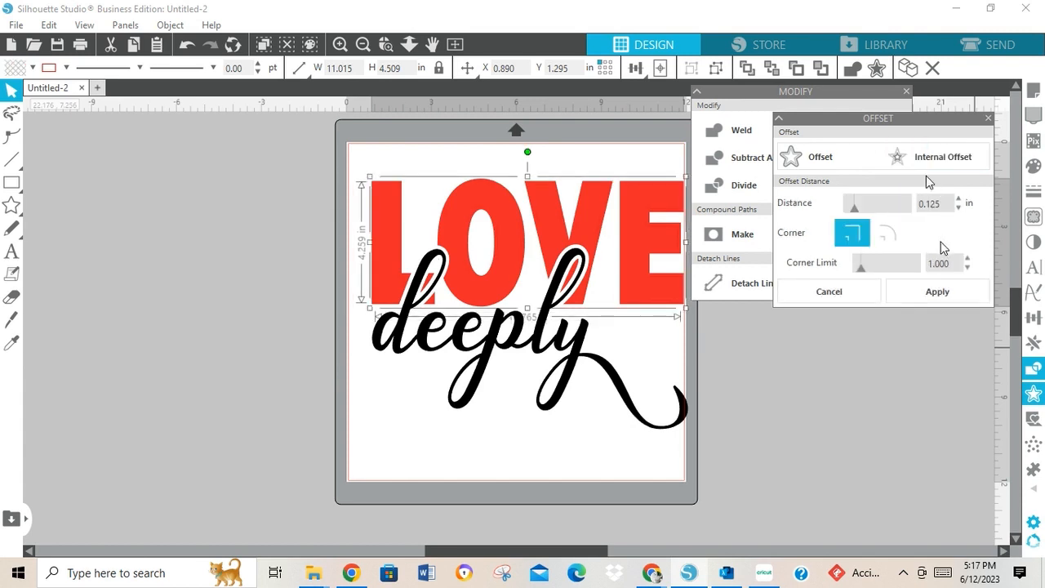
{"action": "left_click", "coordinate": [939, 283]}
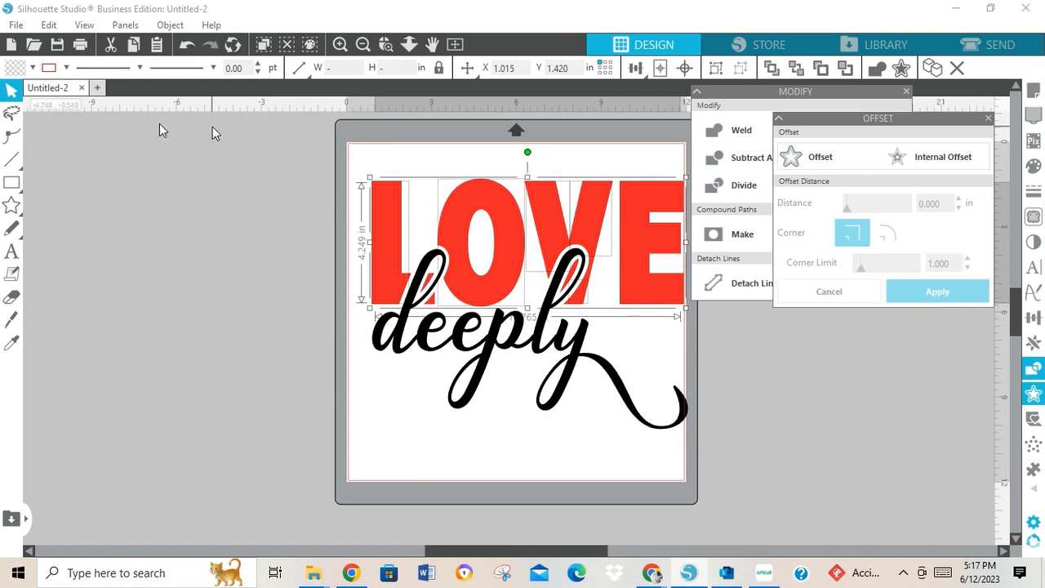
{"action": "left_click", "coordinate": [168, 26]}
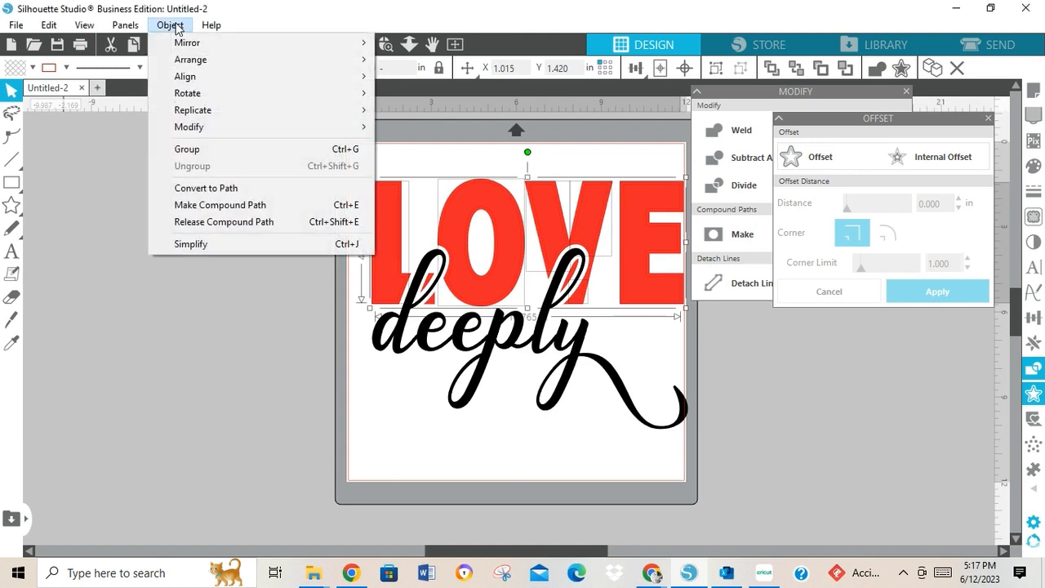
{"action": "left_click", "coordinate": [215, 150]}
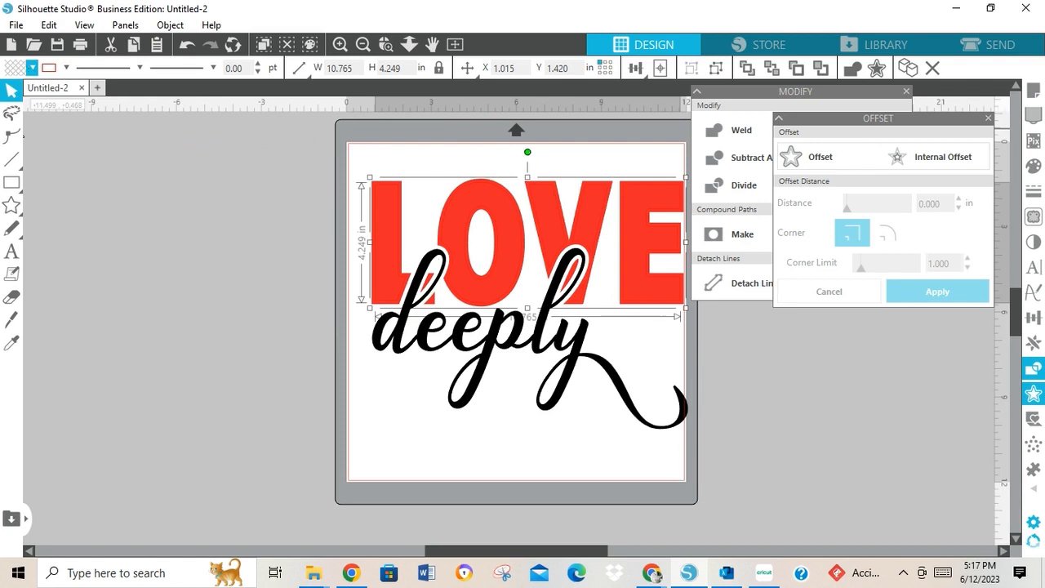
Fill the internal offset of LOVE with green and close the Offset and Modify tools.
{"action": "left_click", "coordinate": [31, 68]}
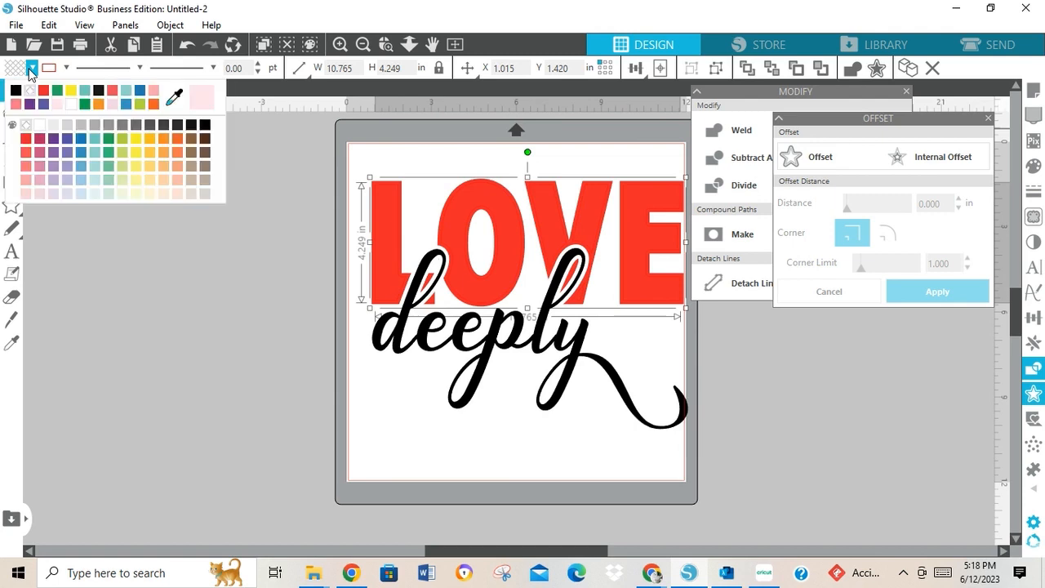
{"action": "left_click", "coordinate": [57, 91]}
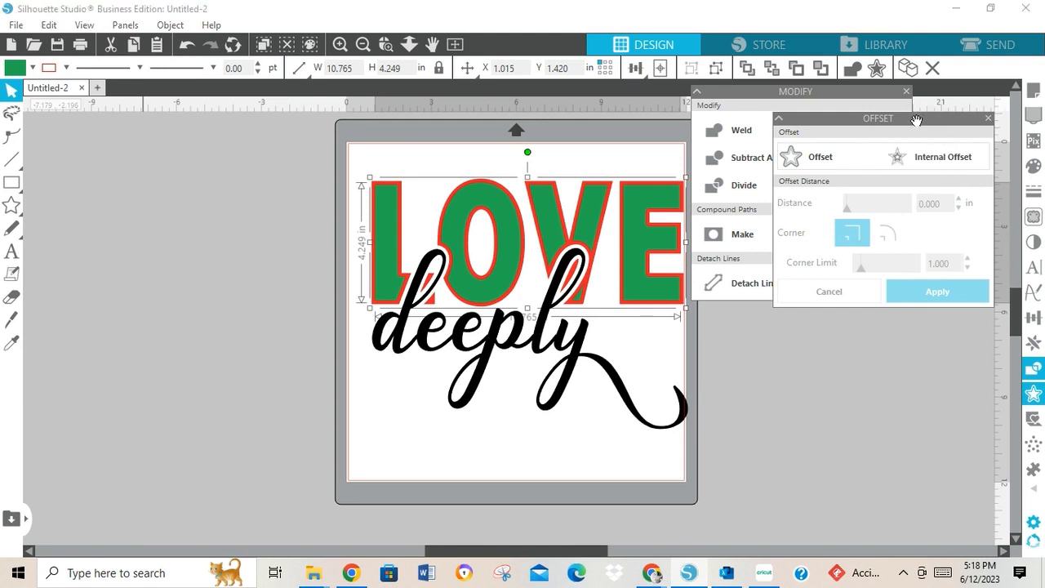
{"action": "left_click", "coordinate": [990, 119]}
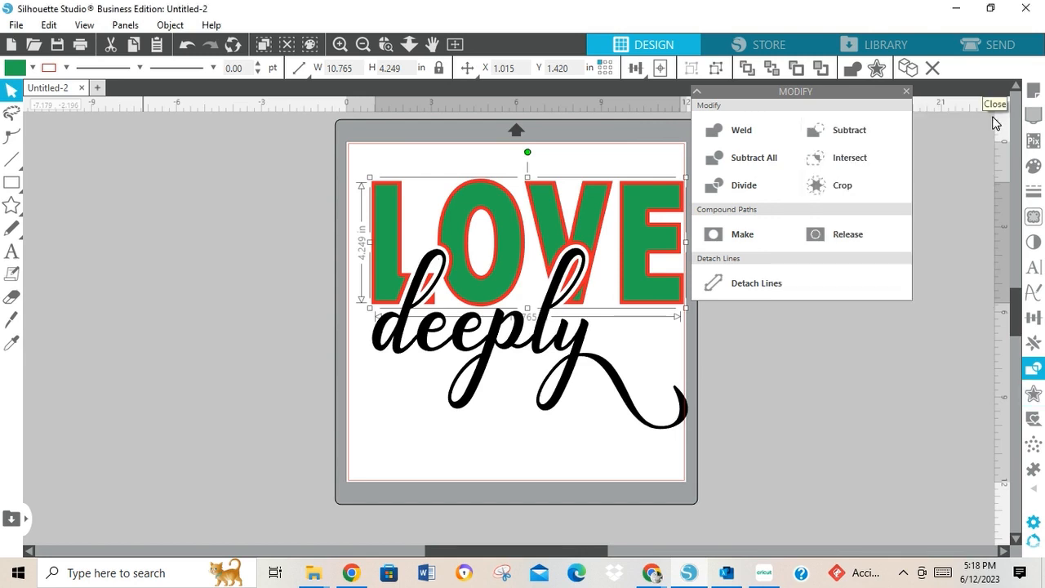
{"action": "left_click", "coordinate": [906, 92]}
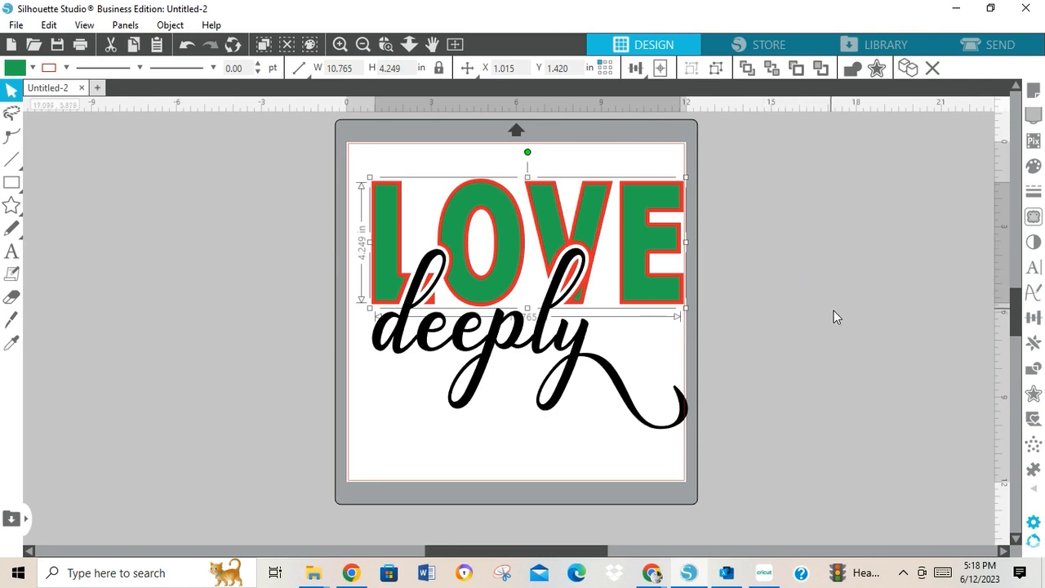
Apply the Edge rhinestone effect in size 10ss to the red LOVE shape behind the green letters.
{"action": "left_click", "coordinate": [1033, 490]}
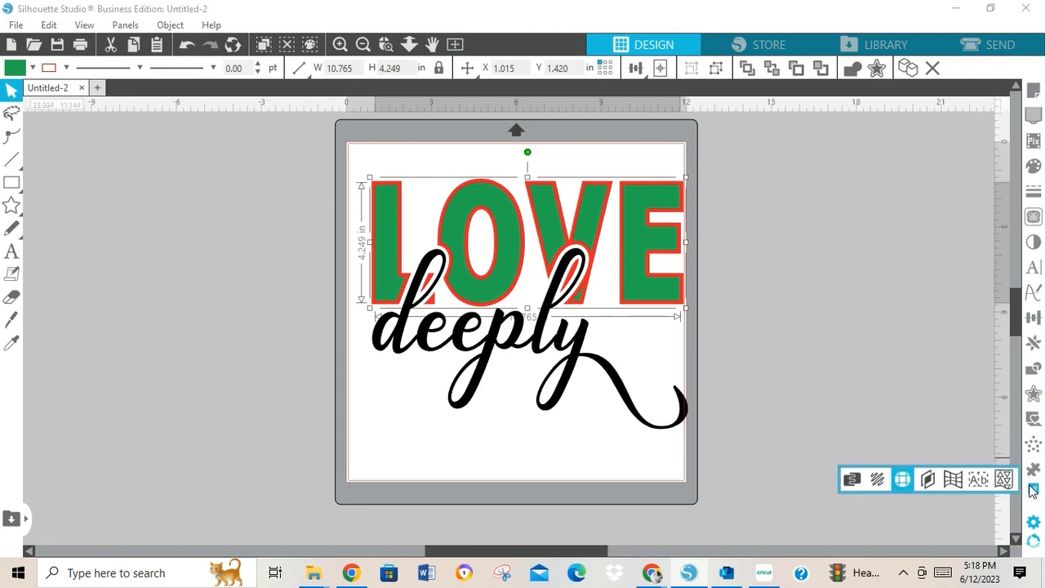
{"action": "left_click", "coordinate": [903, 480]}
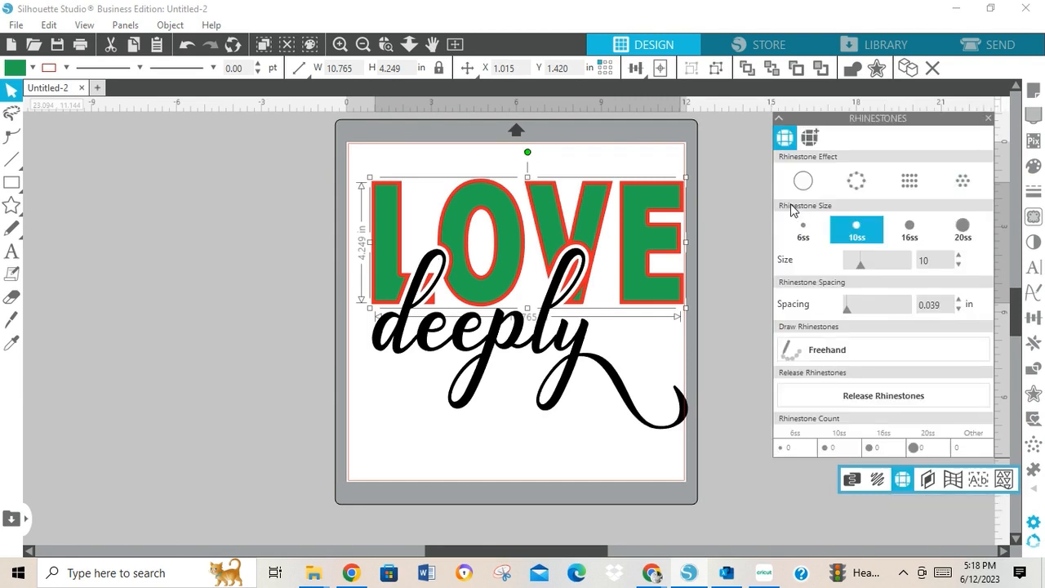
{"action": "left_click", "coordinate": [612, 189]}
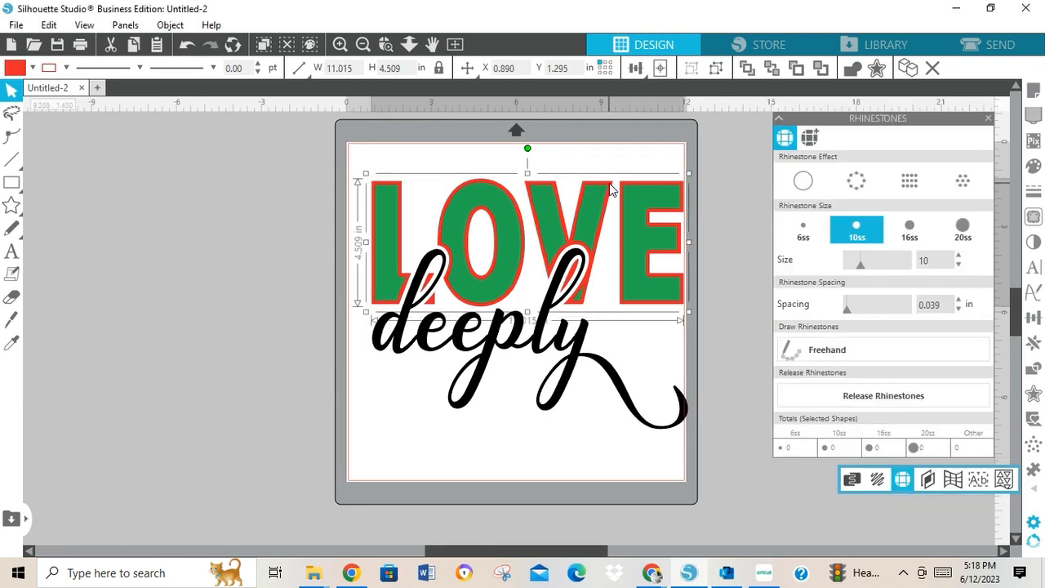
{"action": "left_click", "coordinate": [871, 192]}
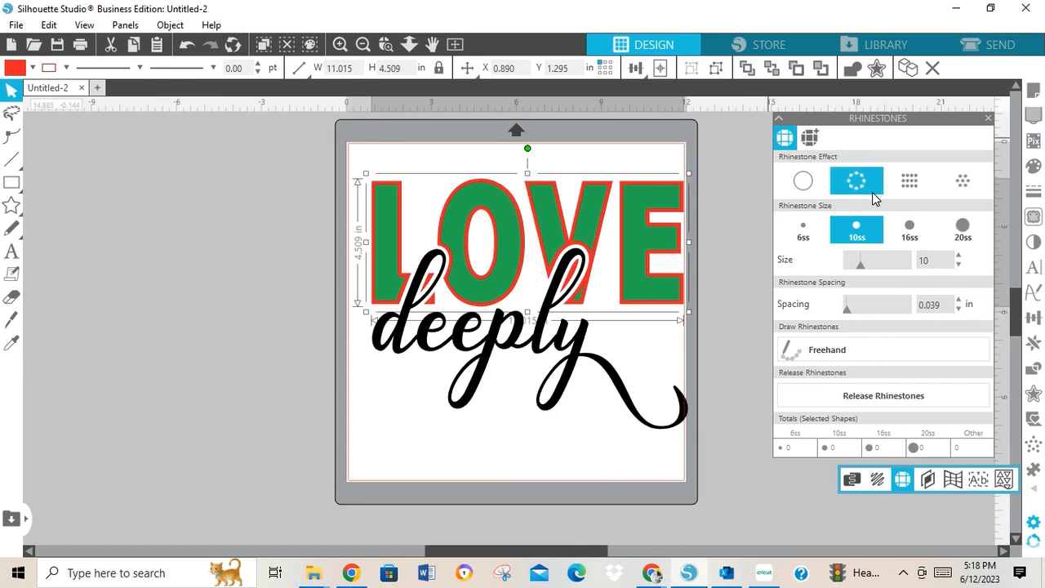
{"action": "left_click", "coordinate": [849, 177]}
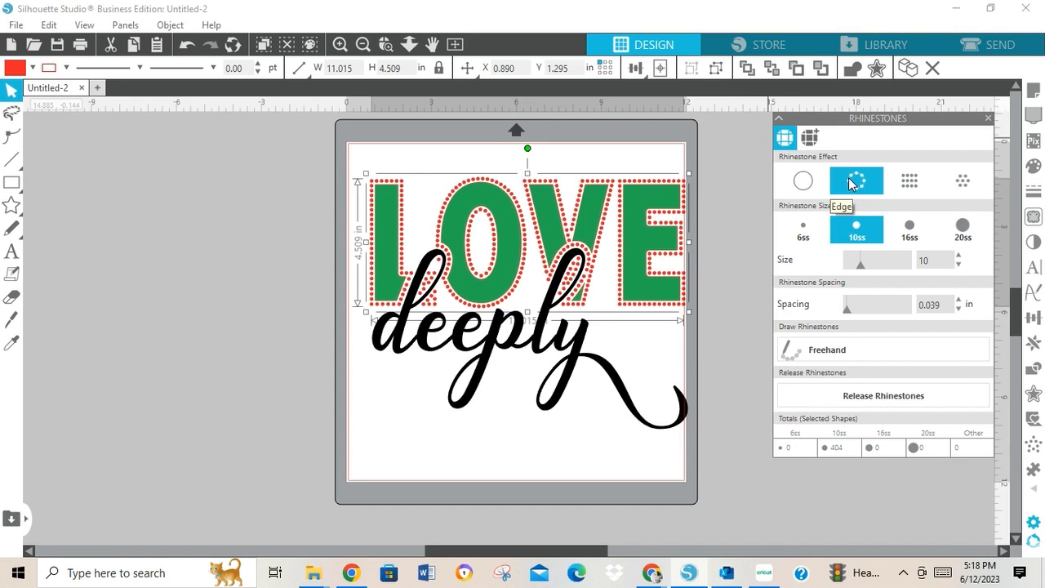
Set the spacing of the red edge rhinestones around LOVE to 0.015 in.
{"action": "left_click", "coordinate": [67, 68]}
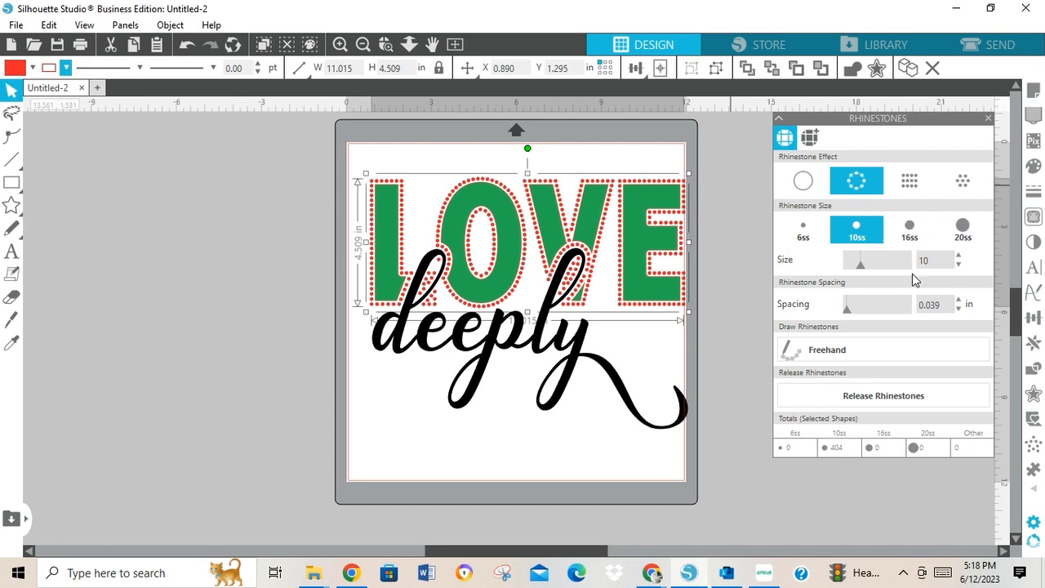
{"action": "left_click", "coordinate": [944, 304]}
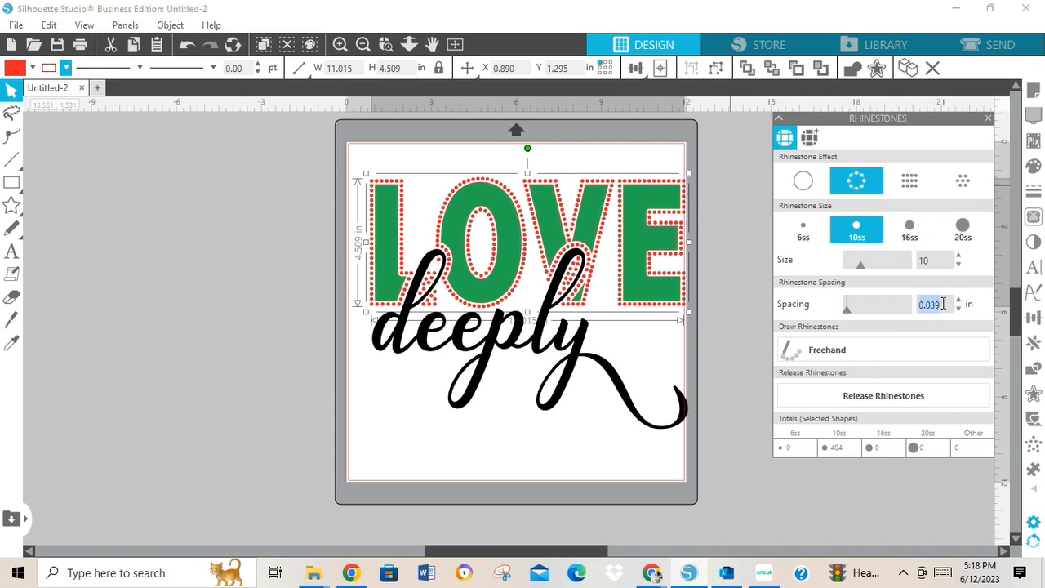
{"action": "key", "text": "BackSpace"}
{"action": "left_click", "coordinate": [184, 125]}
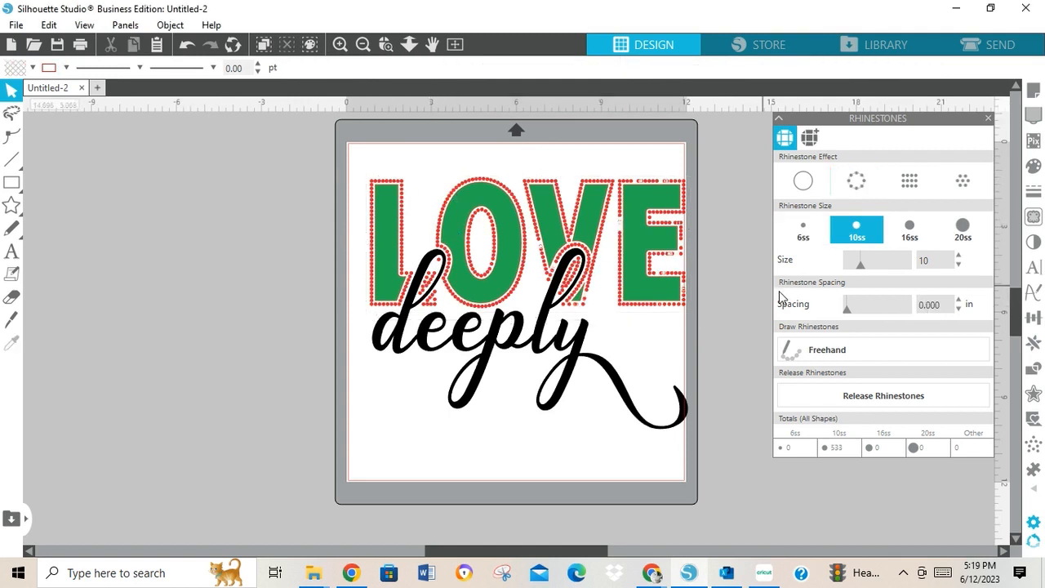
{"action": "left_click", "coordinate": [185, 46]}
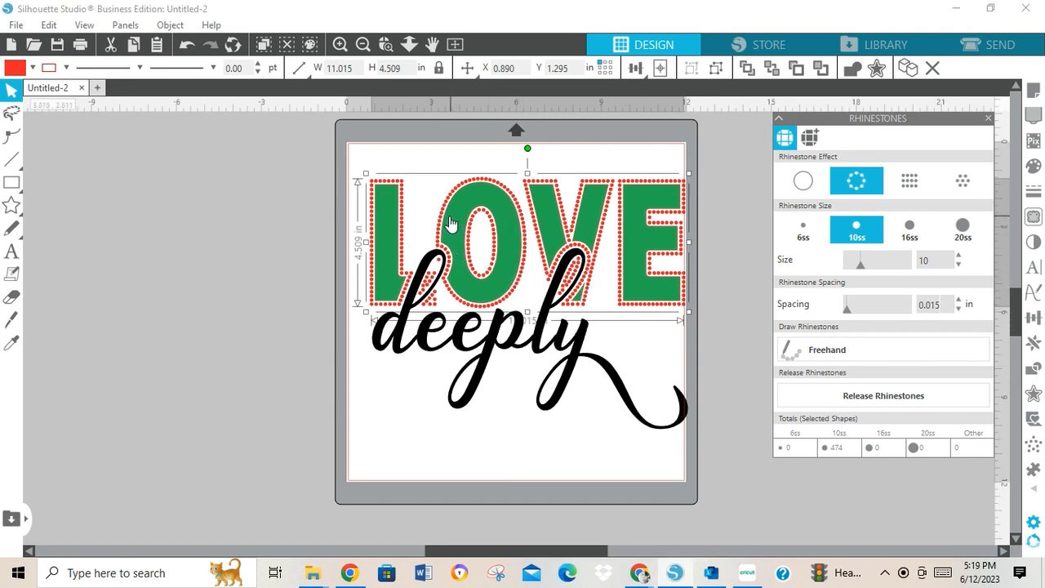
Fill the green inner LOVE letters with 10ss rhinestones in the radial pattern at 0.015 in spacing.
{"action": "left_click", "coordinate": [389, 222]}
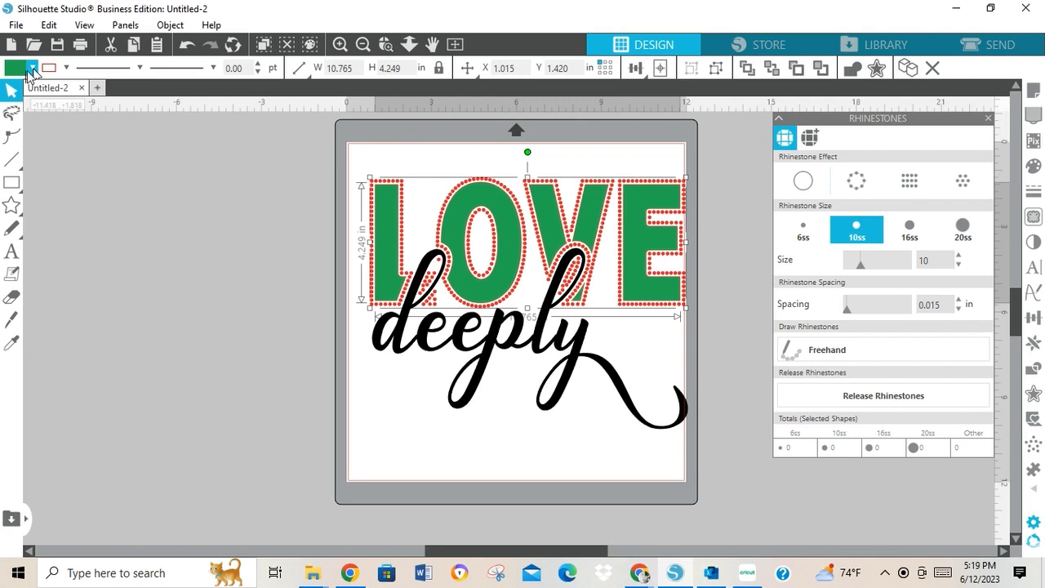
{"action": "left_click", "coordinate": [66, 68]}
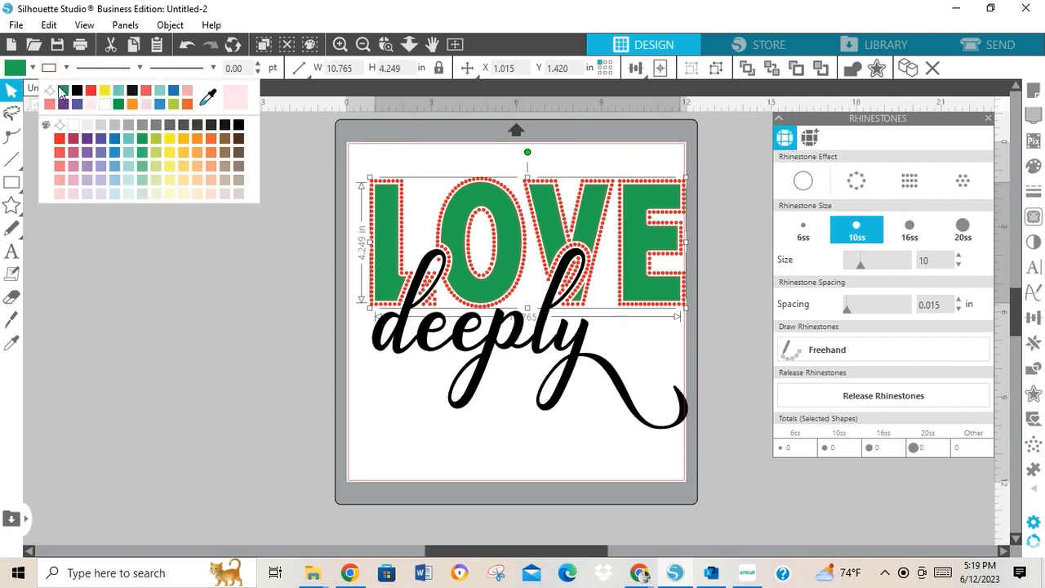
{"action": "left_click", "coordinate": [51, 95]}
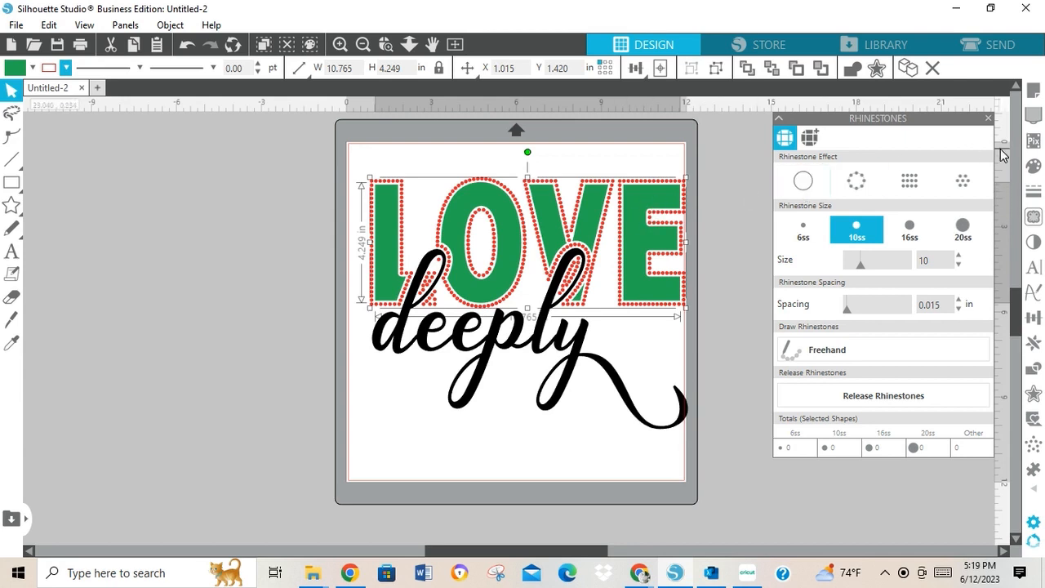
{"action": "left_click", "coordinate": [962, 183]}
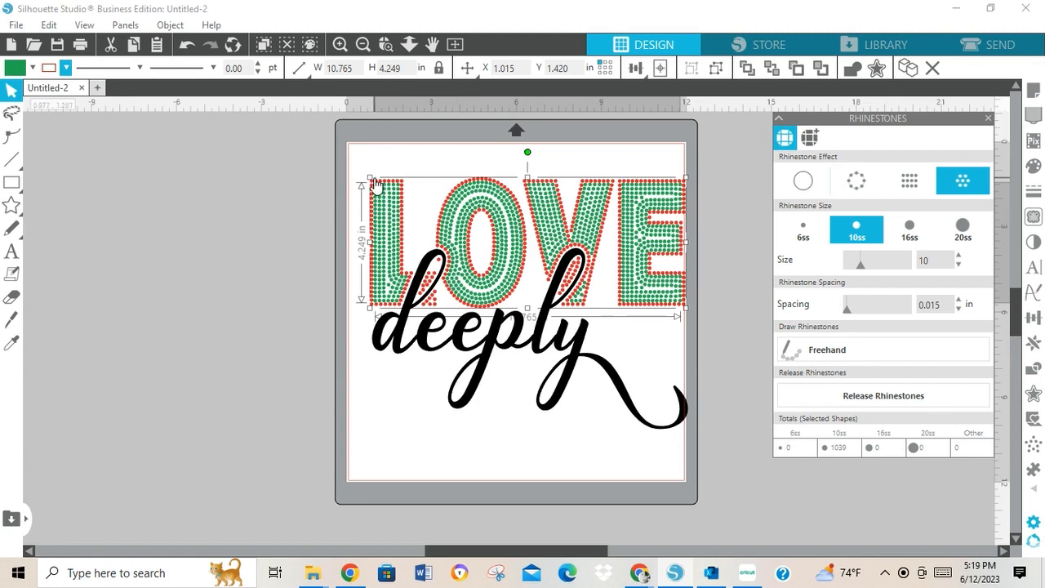
Select the whole LOVE deeply design and move it slightly down and left to fit inside the mat's cut border.
{"action": "left_click_drag", "start_coordinate": [357, 159], "coordinate": [686, 370]}
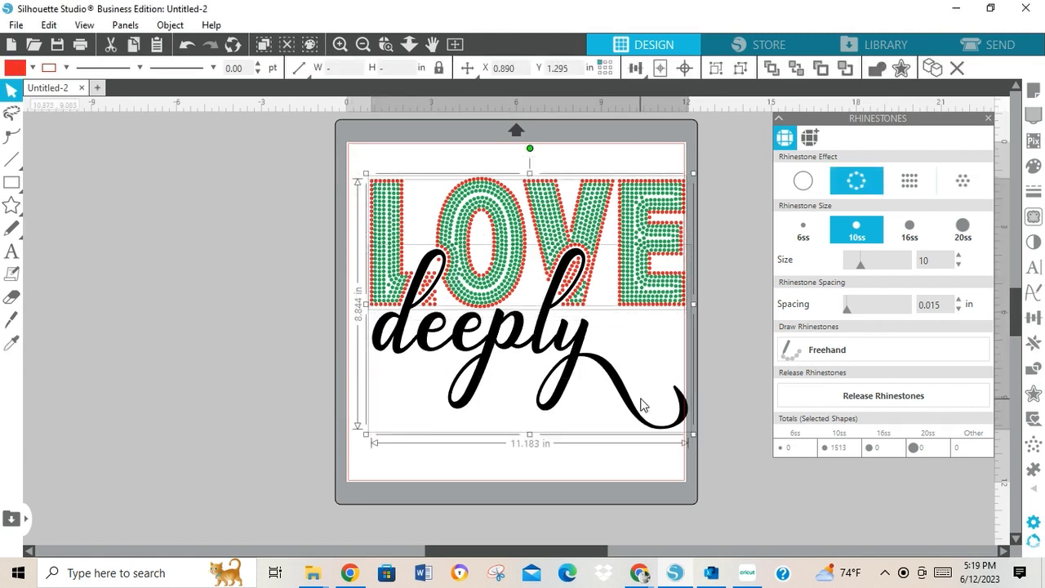
{"action": "right_click", "coordinate": [562, 369]}
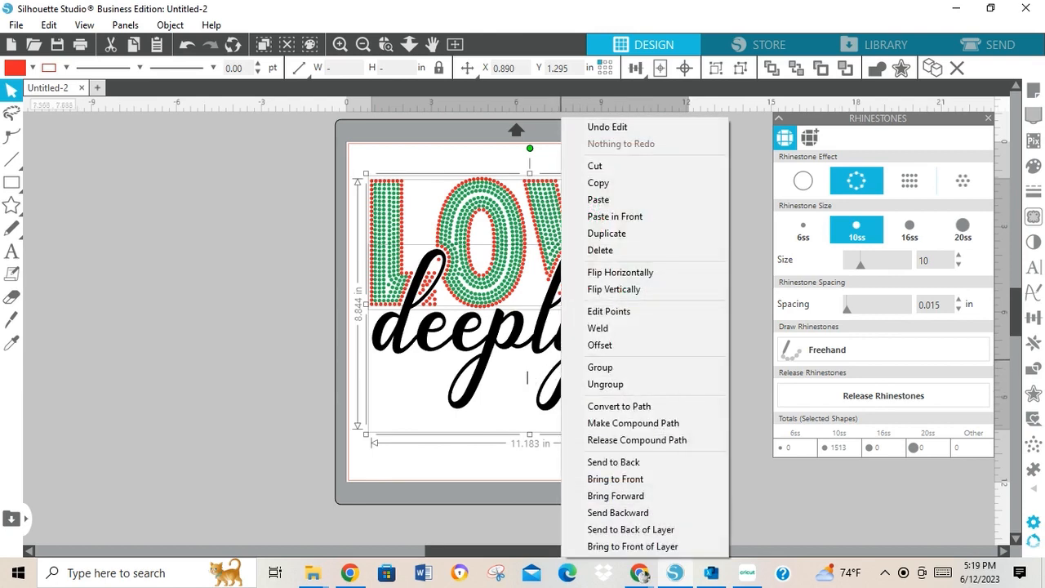
{"action": "mouse_move", "coordinate": [505, 331]}
{"action": "left_mouse_down"}
{"action": "mouse_move", "coordinate": [482, 338]}
{"action": "mouse_move", "coordinate": [497, 345]}
{"action": "left_mouse_up"}
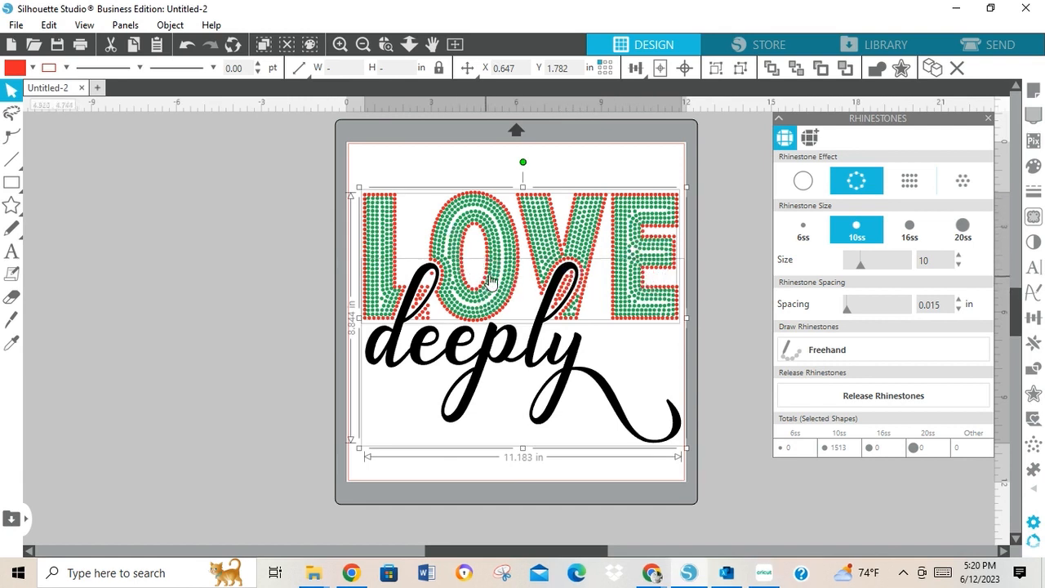
{"action": "left_click", "coordinate": [427, 303]}
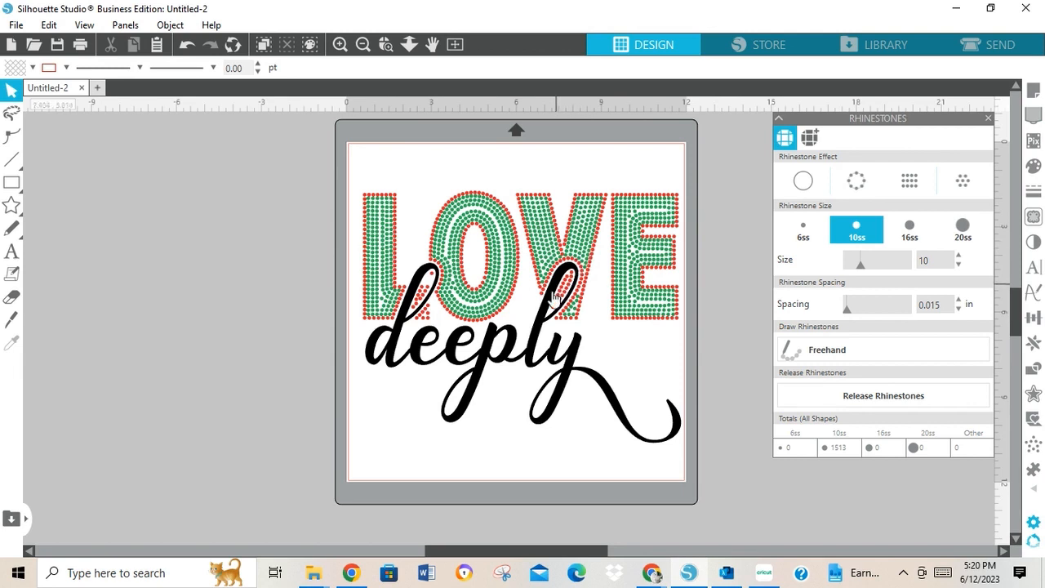
Move the black script "deeply" off LOVE to the empty area left of the mat.
{"action": "left_click_drag", "start_coordinate": [537, 336], "coordinate": [370, 409]}
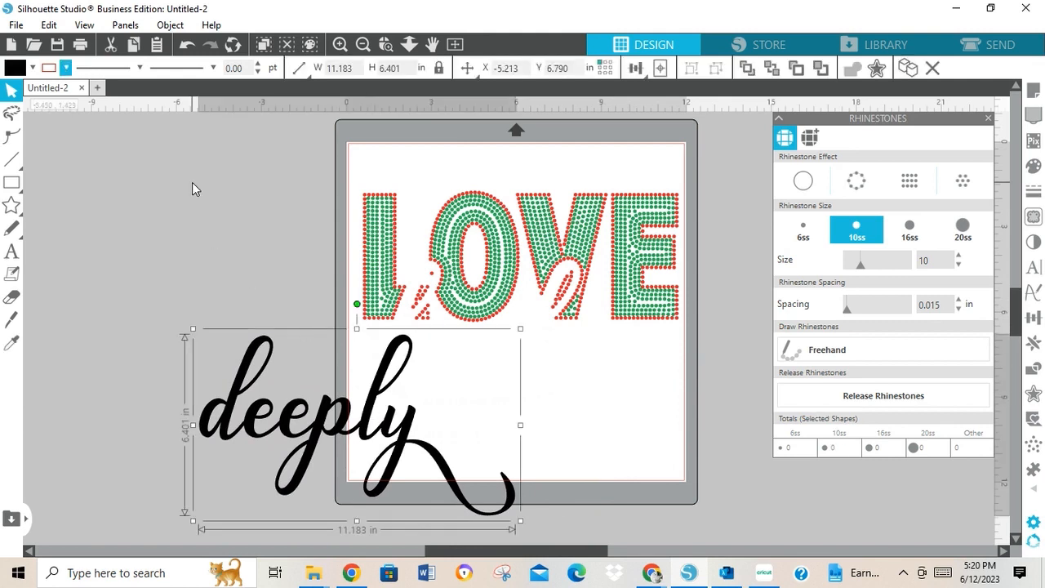
{"action": "left_click", "coordinate": [171, 25]}
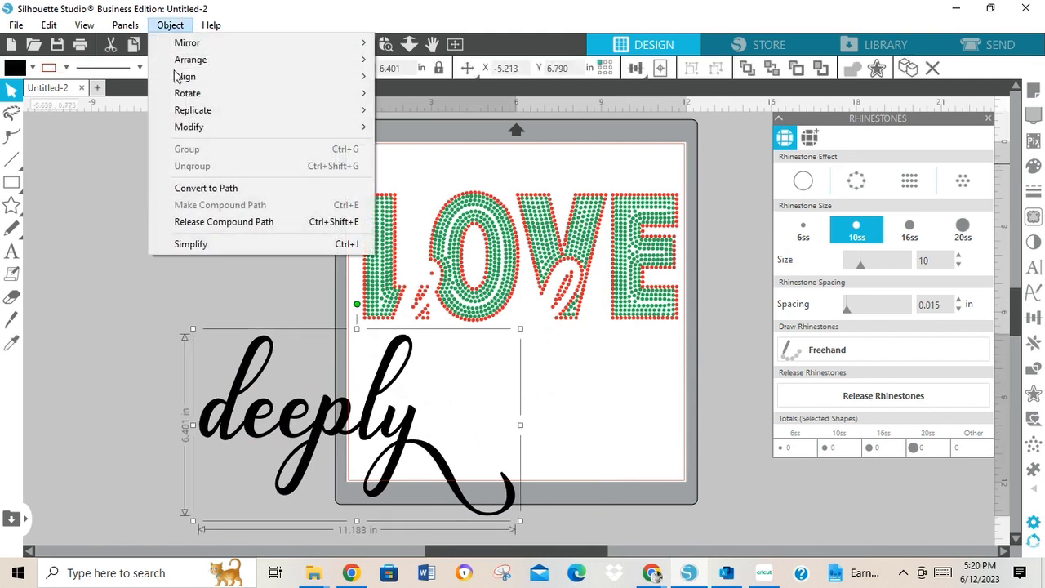
{"action": "left_click", "coordinate": [556, 417]}
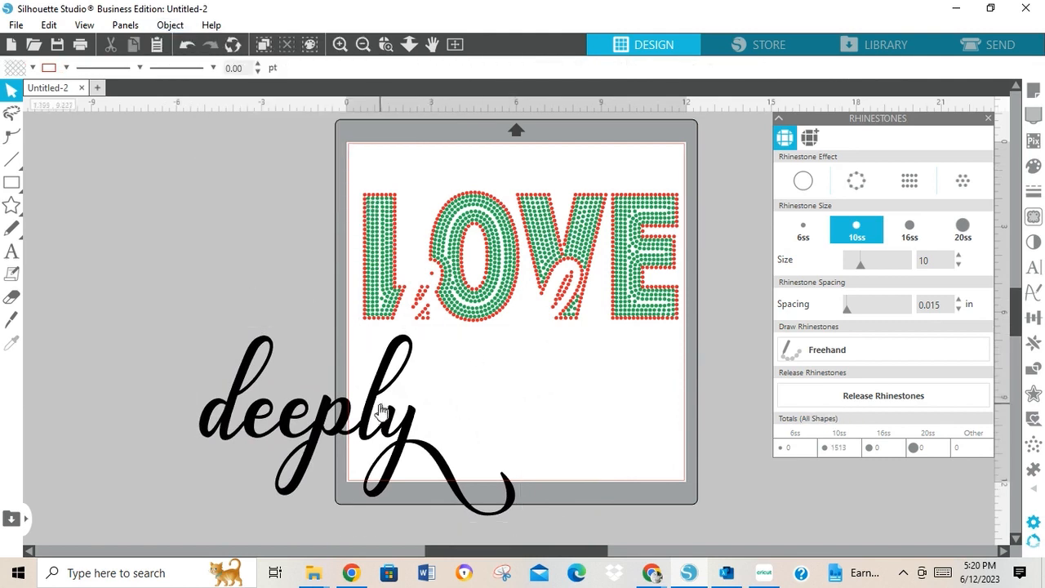
{"action": "left_click_drag", "start_coordinate": [372, 418], "coordinate": [211, 364]}
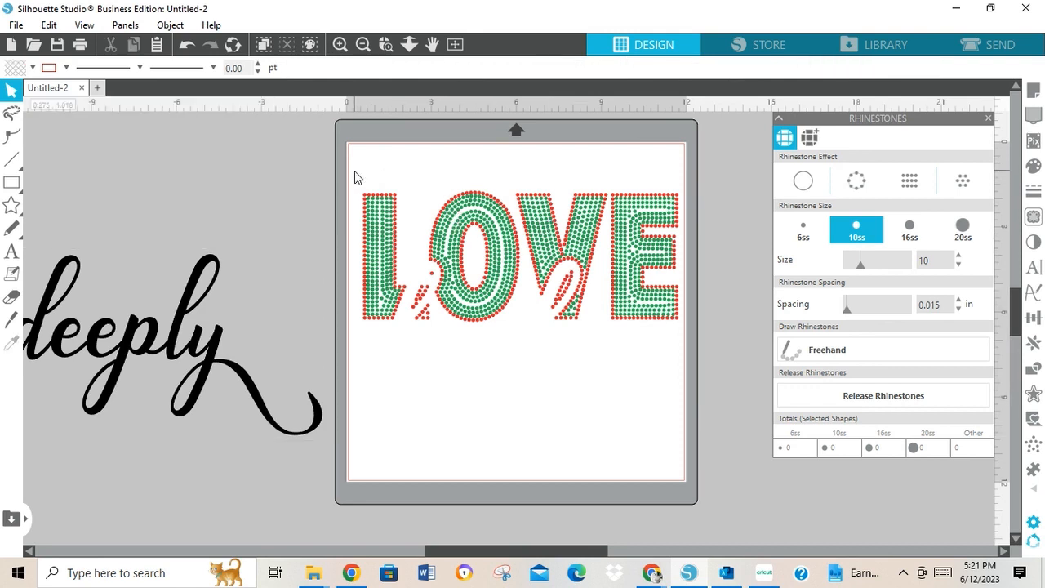
Release the rhinestones of both the red and green LOVE shapes into individual stones.
{"action": "left_click_drag", "start_coordinate": [355, 173], "coordinate": [397, 225]}
{"action": "left_click_drag", "start_coordinate": [470, 324], "coordinate": [687, 343]}
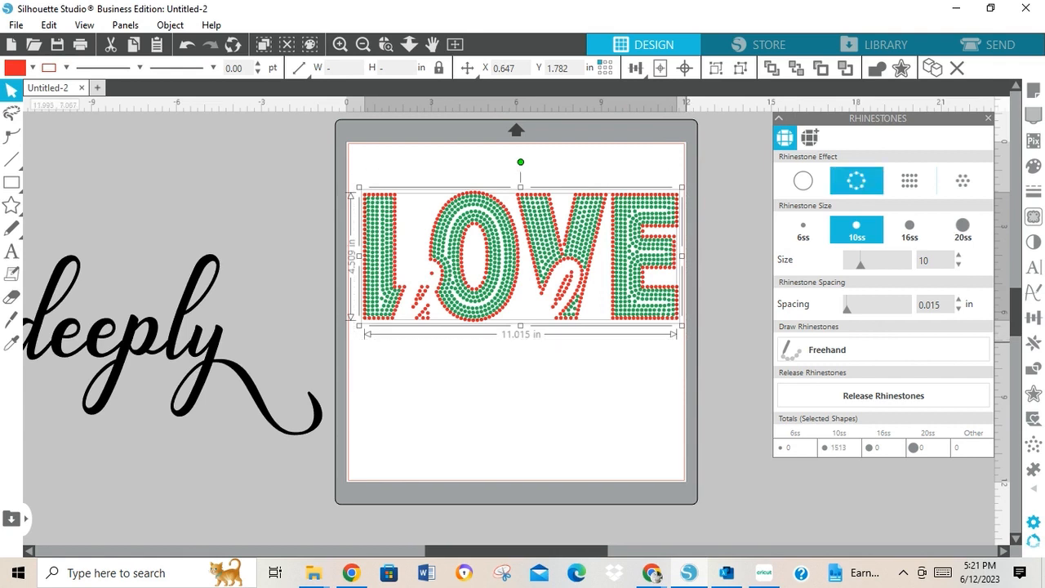
{"action": "left_click", "coordinate": [921, 394]}
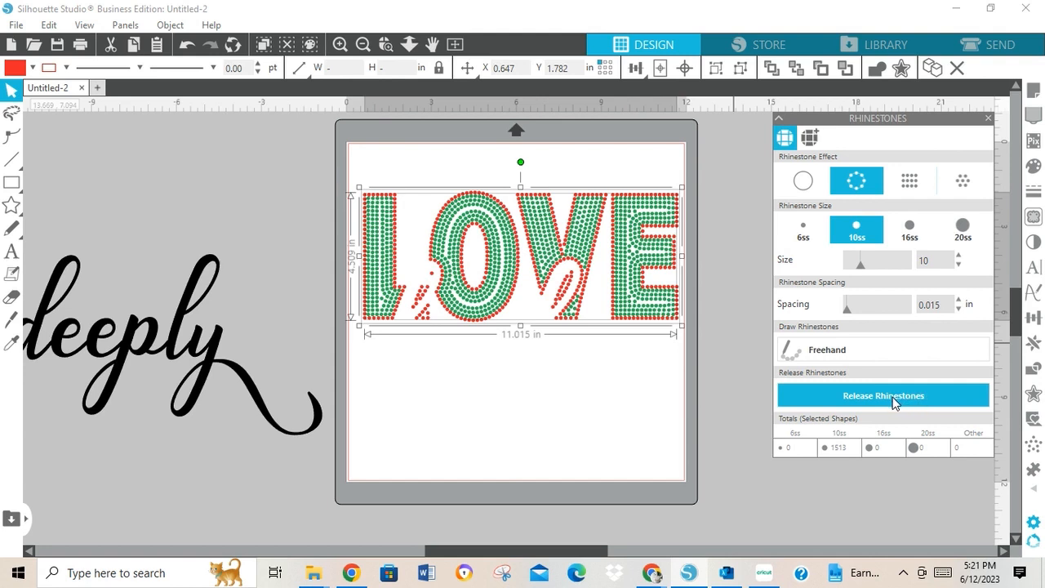
{"action": "left_click", "coordinate": [894, 401]}
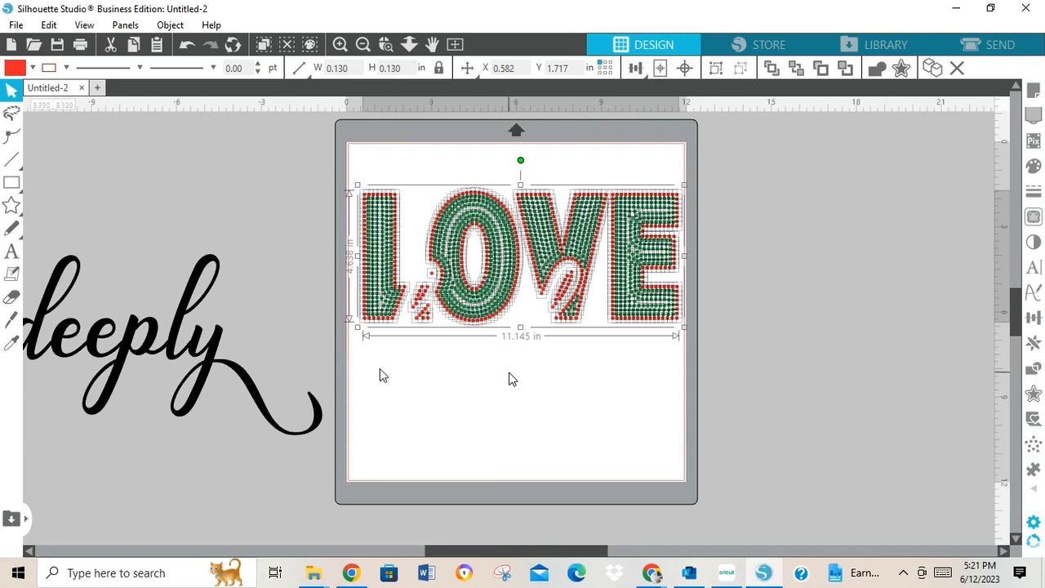
{"action": "left_click", "coordinate": [458, 371]}
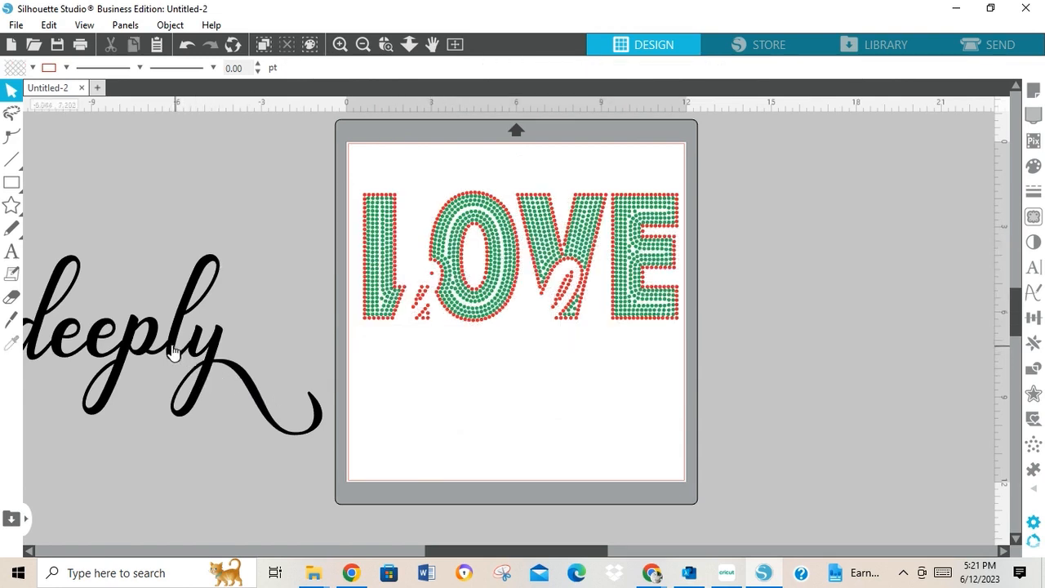
Place the black script "deeply" back over its cutout in LOVE and nudge it slightly down.
{"action": "left_click_drag", "start_coordinate": [174, 351], "coordinate": [532, 357]}
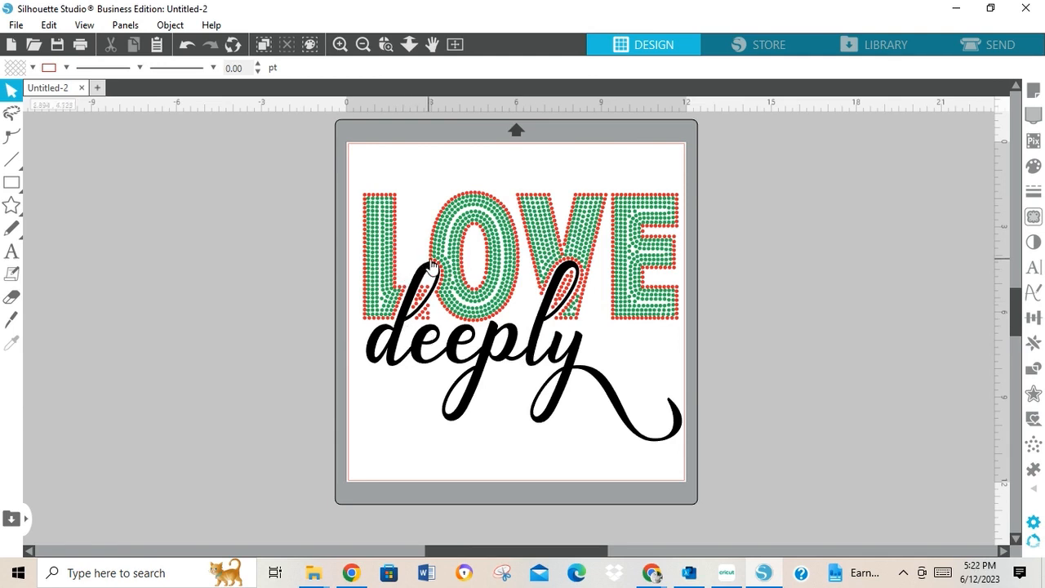
{"action": "left_click", "coordinate": [423, 309]}
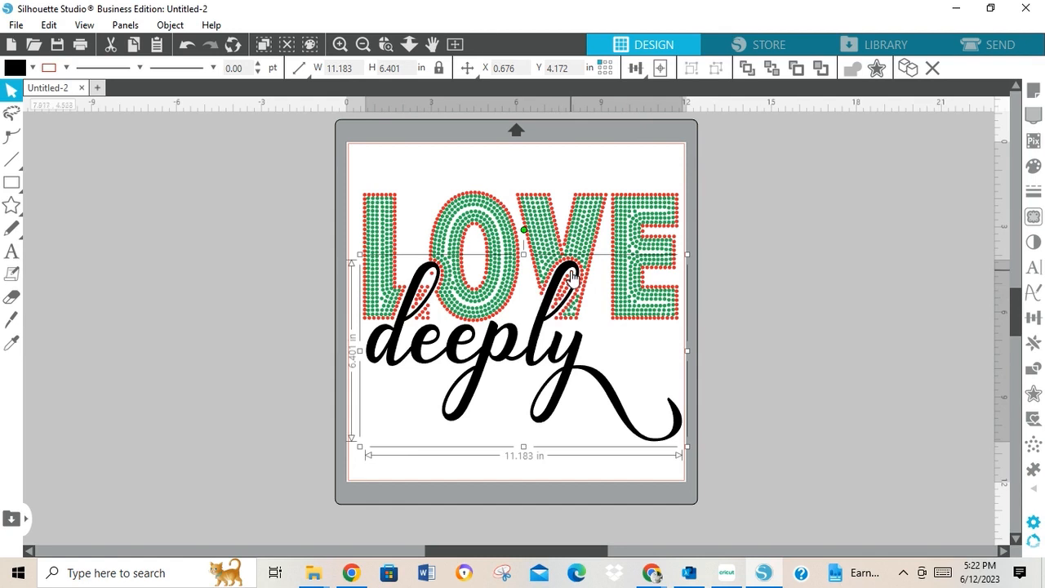
{"action": "key", "text": "Down"}
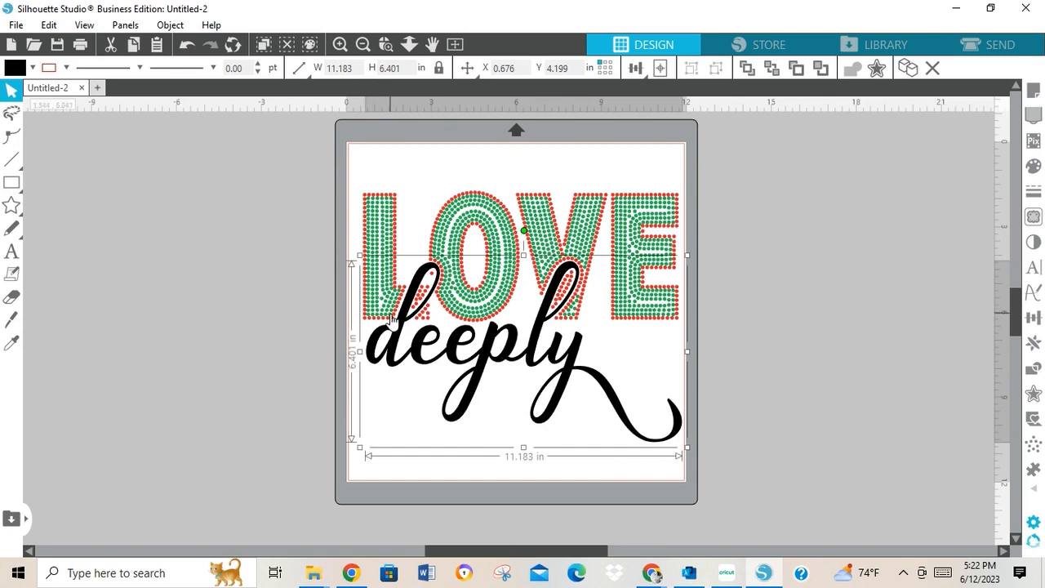
Fill the seven red rhinestones along the L's edge beside the script d with green and nudge them slightly right.
{"action": "left_click", "coordinate": [340, 47]}
{"action": "left_click", "coordinate": [341, 47]}
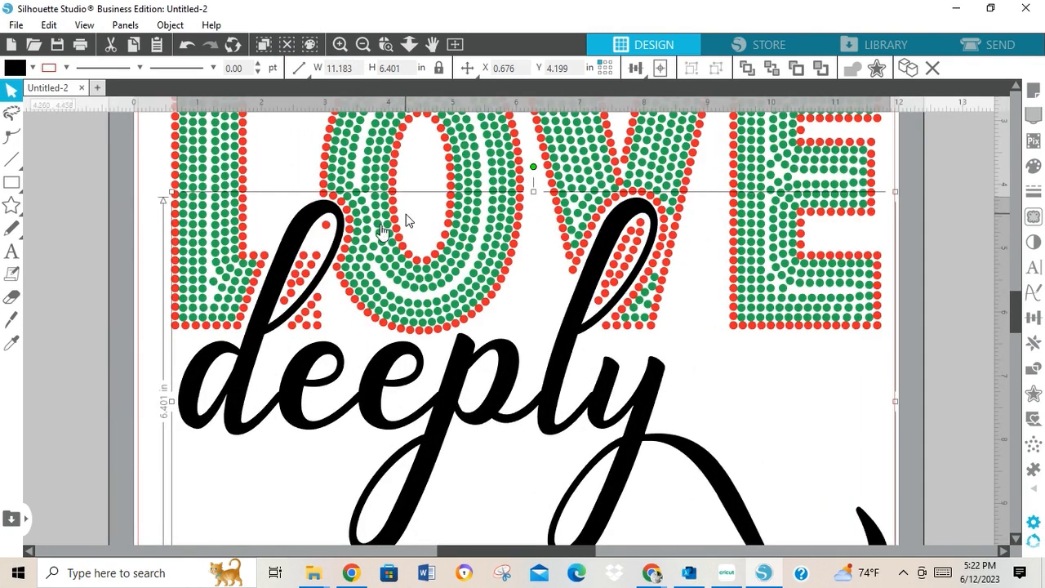
{"action": "left_click", "coordinate": [243, 319]}
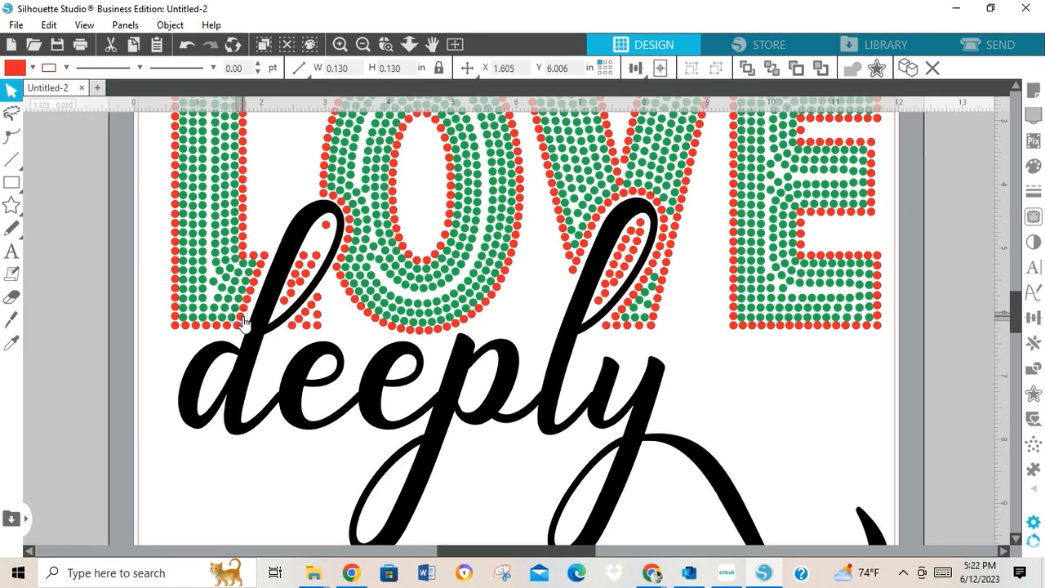
{"action": "left_click", "coordinate": [189, 46]}
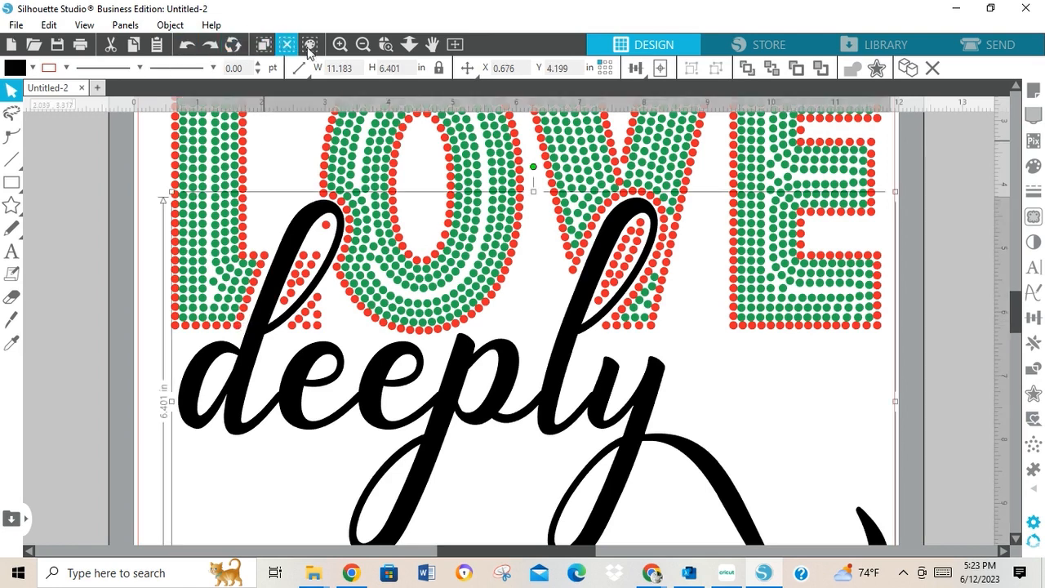
{"action": "left_click", "coordinate": [339, 46]}
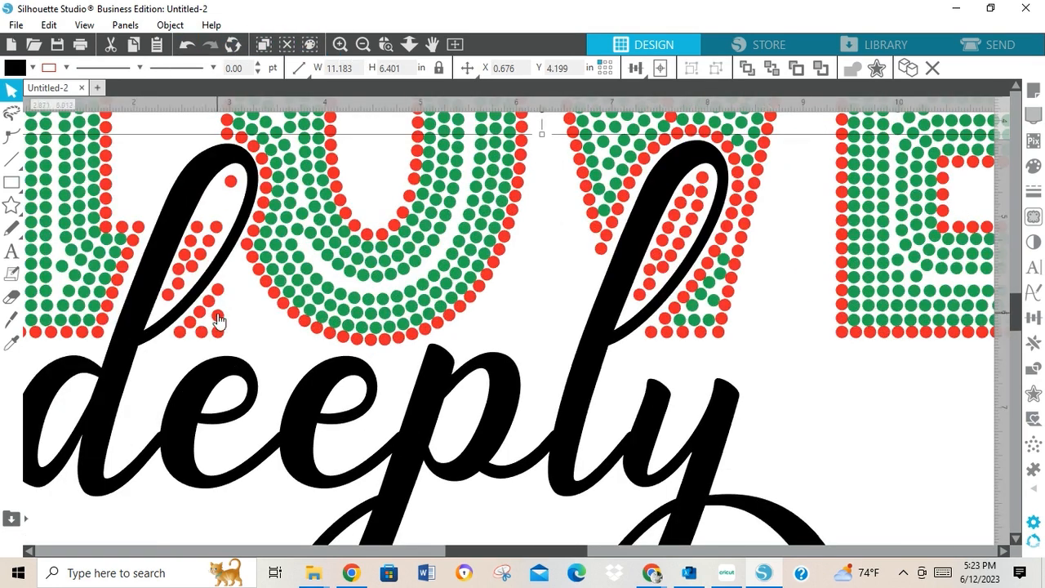
{"action": "left_click_drag", "start_coordinate": [481, 554], "coordinate": [435, 554]}
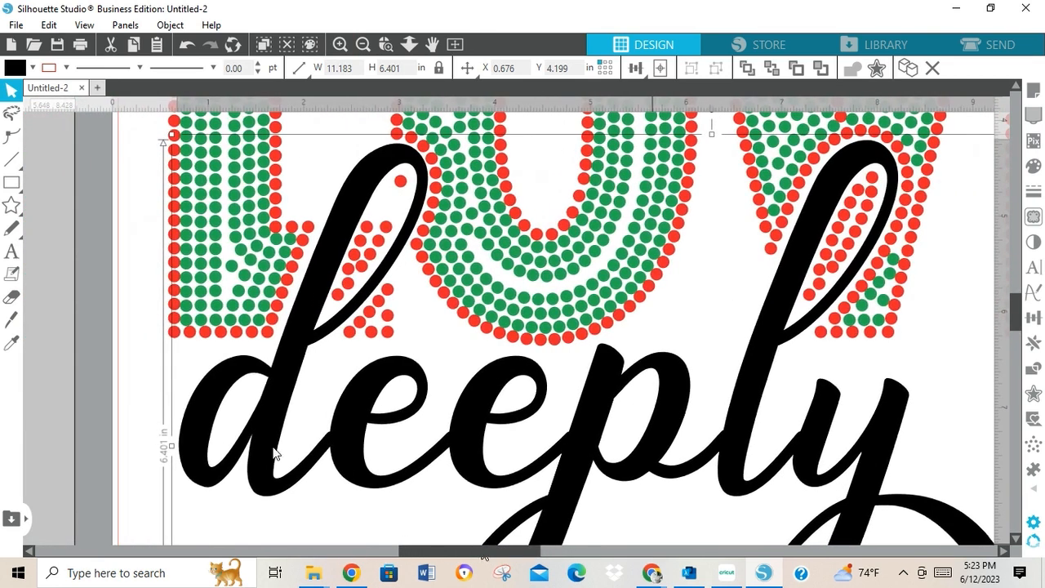
{"action": "left_click", "coordinate": [274, 322]}
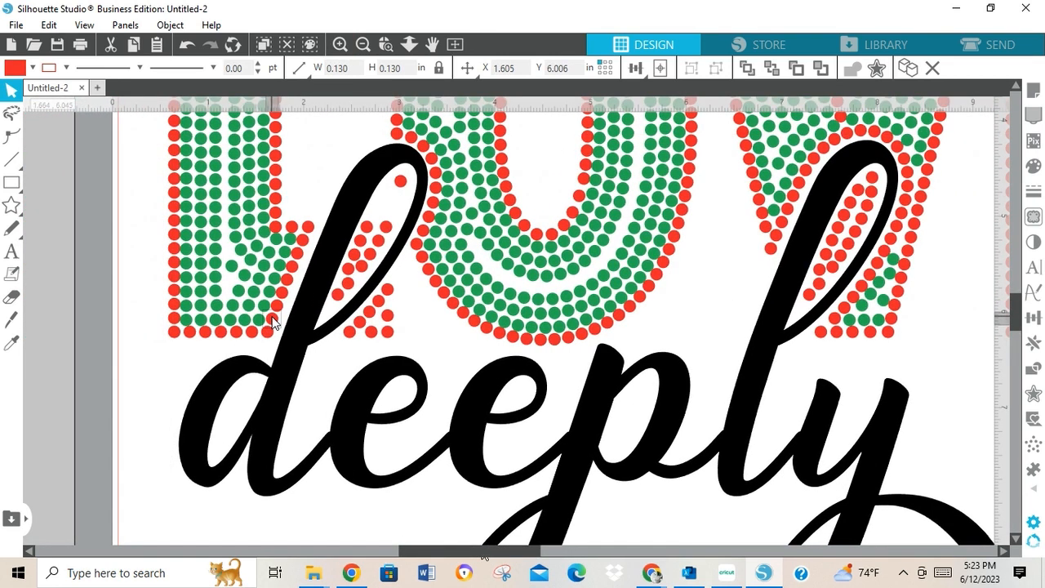
{"action": "left_click_drag", "start_coordinate": [275, 322], "coordinate": [306, 231]}
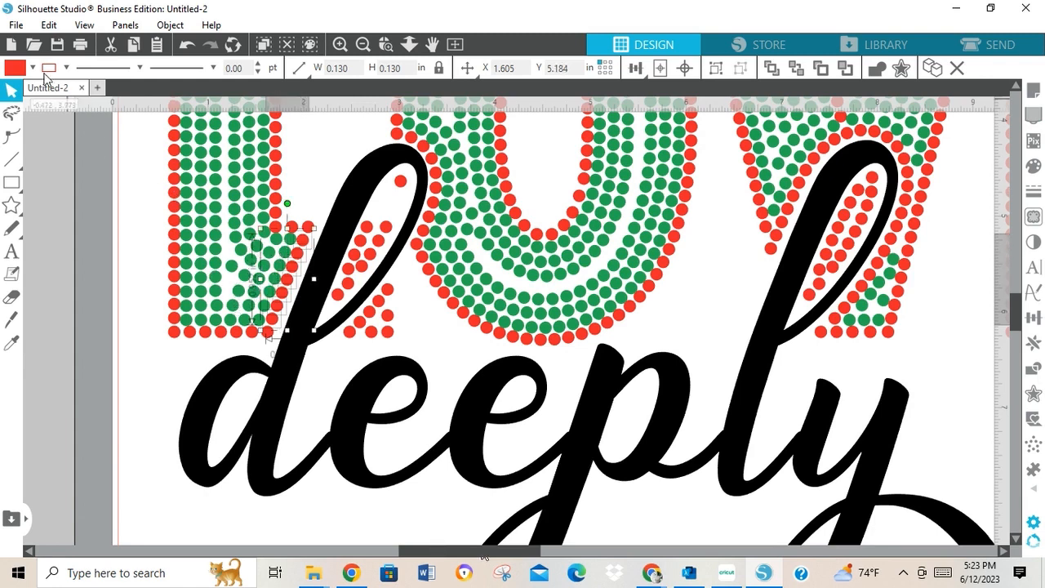
{"action": "left_click", "coordinate": [32, 69]}
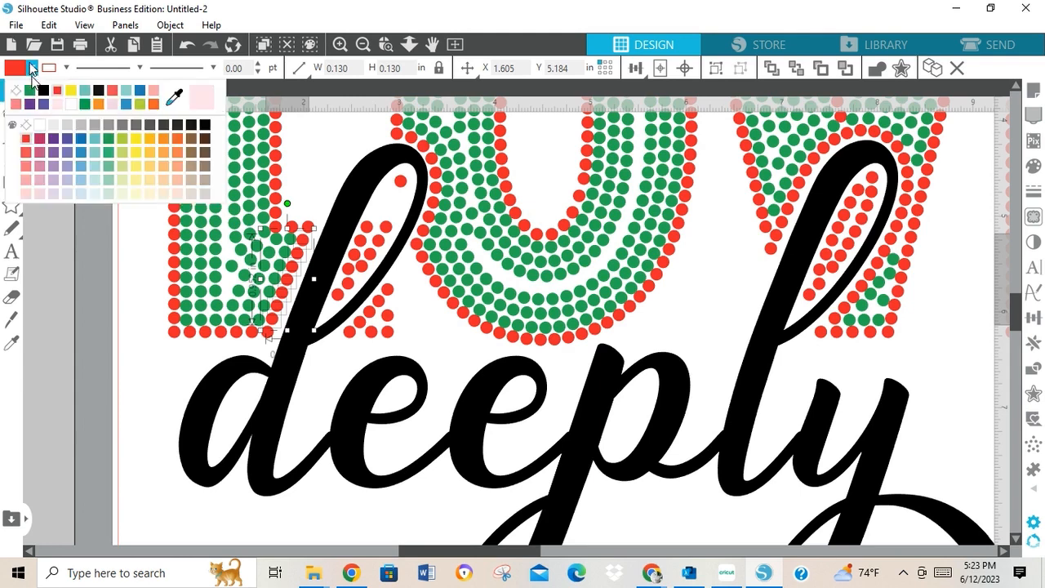
{"action": "left_click", "coordinate": [30, 92]}
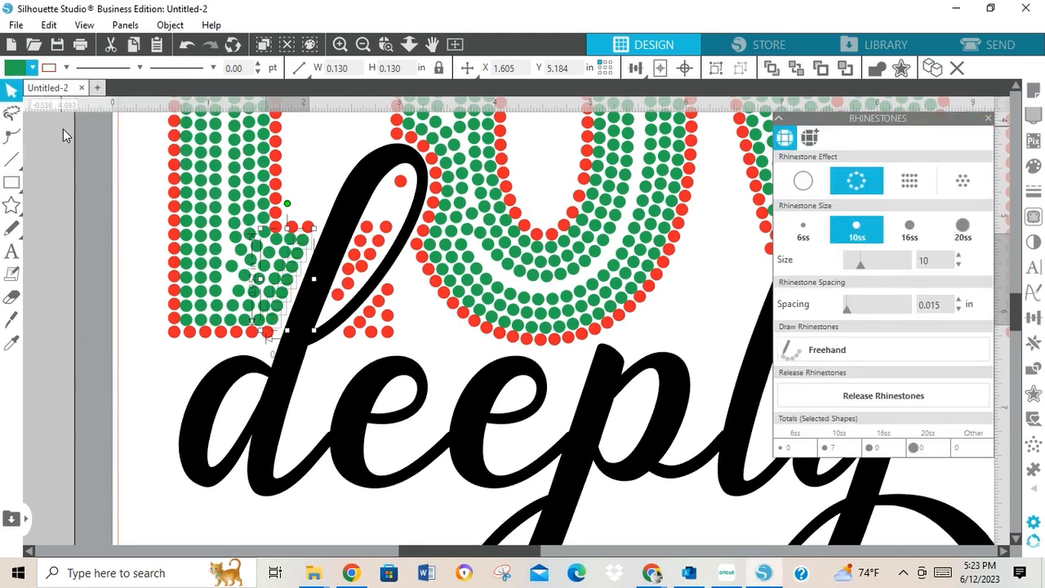
{"action": "key", "text": "Right"}
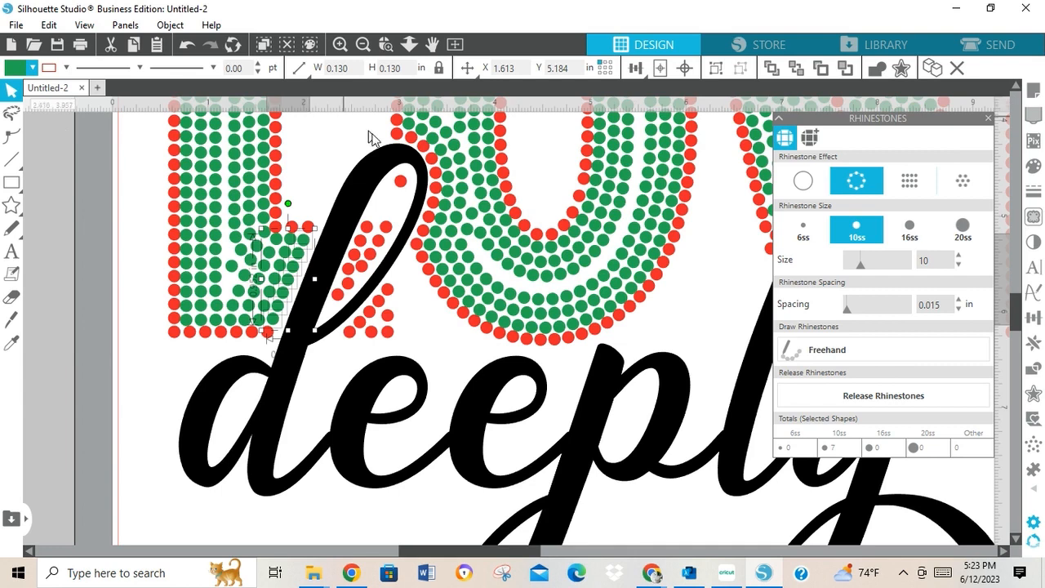
Fill the eight red rhinestones on the O's edge around the script d's loop with green and nudge them slightly left.
{"action": "left_click", "coordinate": [412, 138]}
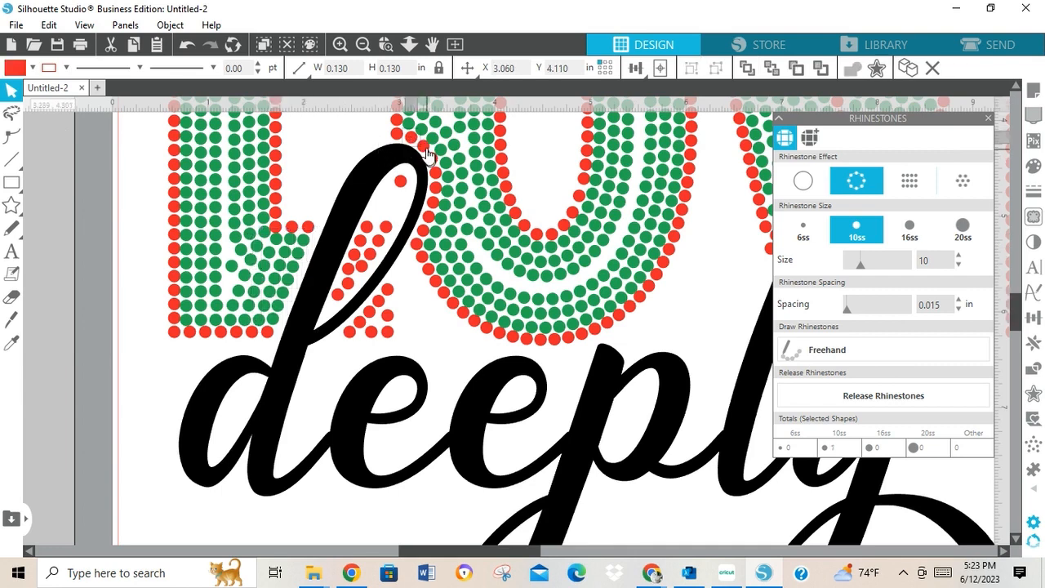
{"action": "left_click", "coordinate": [428, 157], "text": "shift"}
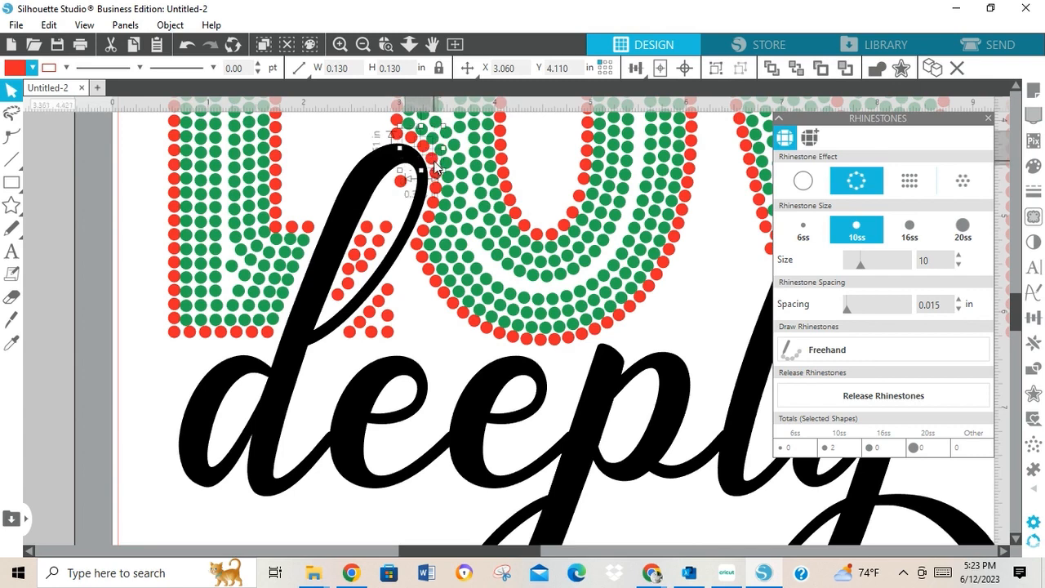
{"action": "left_click", "coordinate": [437, 178], "text": "shift"}
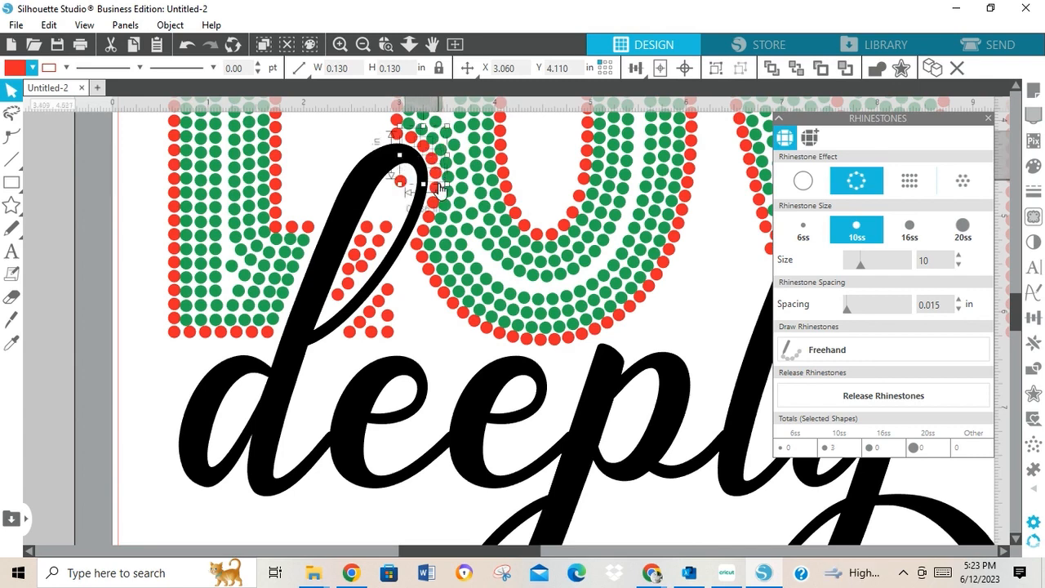
{"action": "left_click", "coordinate": [434, 199], "text": "shift"}
{"action": "left_click", "coordinate": [436, 209], "text": "shift"}
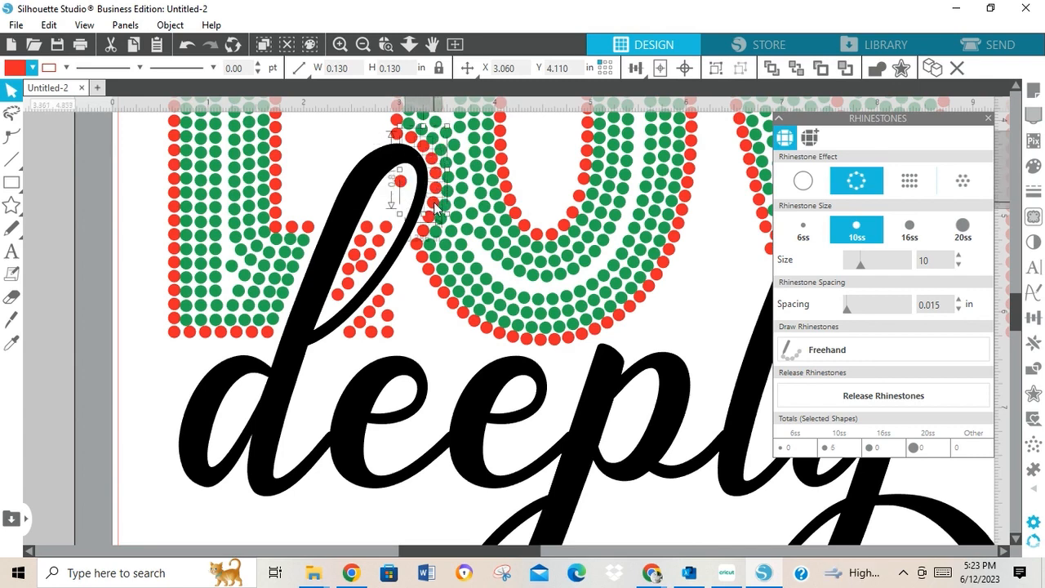
{"action": "left_click", "coordinate": [430, 219], "text": "shift"}
{"action": "left_click", "coordinate": [426, 230], "text": "shift"}
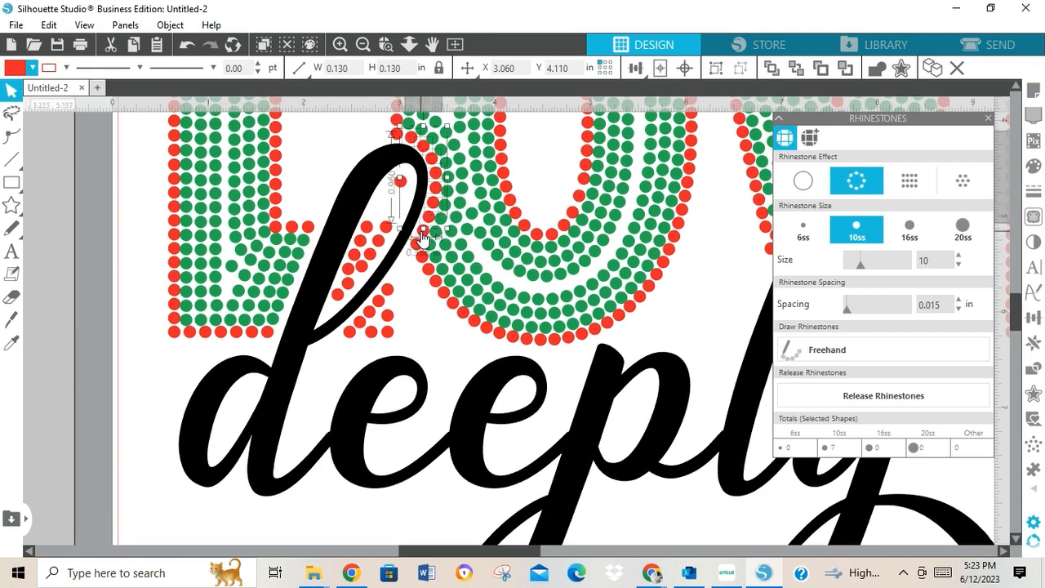
{"action": "left_click", "coordinate": [422, 238], "text": "shift"}
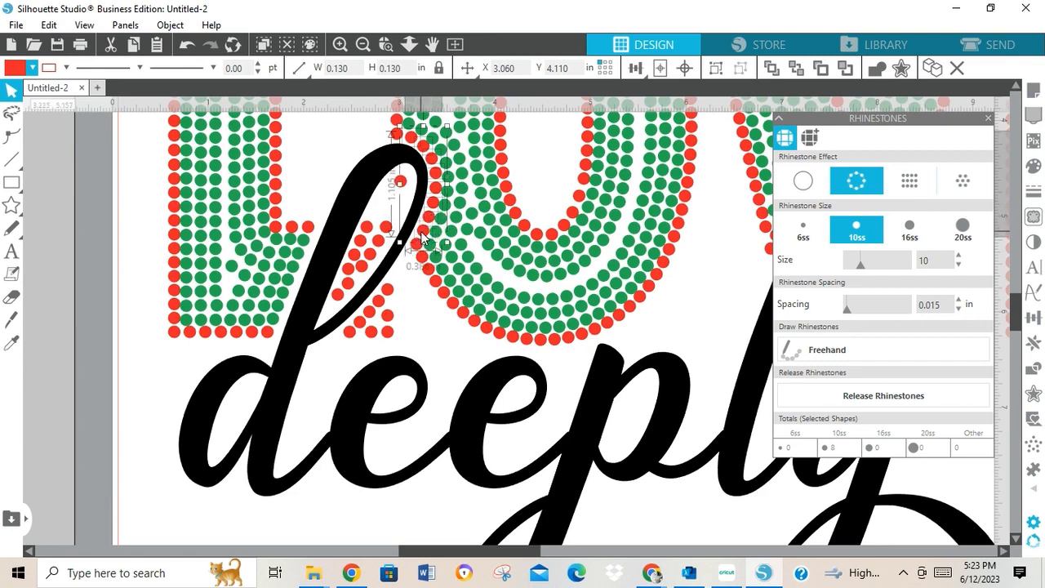
{"action": "left_click", "coordinate": [31, 67]}
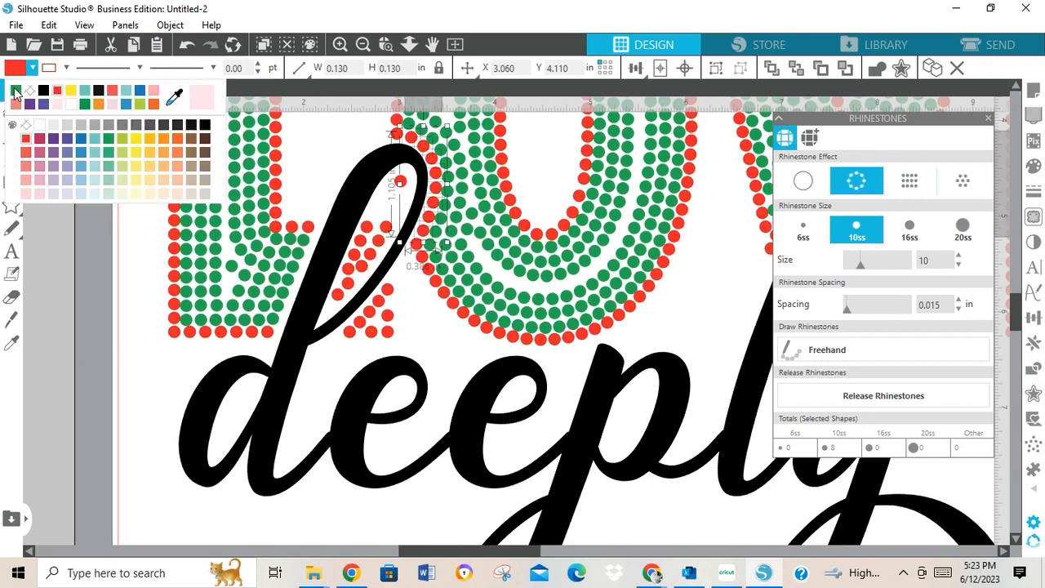
{"action": "left_click", "coordinate": [15, 91]}
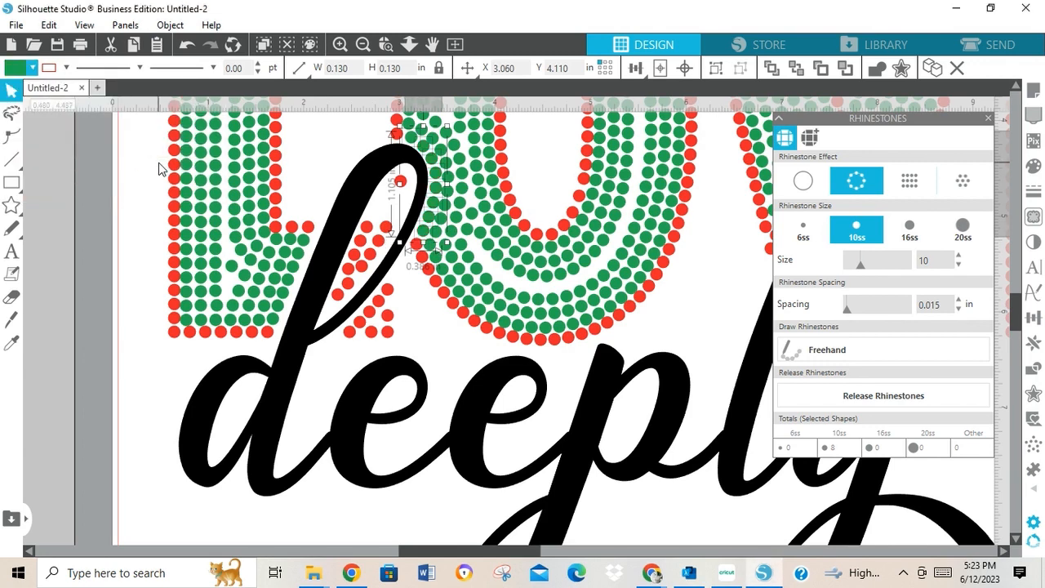
{"action": "key", "text": "Left"}
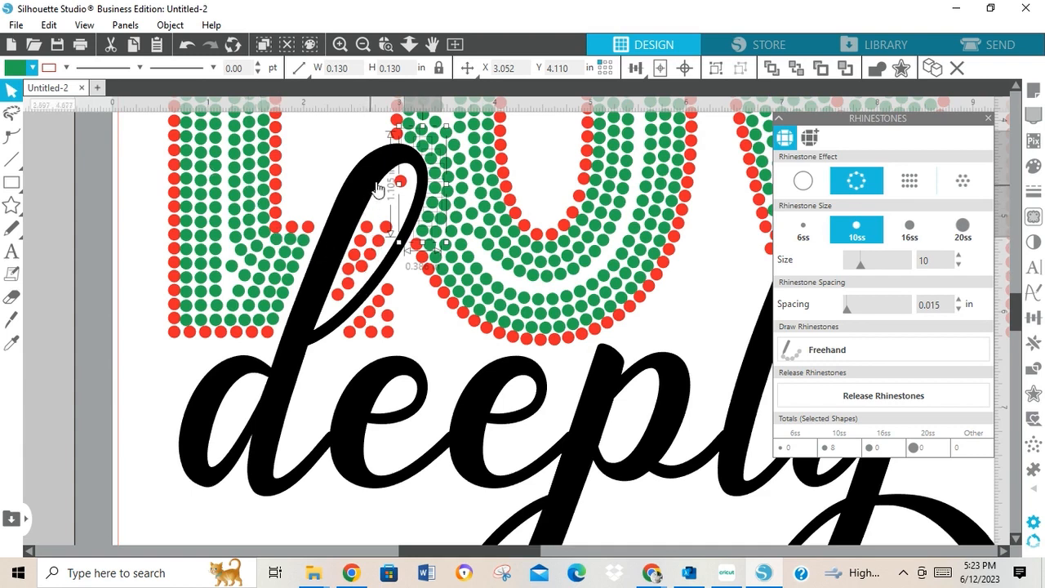
{"action": "left_click", "coordinate": [411, 321]}
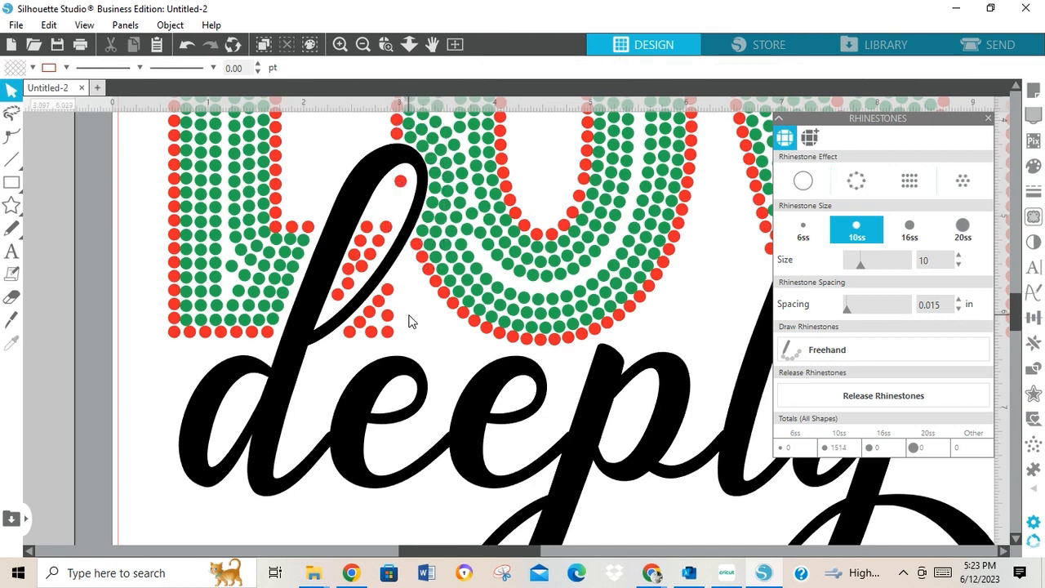
Delete the stray red rhinestone inside the top of the d's loop and fill the three diagonal red stones at the L's lower corner green.
{"action": "left_click", "coordinate": [402, 186]}
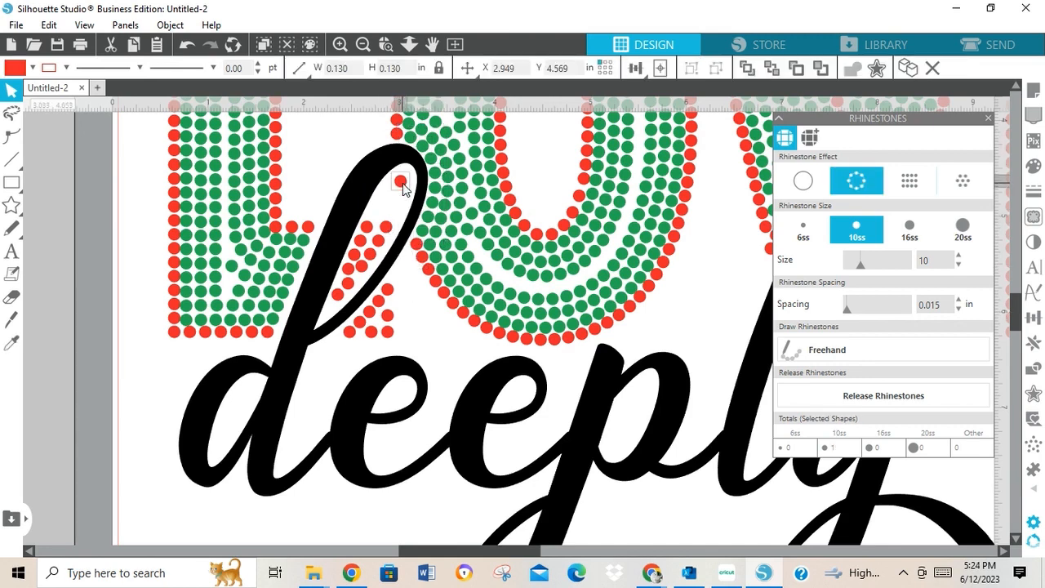
{"action": "key", "text": "Delete"}
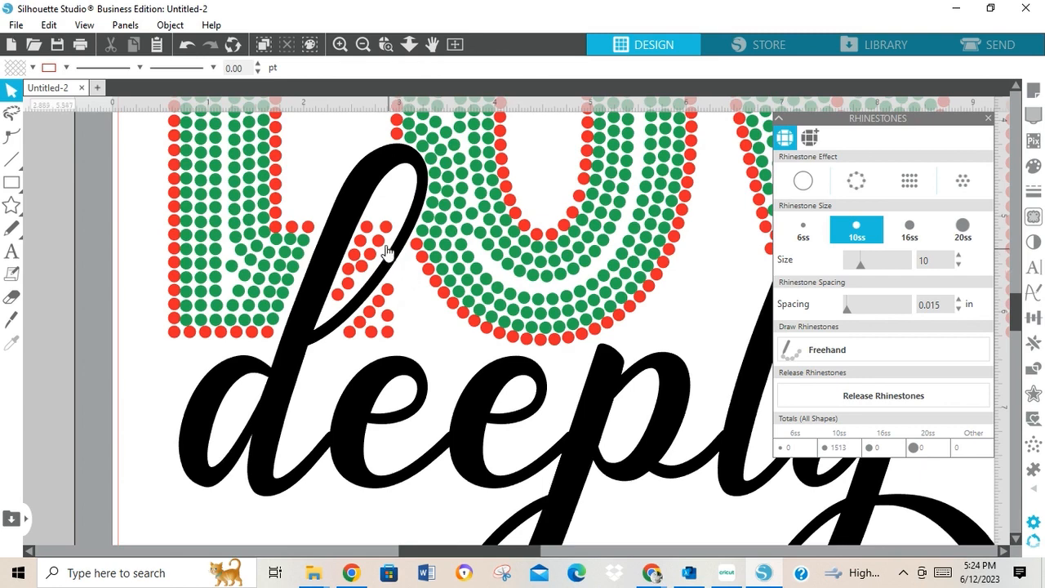
{"action": "left_click", "coordinate": [380, 306]}
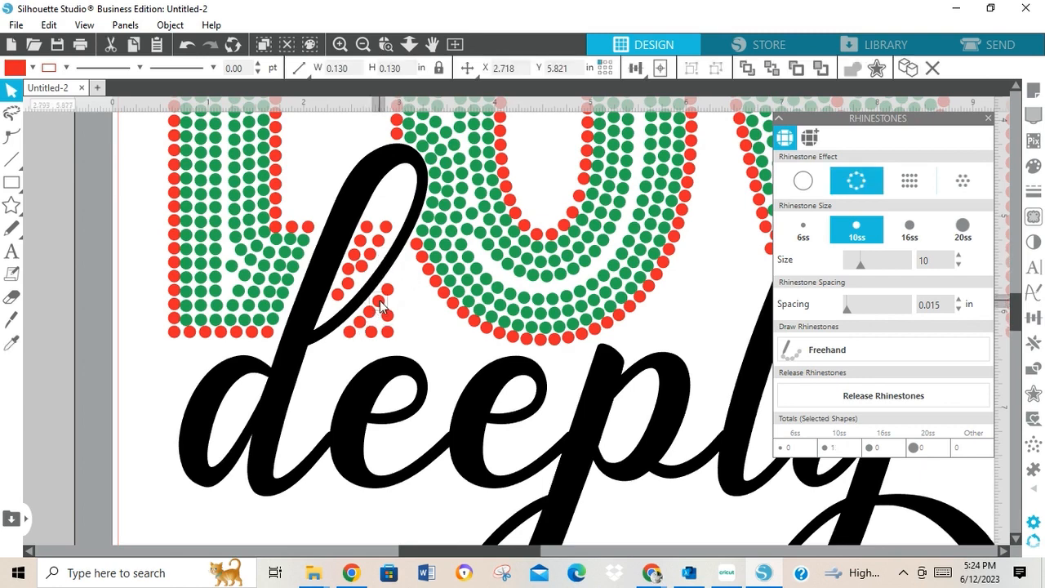
{"action": "left_click_drag", "start_coordinate": [379, 306], "coordinate": [353, 331]}
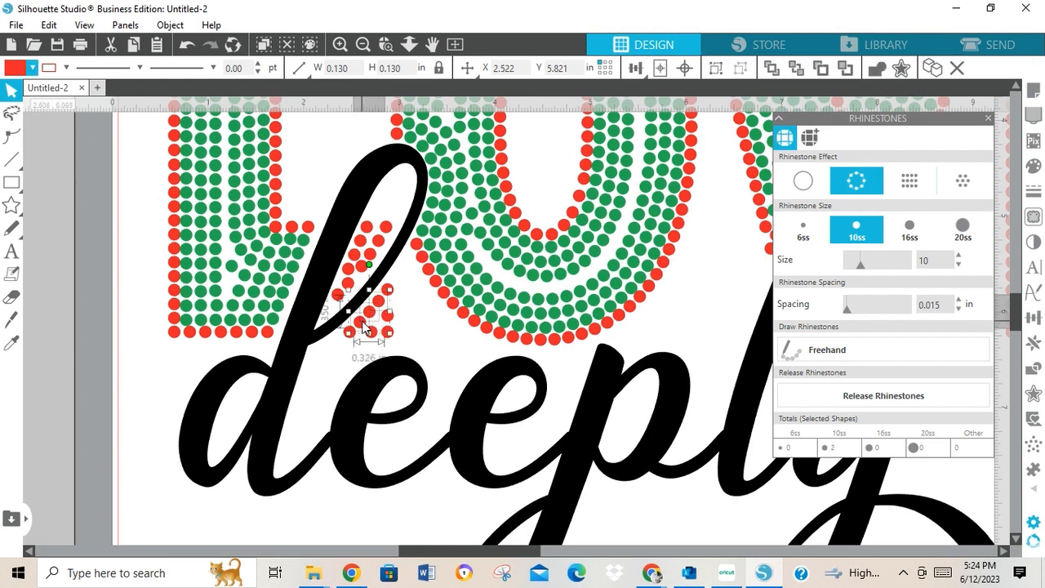
{"action": "left_click", "coordinate": [33, 68]}
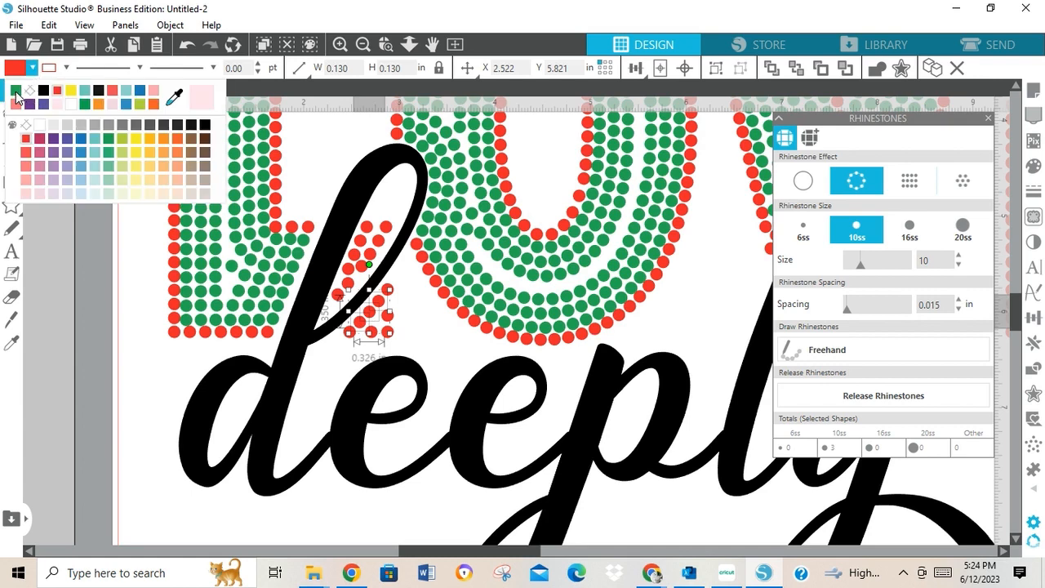
{"action": "left_click", "coordinate": [16, 92]}
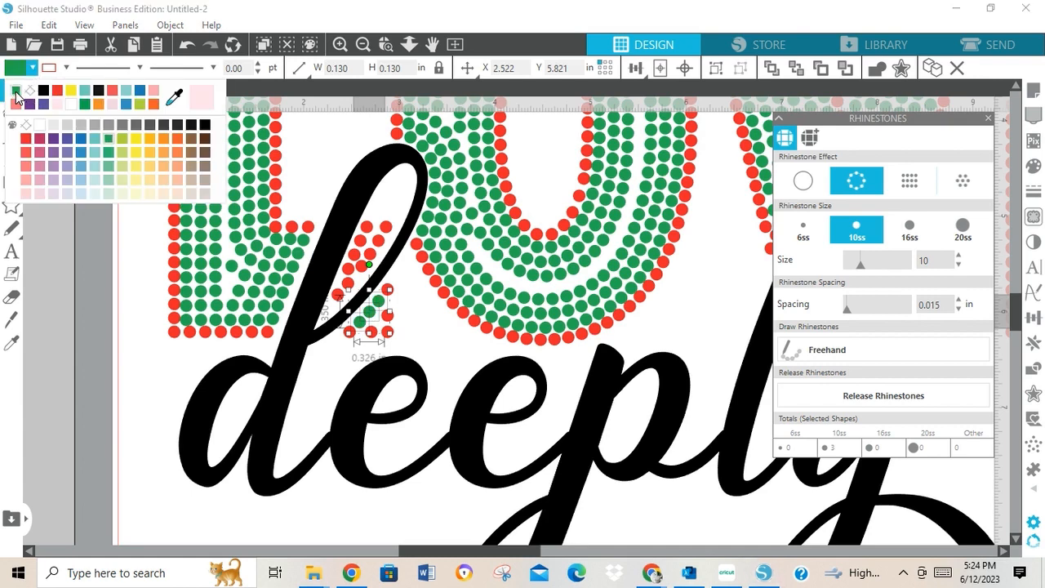
{"action": "left_click", "coordinate": [411, 330]}
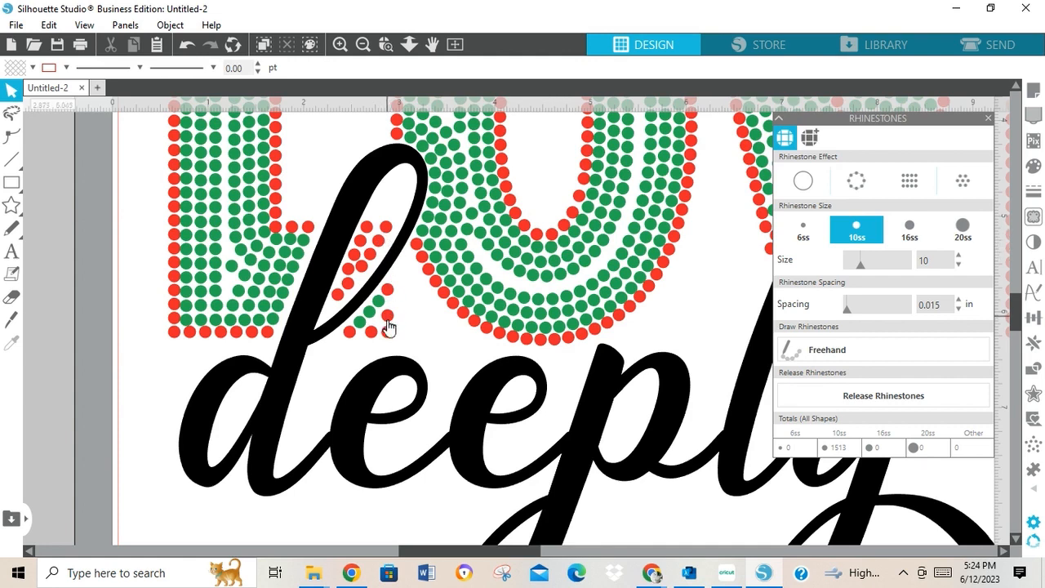
Fill the red L rhinestones inside the script d's loop with green, leaving the top edge stones red.
{"action": "left_click", "coordinate": [362, 242]}
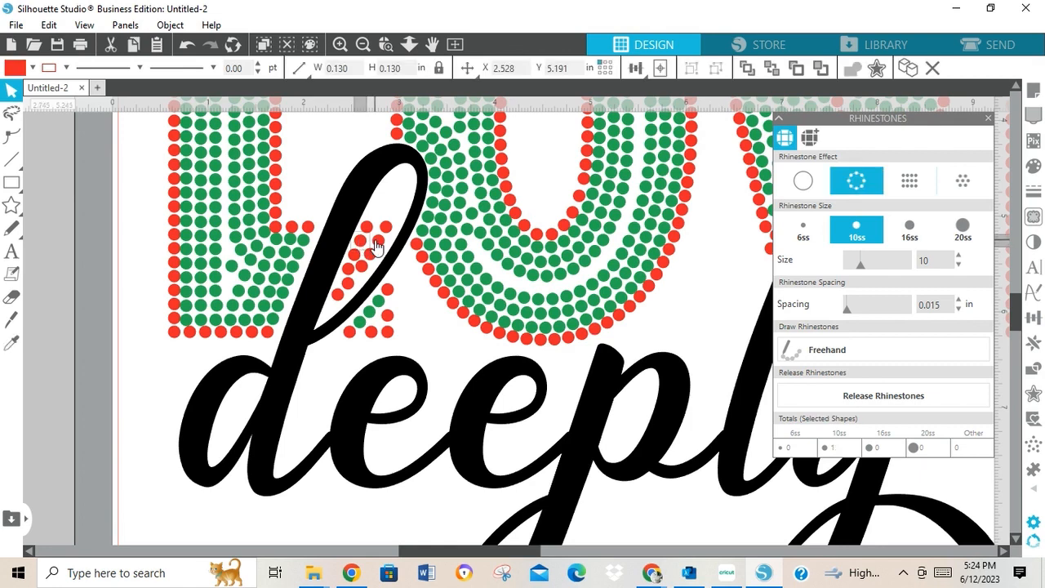
{"action": "left_click", "coordinate": [378, 242], "text": "shift"}
{"action": "left_click", "coordinate": [370, 255], "text": "shift"}
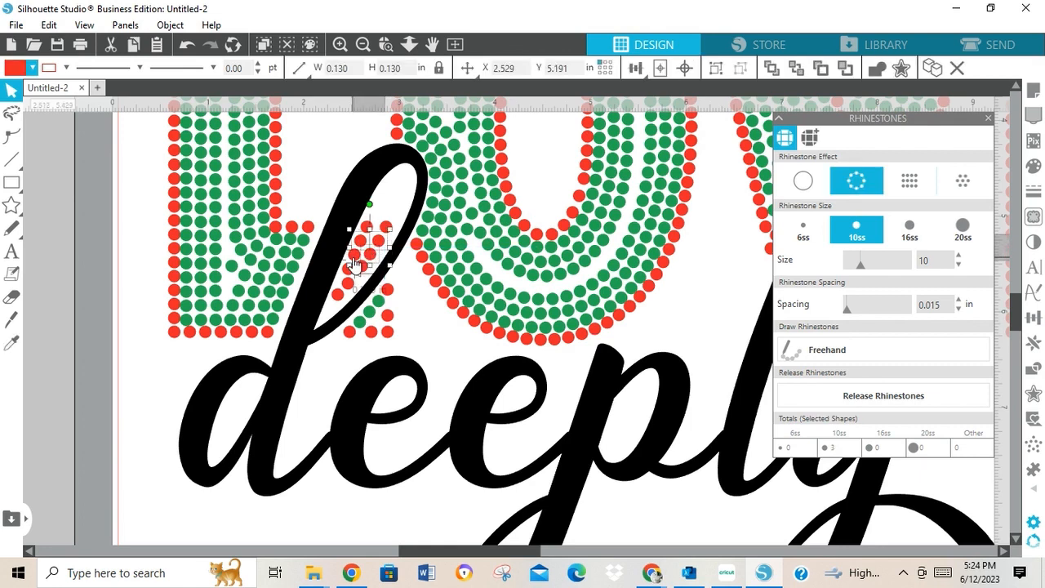
{"action": "left_click", "coordinate": [350, 266], "text": "shift"}
{"action": "left_click", "coordinate": [353, 280], "text": "shift"}
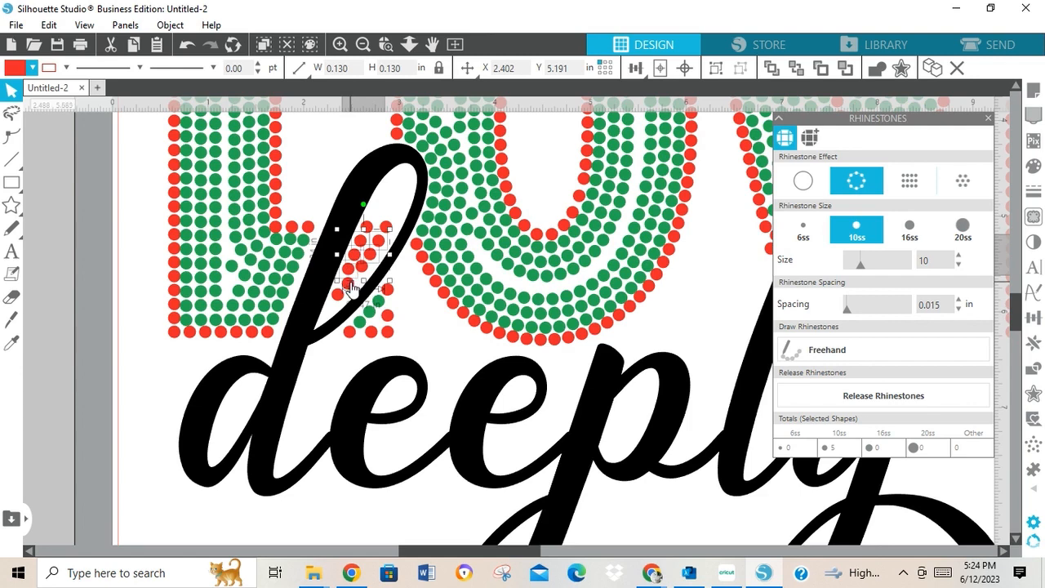
{"action": "left_click", "coordinate": [338, 295], "text": "shift"}
{"action": "left_click", "coordinate": [362, 270], "text": "shift"}
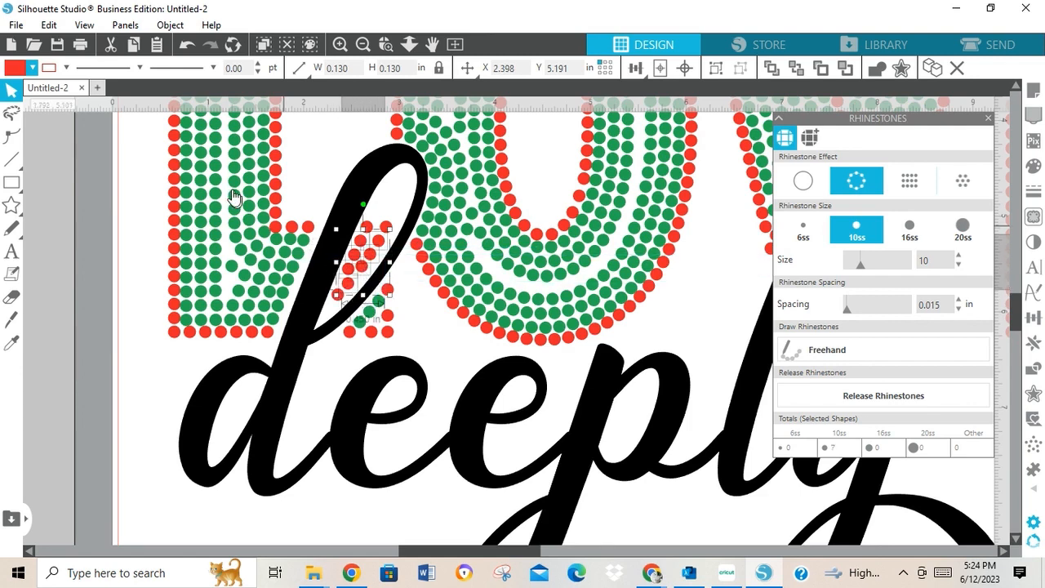
{"action": "left_click", "coordinate": [32, 68]}
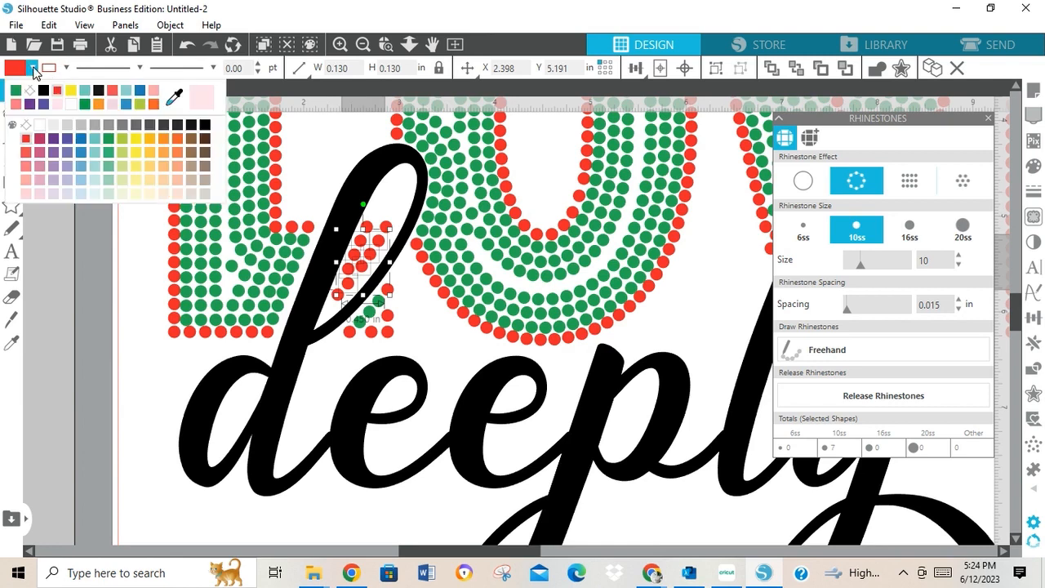
{"action": "left_click", "coordinate": [15, 91]}
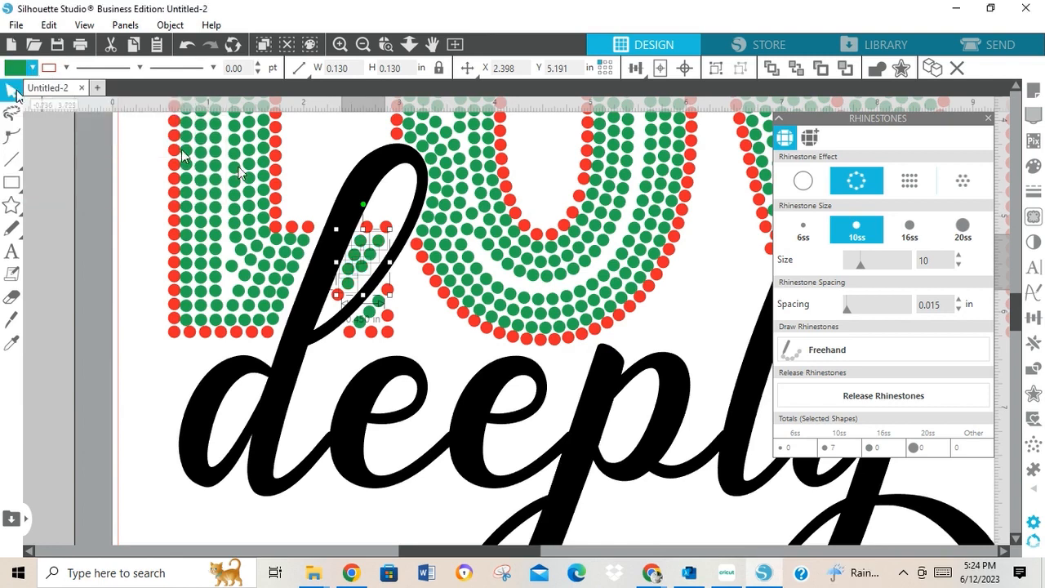
Fill the remaining red rhinestone at the lower tip inside the script d's loop with green.
{"action": "left_click", "coordinate": [362, 45]}
{"action": "left_click", "coordinate": [362, 45]}
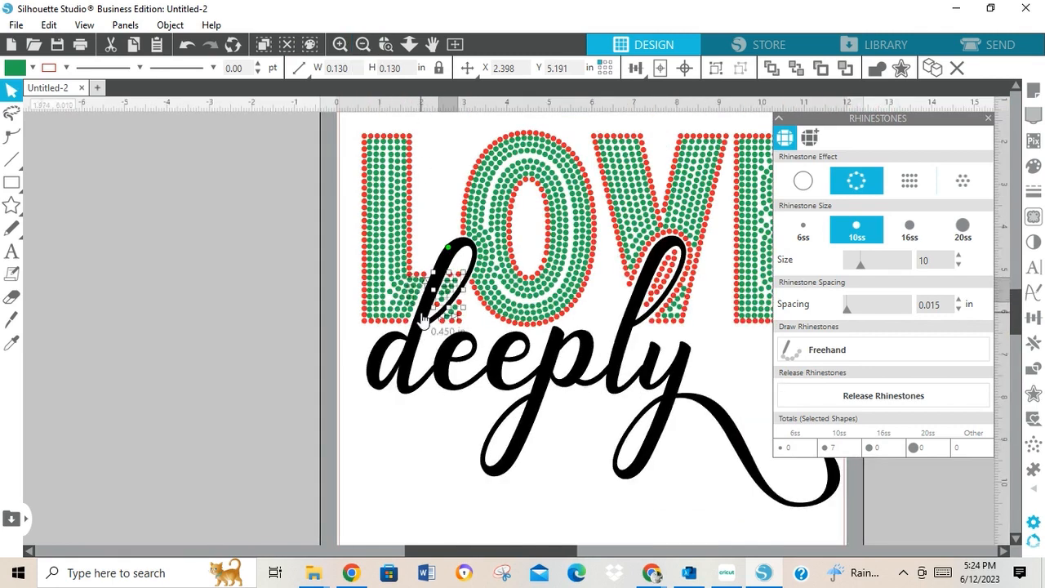
{"action": "left_click", "coordinate": [451, 416]}
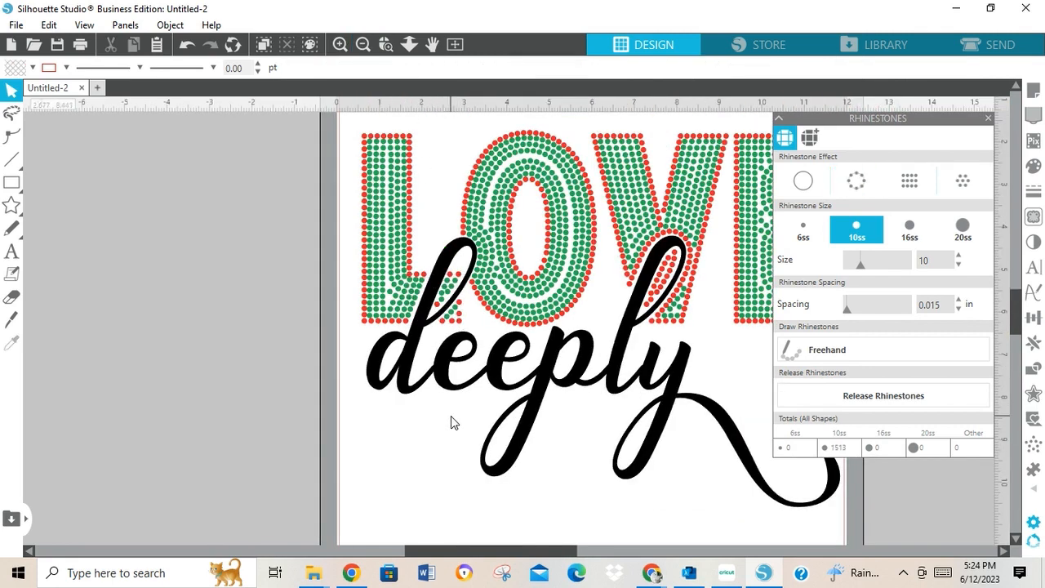
{"action": "left_click", "coordinate": [442, 311]}
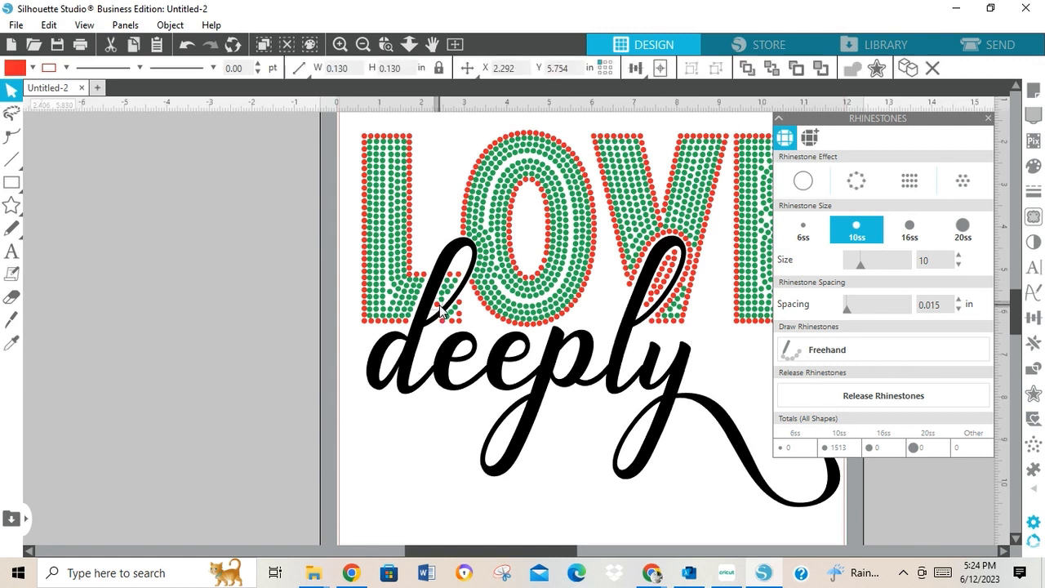
{"action": "left_click", "coordinate": [31, 68]}
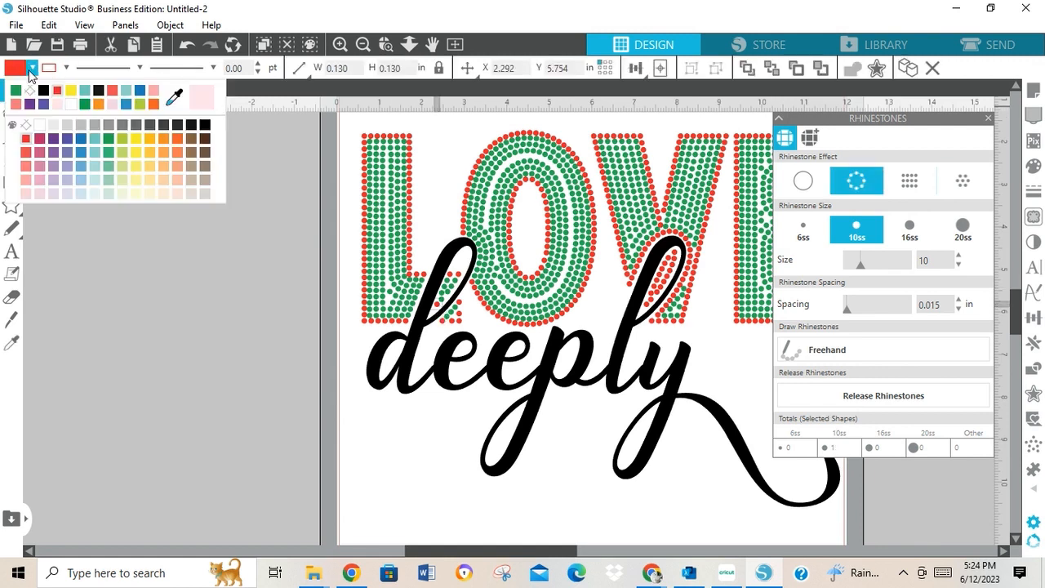
{"action": "left_click", "coordinate": [15, 91]}
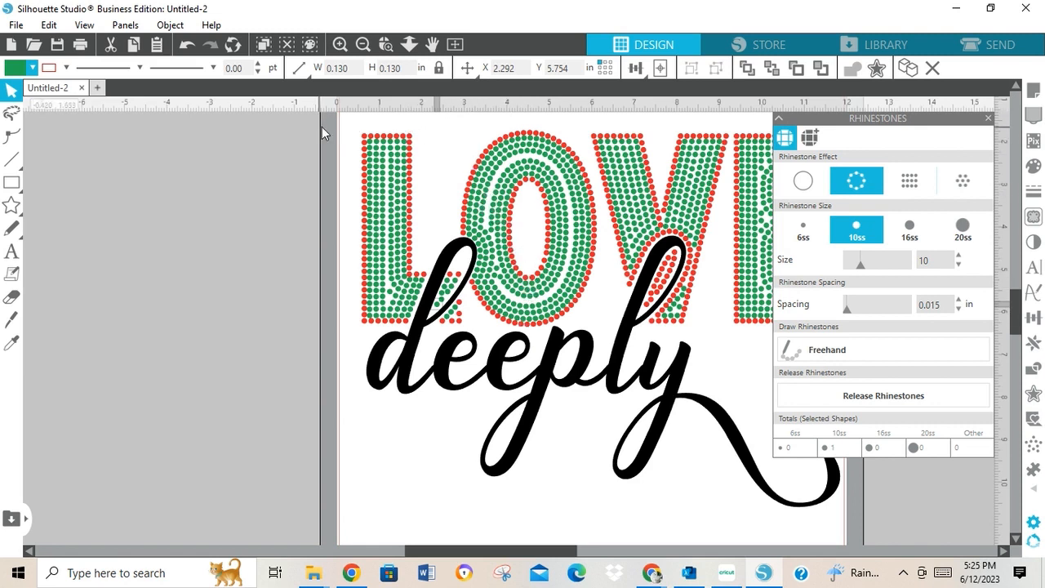
Copy a block of red and green rhinestones from the top of the L and place the copy off the page beside the design.
{"action": "left_click_drag", "start_coordinate": [400, 156], "coordinate": [398, 195]}
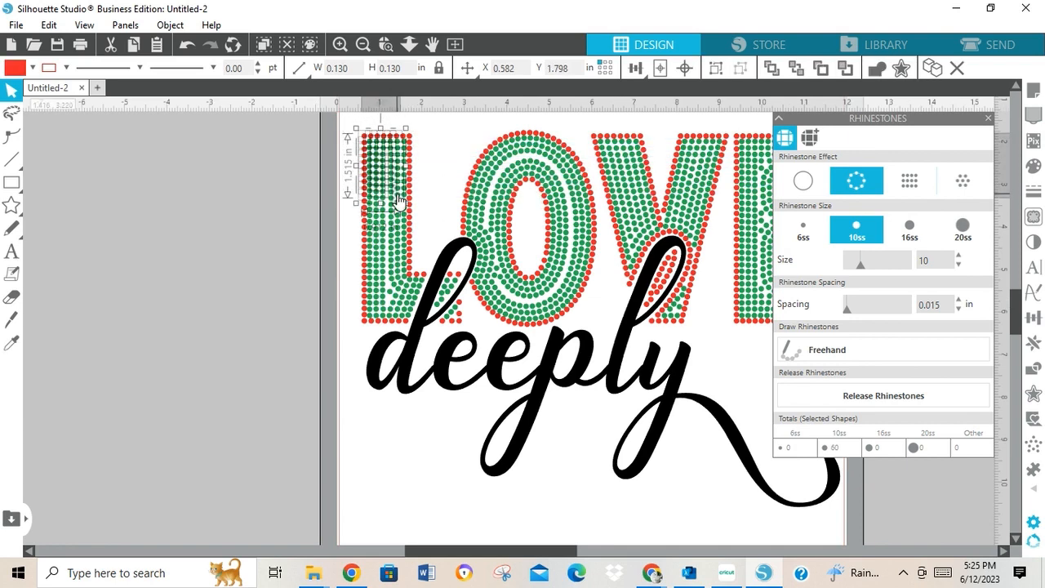
{"action": "key", "text": "i"}
{"action": "key", "text": "i"}
{"action": "key", "text": "i"}
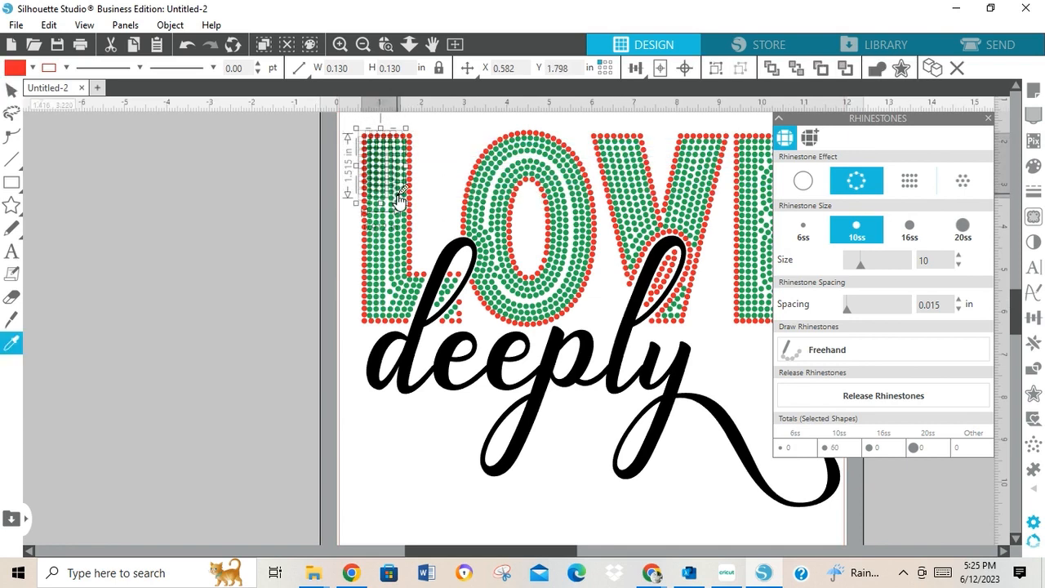
{"action": "key", "text": "i"}
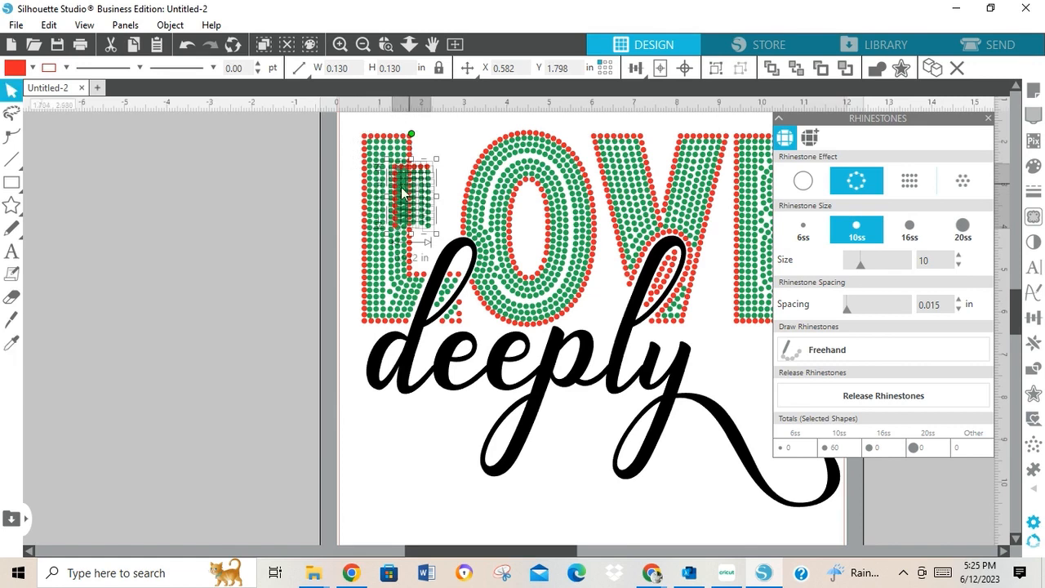
{"action": "left_click_drag", "start_coordinate": [407, 192], "coordinate": [226, 205]}
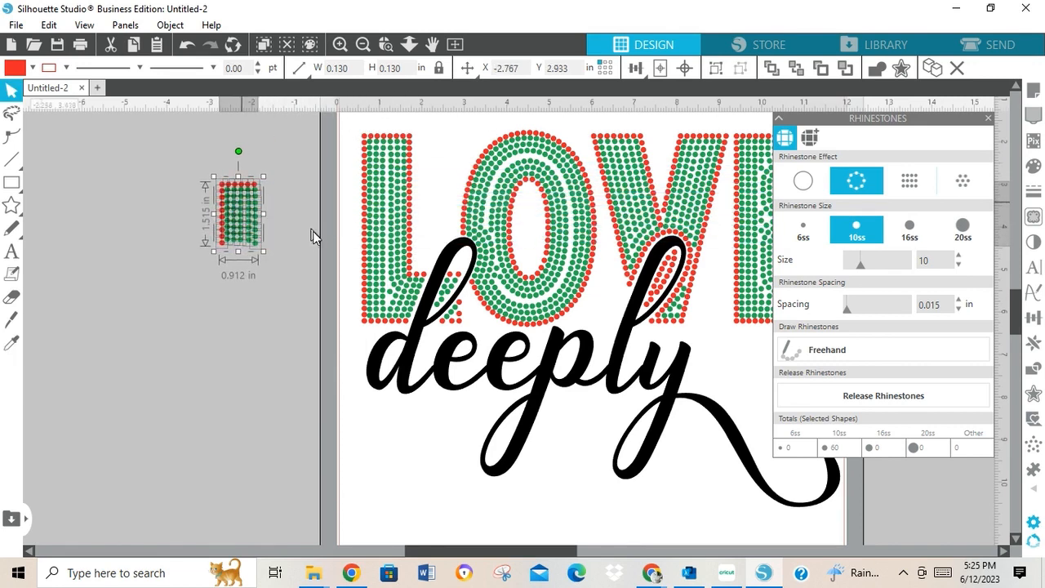
{"action": "left_click", "coordinate": [288, 268]}
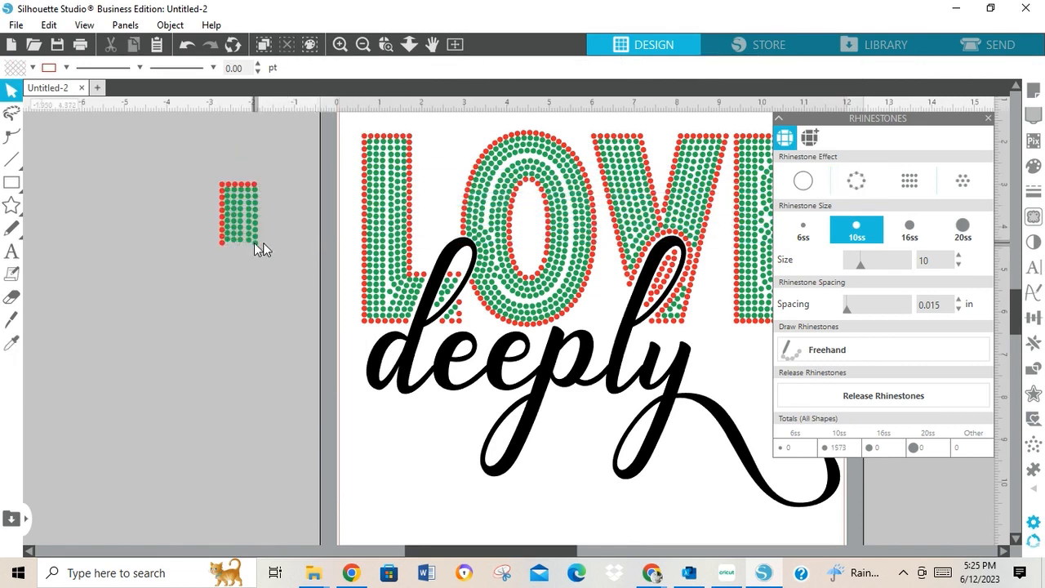
{"action": "left_click", "coordinate": [496, 284]}
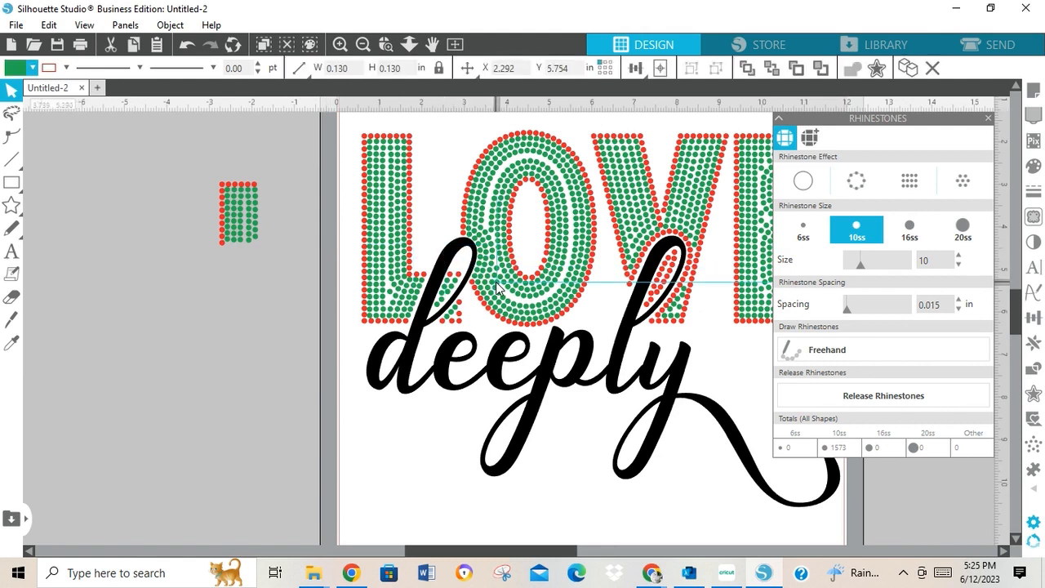
{"action": "left_click", "coordinate": [438, 247]}
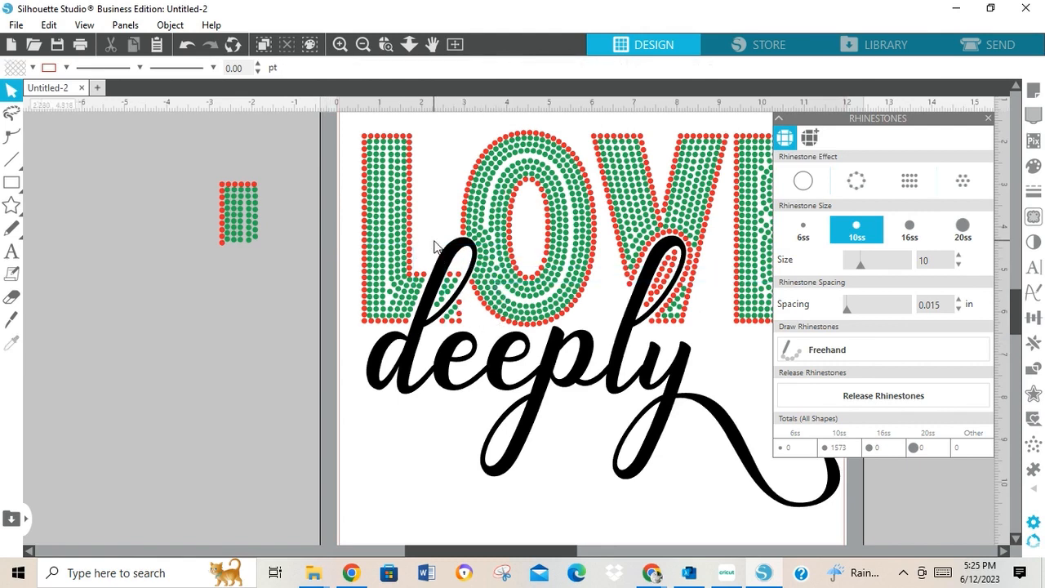
{"action": "left_click", "coordinate": [340, 44]}
{"action": "left_click", "coordinate": [340, 44]}
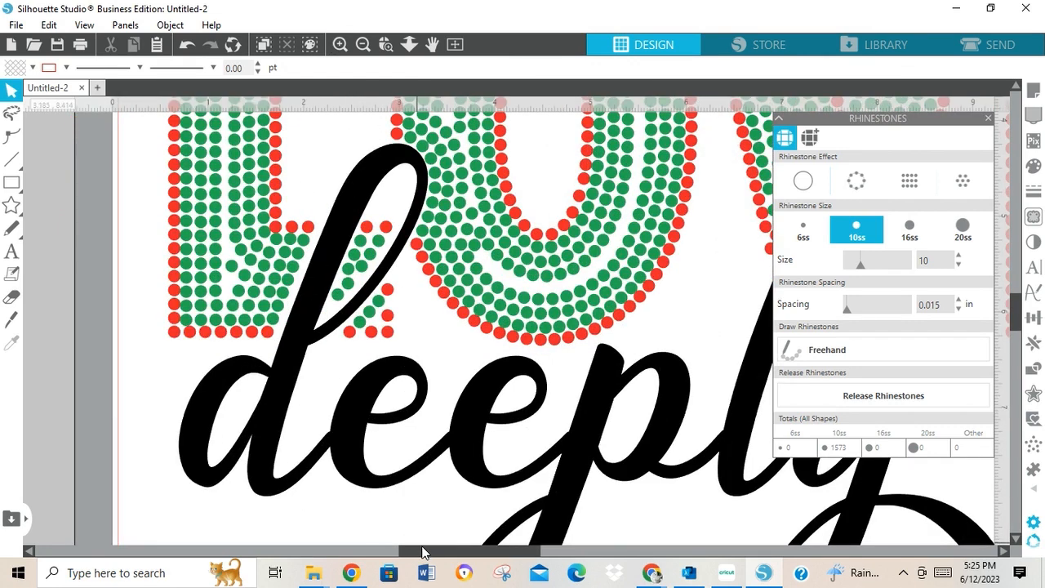
{"action": "left_click_drag", "start_coordinate": [424, 555], "coordinate": [404, 556]}
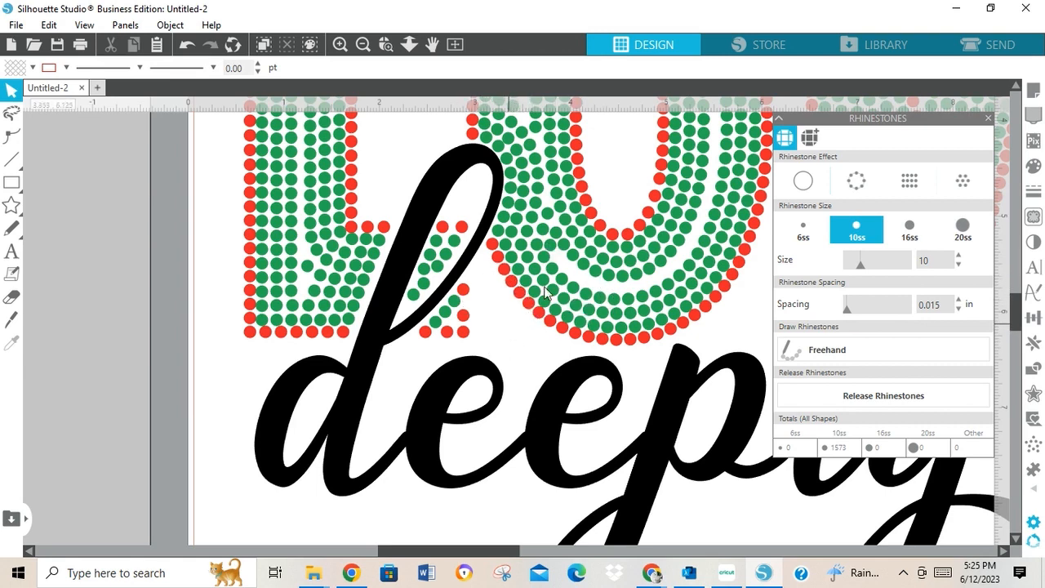
{"action": "left_click", "coordinate": [653, 574]}
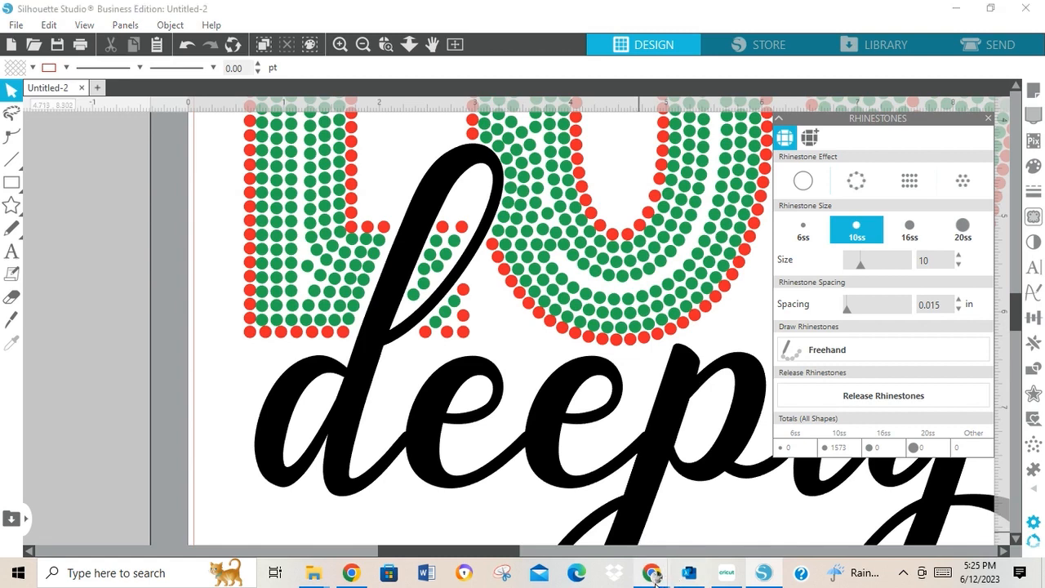
{"action": "left_click", "coordinate": [614, 518]}
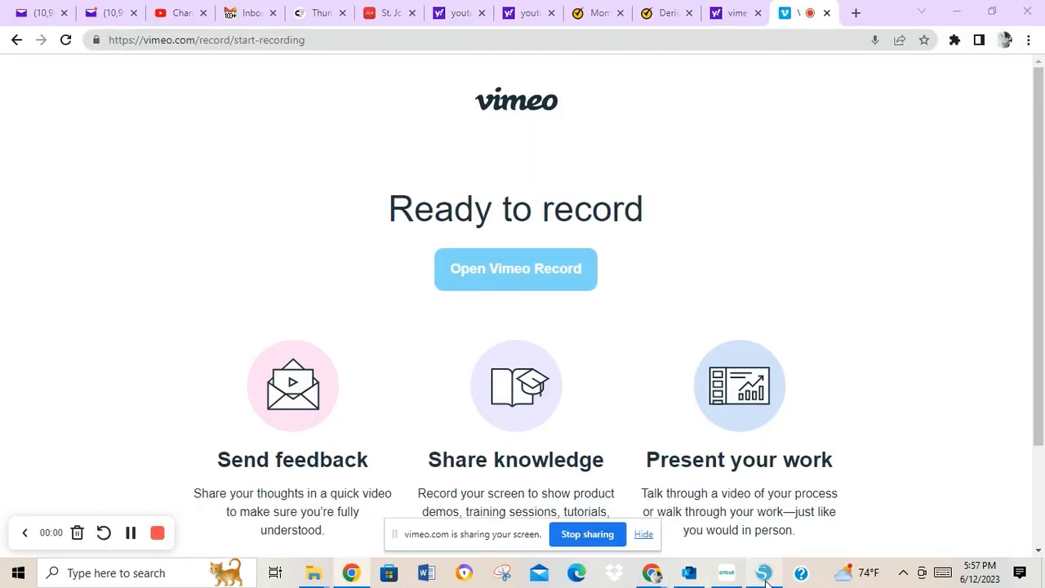
{"action": "left_click", "coordinate": [765, 574]}
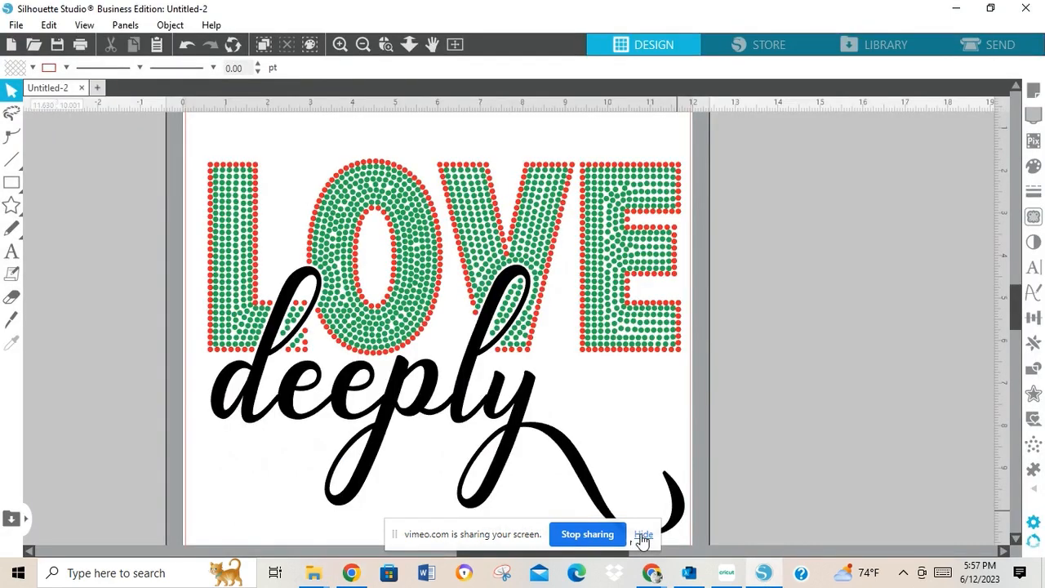
{"action": "left_click", "coordinate": [644, 536]}
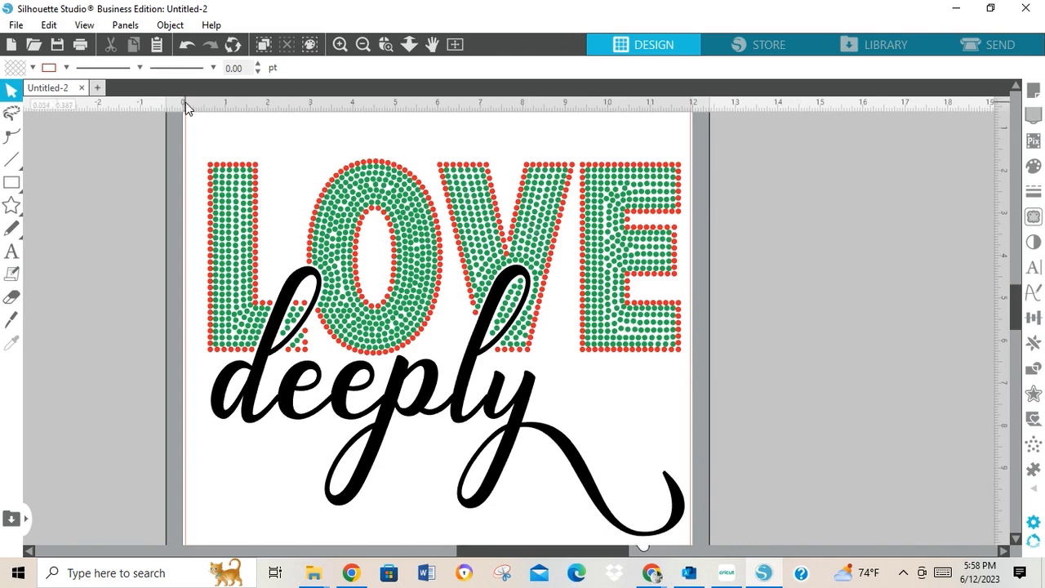
Select all red rhinestones in the design by their fill color, RGB (237,37,43).
{"action": "left_click", "coordinate": [48, 27]}
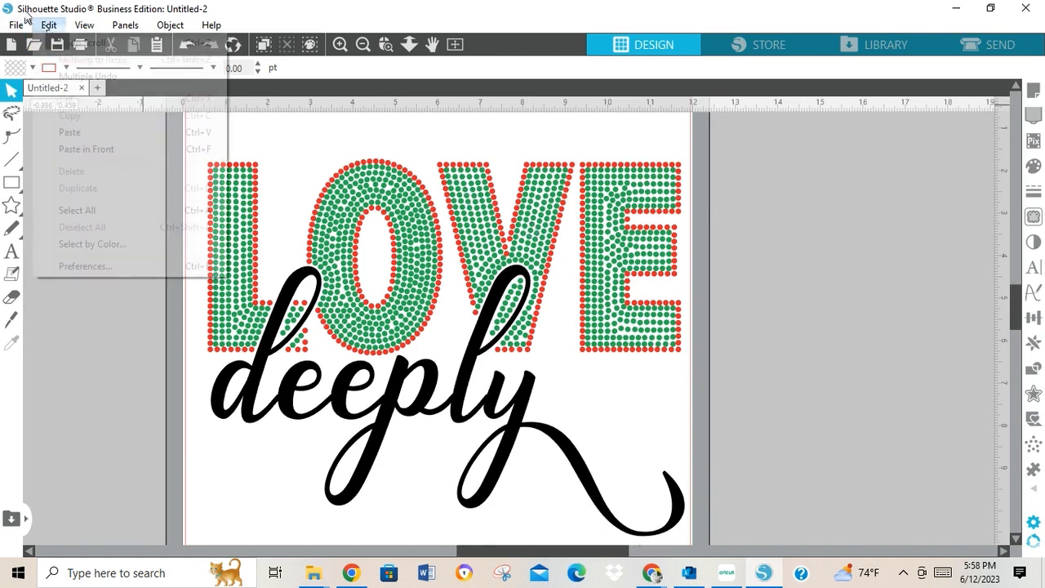
{"action": "left_click", "coordinate": [92, 245]}
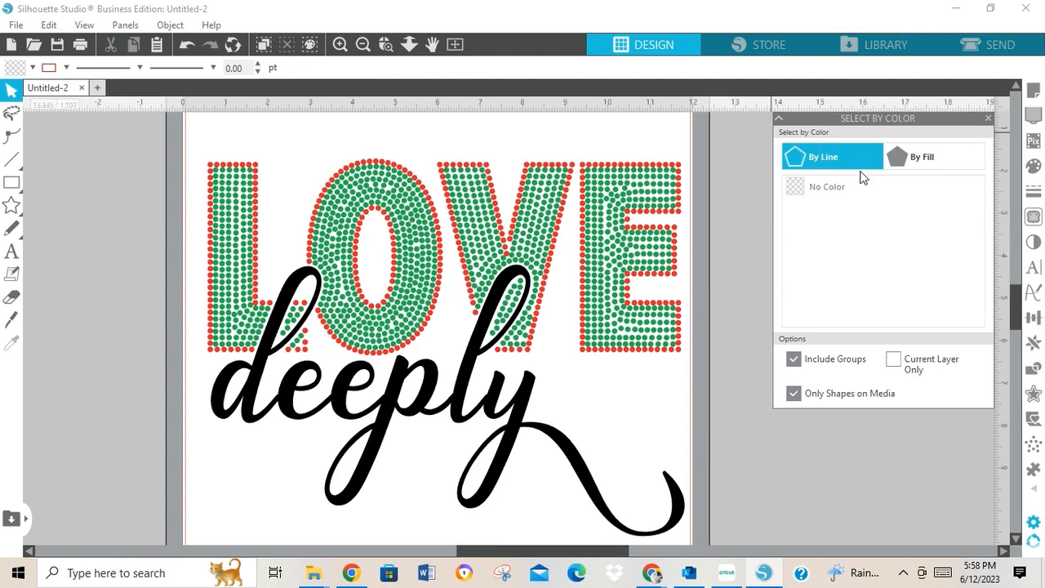
{"action": "left_click", "coordinate": [911, 152]}
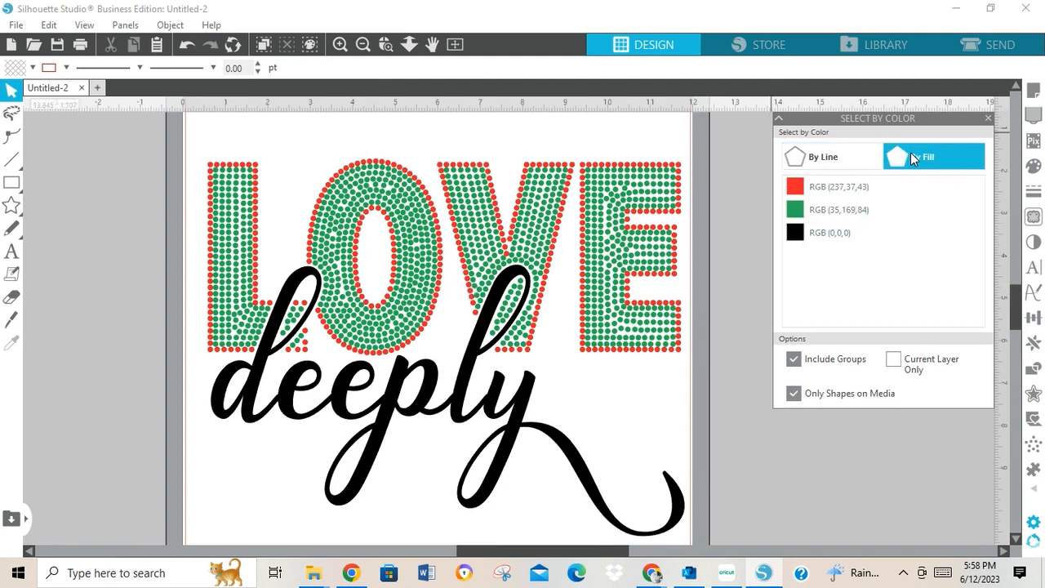
{"action": "left_click", "coordinate": [824, 190]}
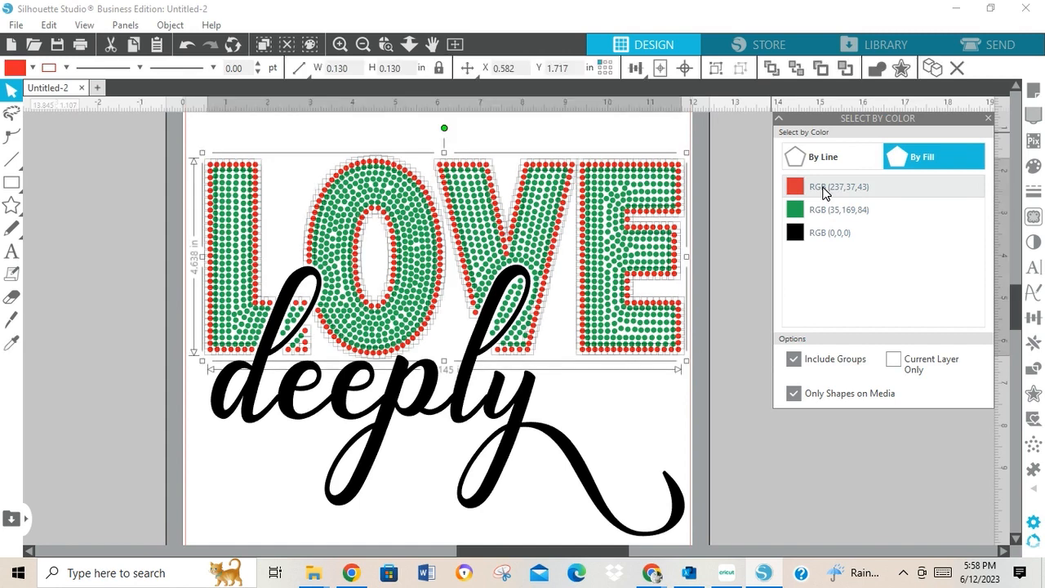
Group the selected red edge rhinestones of LOVE and make them into a compound path.
{"action": "left_click", "coordinate": [173, 25]}
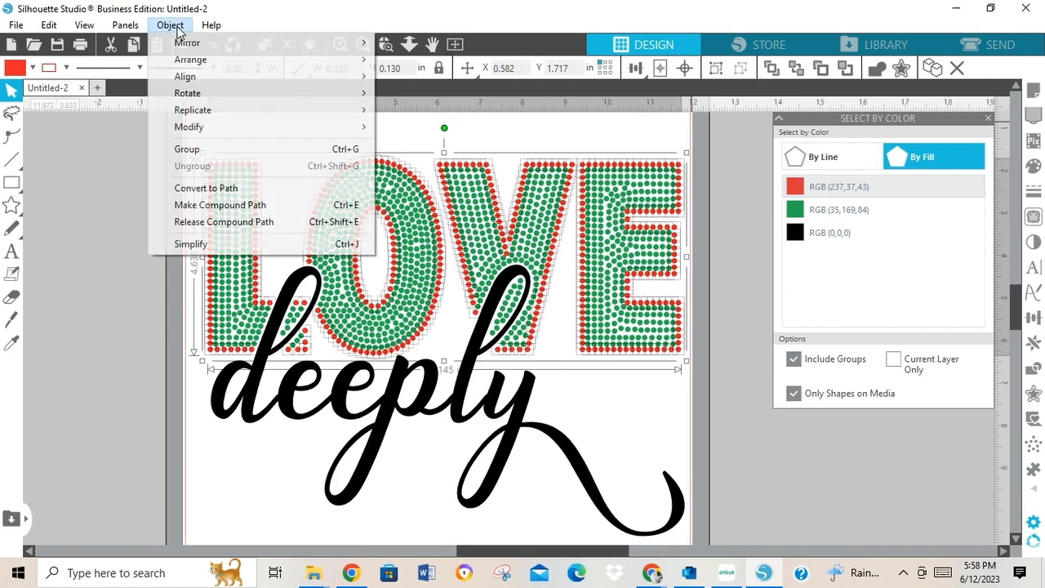
{"action": "left_click", "coordinate": [198, 154]}
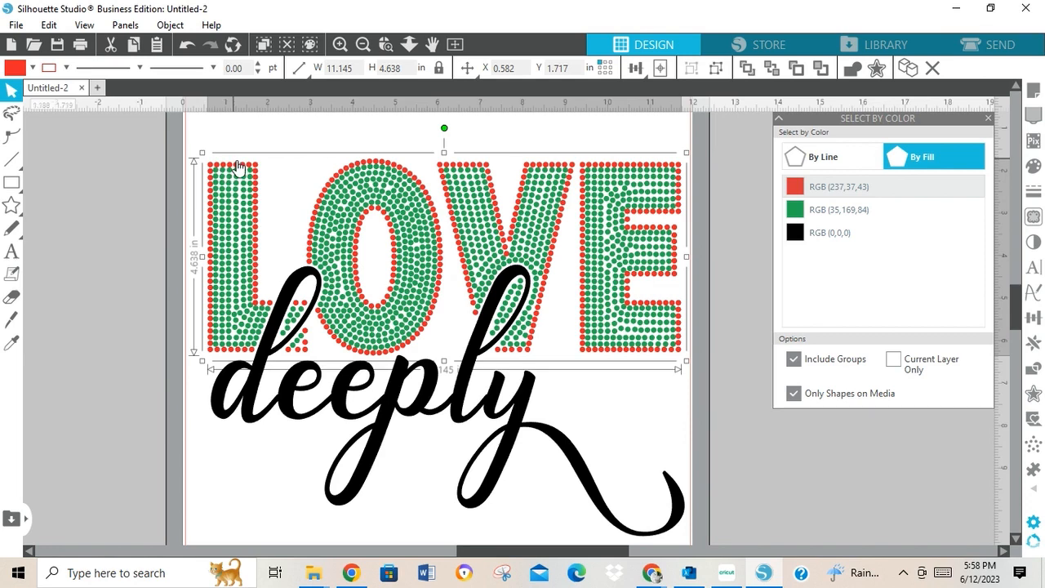
{"action": "left_click", "coordinate": [158, 25]}
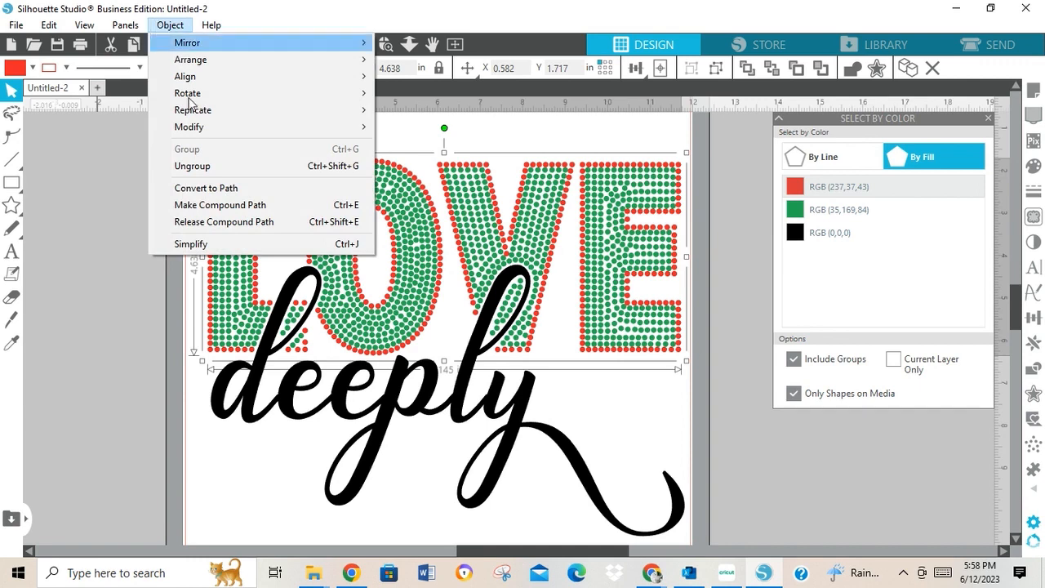
{"action": "left_click", "coordinate": [249, 205]}
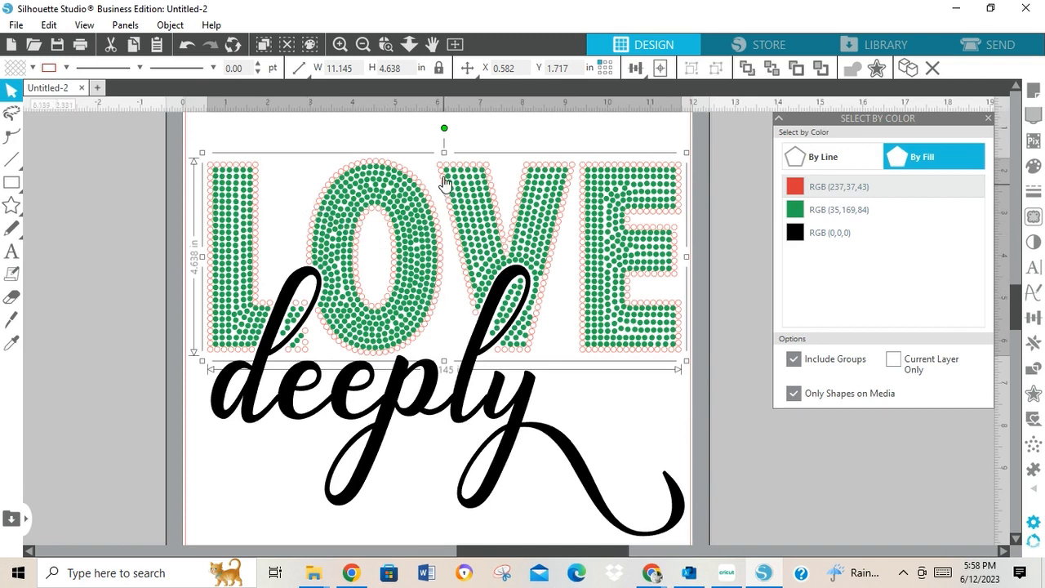
Fill the compound path of LOVE's edge rhinestones with red and set its line color to none.
{"action": "left_click", "coordinate": [340, 46]}
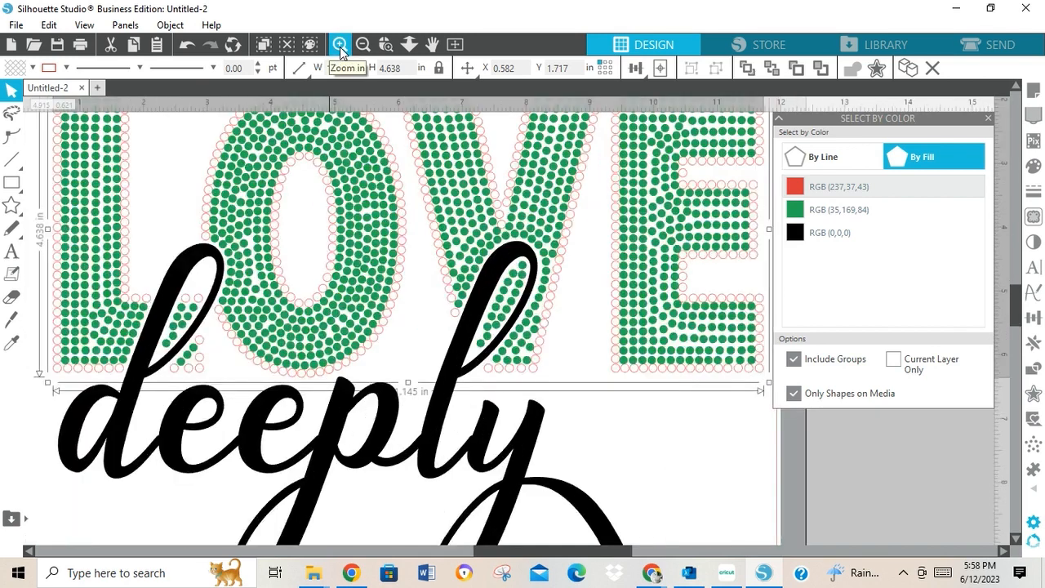
{"action": "left_click", "coordinate": [340, 46]}
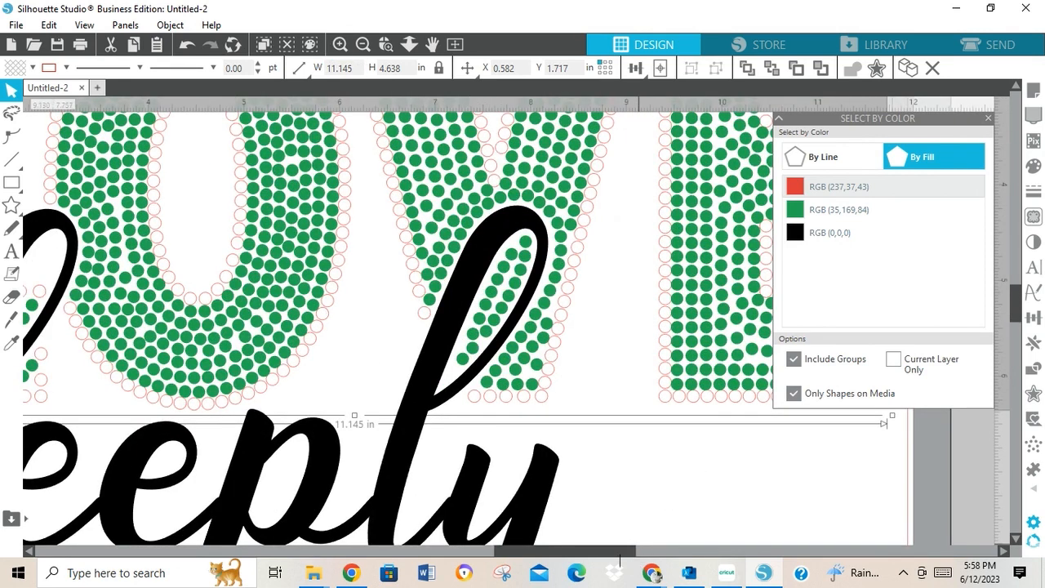
{"action": "left_click_drag", "start_coordinate": [618, 561], "coordinate": [547, 555]}
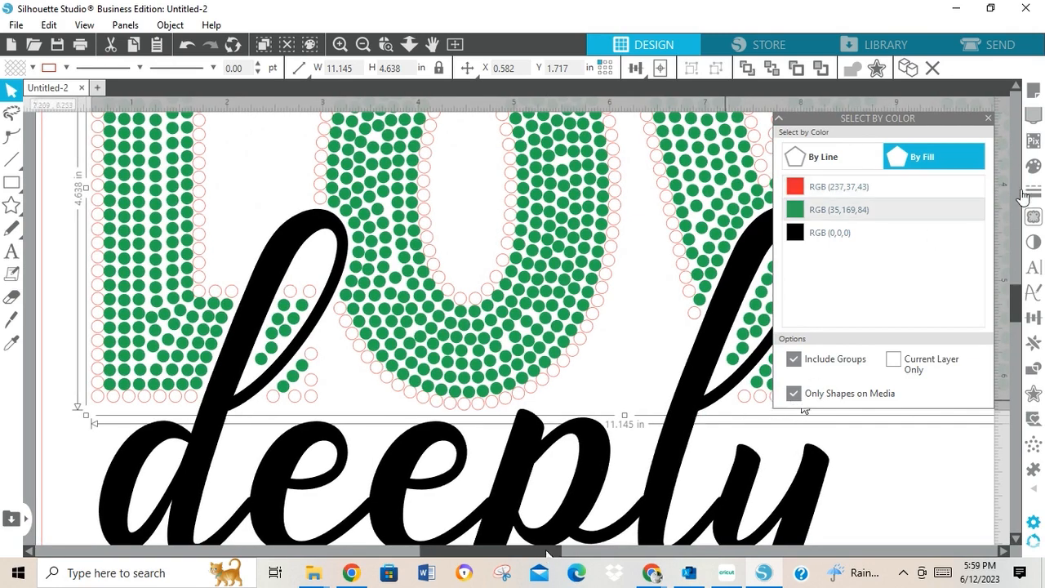
{"action": "mouse_move", "coordinate": [1023, 297]}
{"action": "left_mouse_down"}
{"action": "mouse_move", "coordinate": [1015, 263]}
{"action": "mouse_move", "coordinate": [1015, 281]}
{"action": "left_mouse_up"}
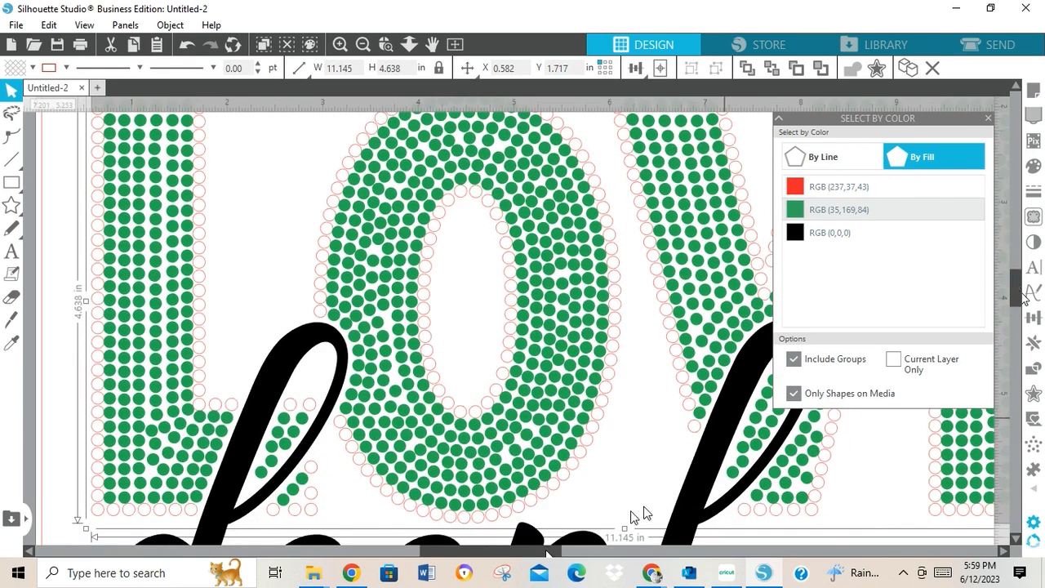
{"action": "left_click_drag", "start_coordinate": [532, 557], "coordinate": [661, 561]}
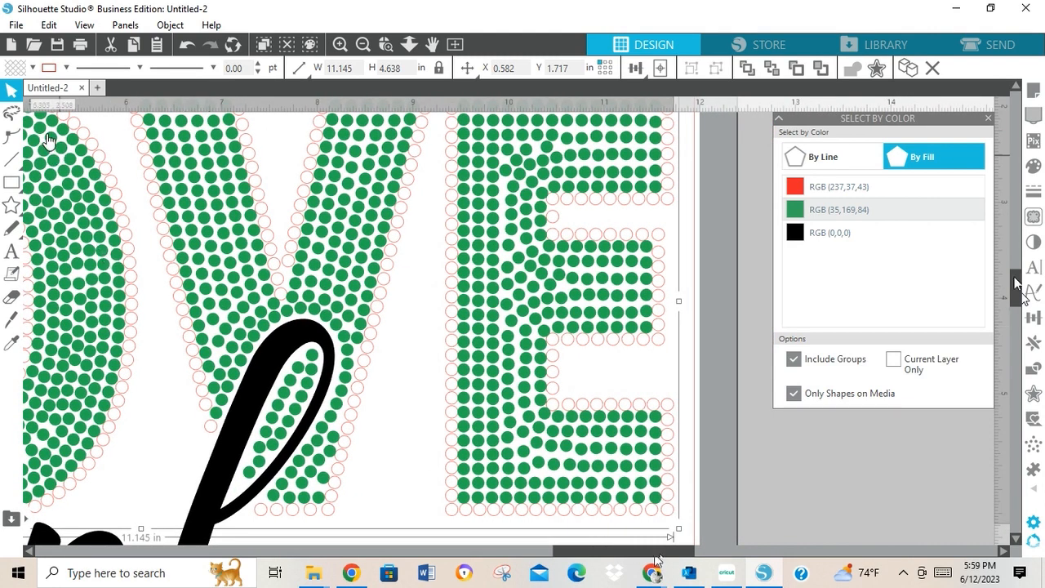
{"action": "left_click", "coordinate": [364, 46]}
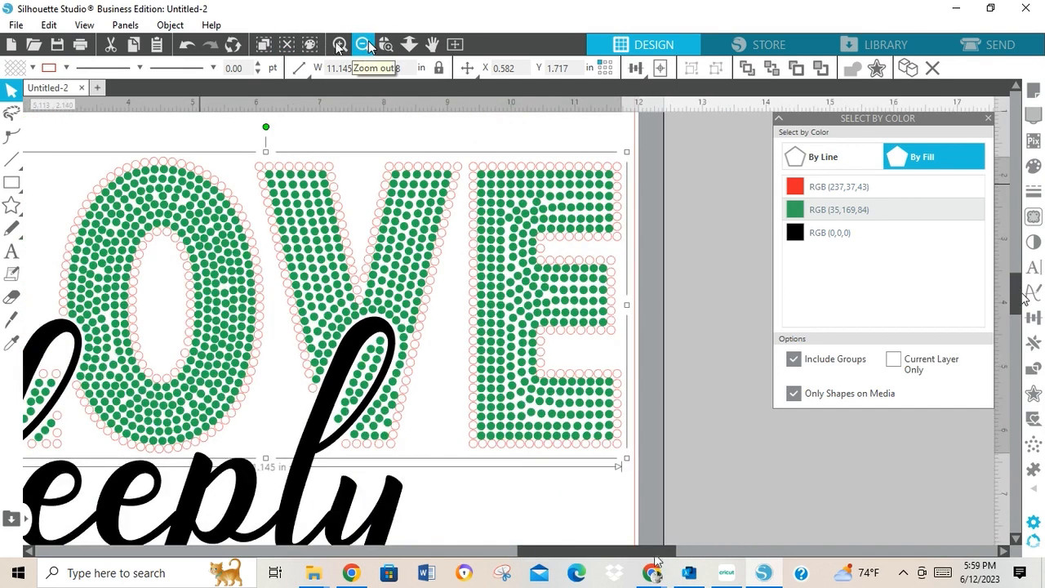
{"action": "left_click", "coordinate": [365, 46]}
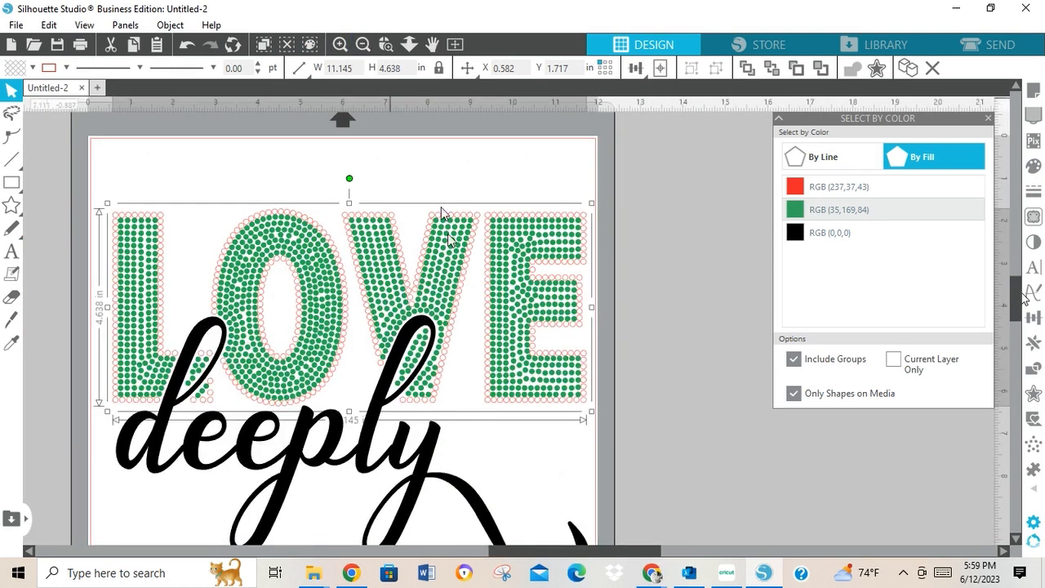
{"action": "left_click", "coordinate": [32, 67]}
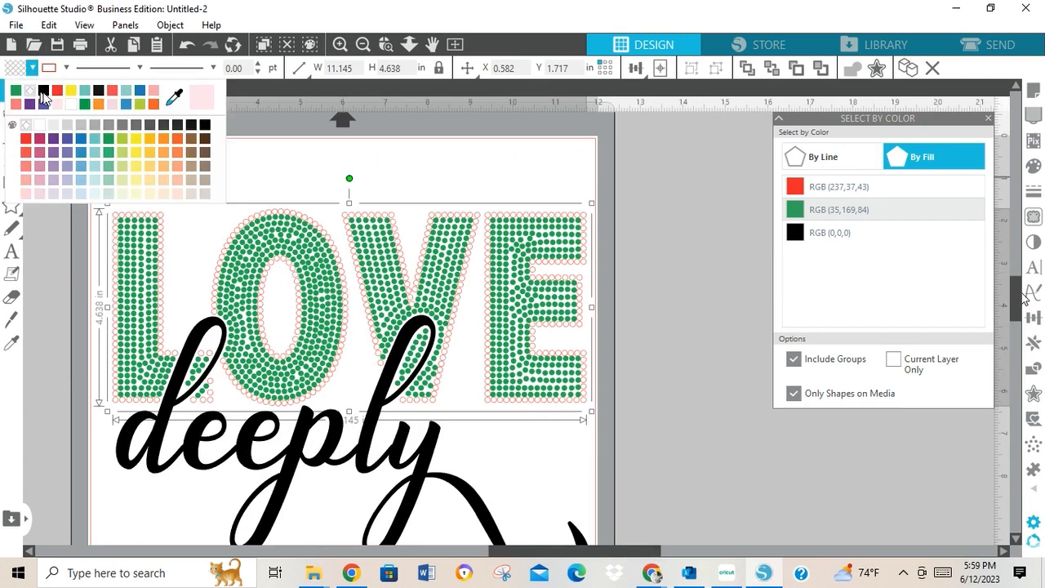
{"action": "left_click", "coordinate": [57, 92]}
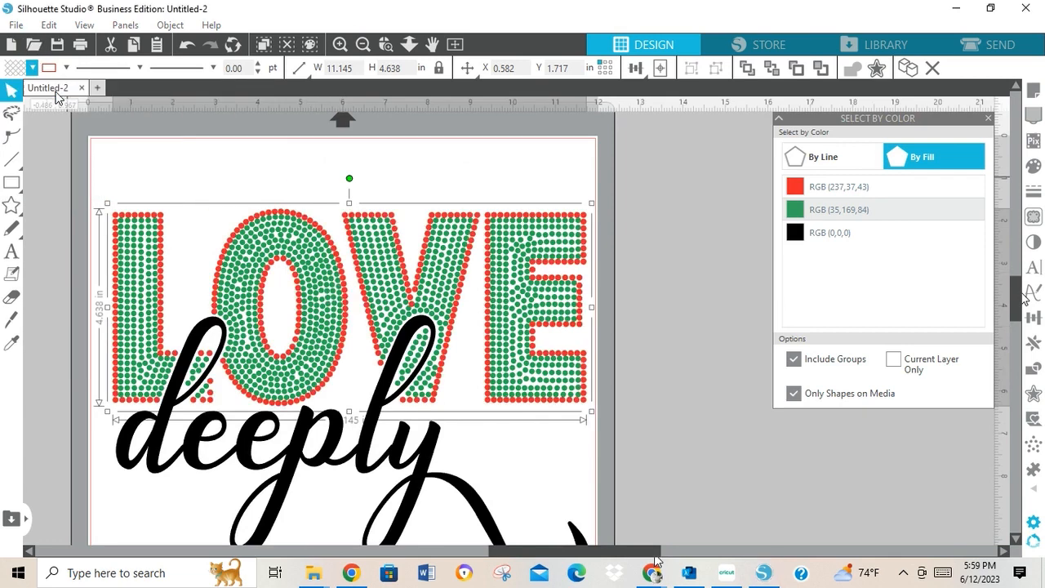
{"action": "left_click", "coordinate": [65, 68]}
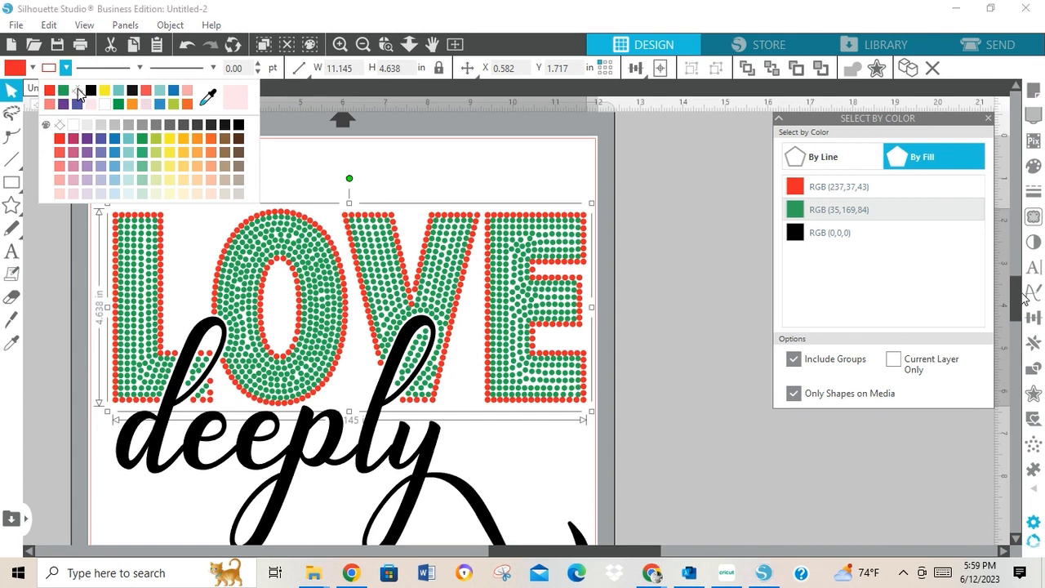
{"action": "left_click", "coordinate": [78, 93]}
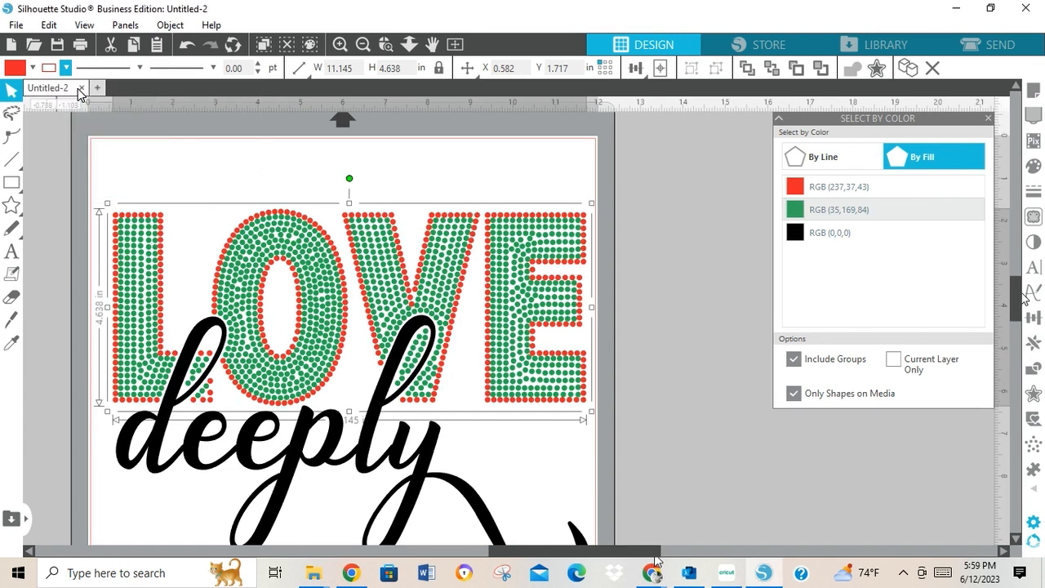
Select all green rhinestones by their fill color, RGB (35,169,84), then group them and make them a compound path.
{"action": "left_click", "coordinate": [835, 210]}
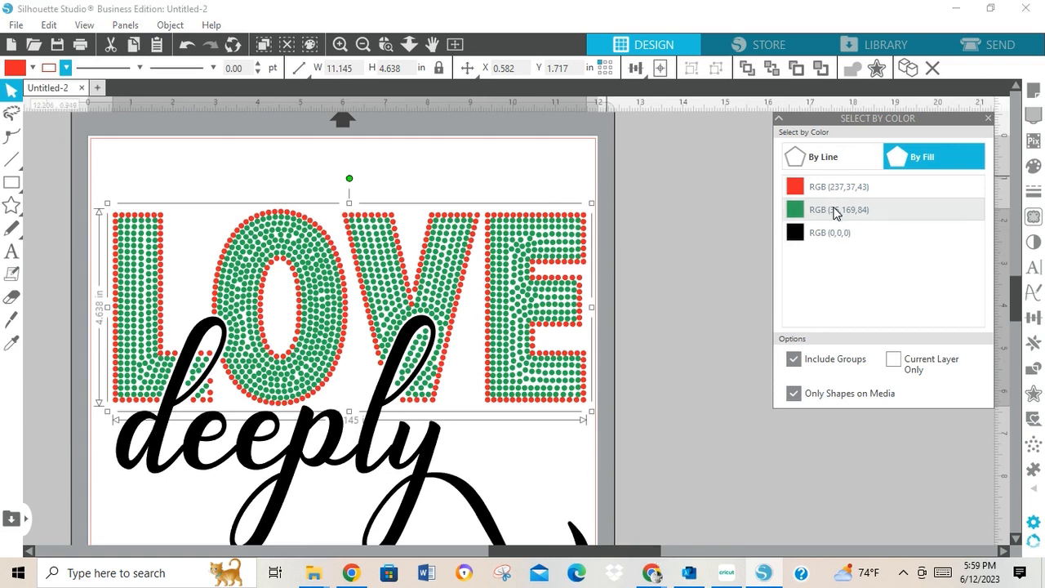
{"action": "left_click", "coordinate": [822, 212]}
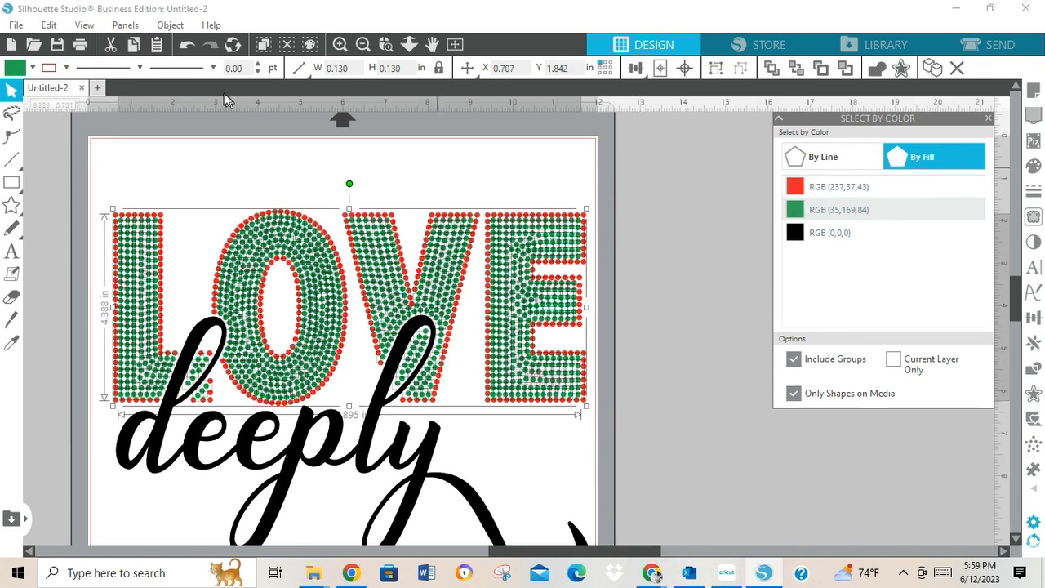
{"action": "left_click", "coordinate": [172, 26]}
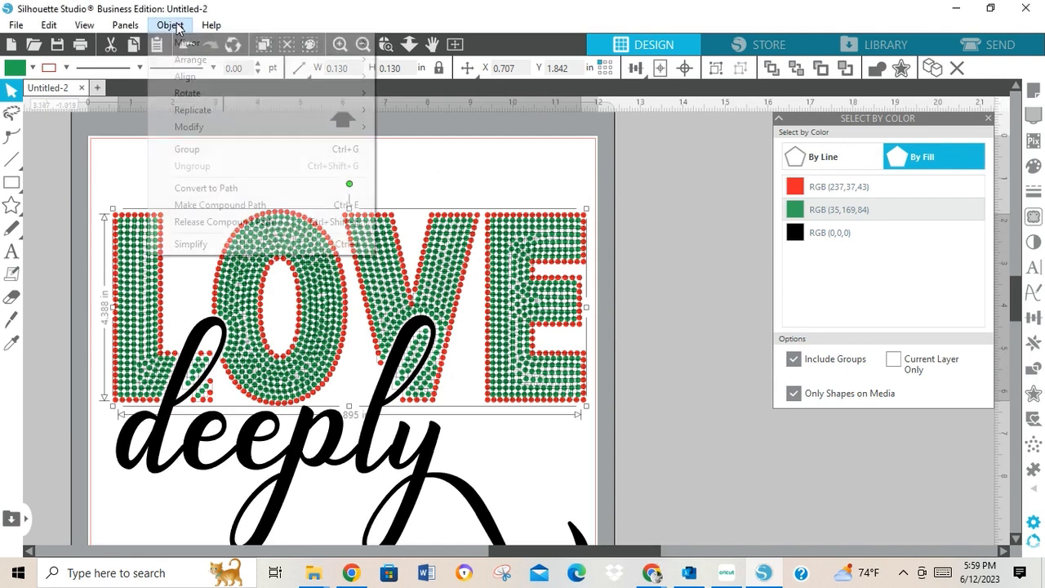
{"action": "left_click", "coordinate": [229, 151]}
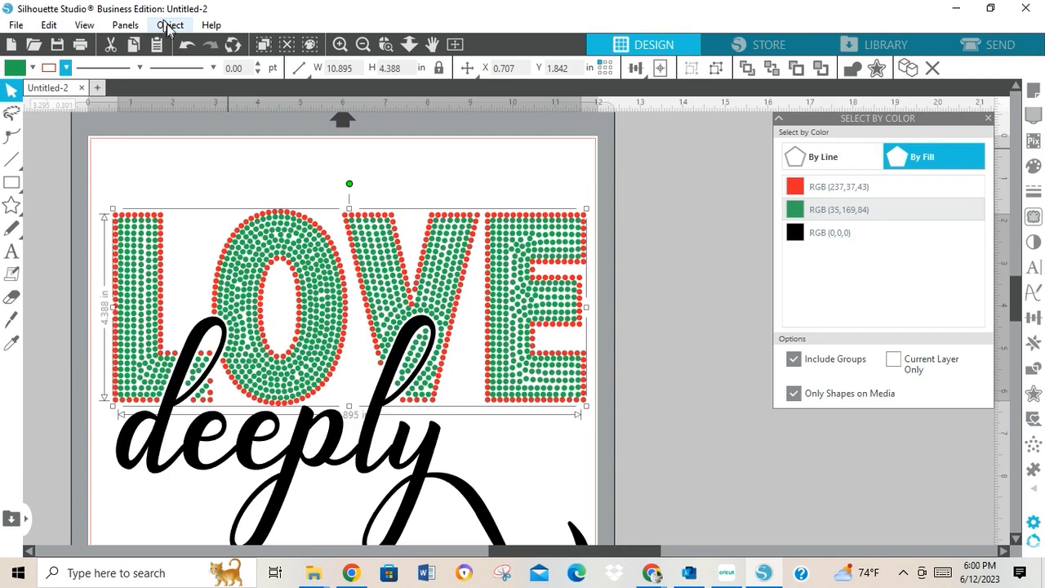
{"action": "left_click", "coordinate": [169, 26]}
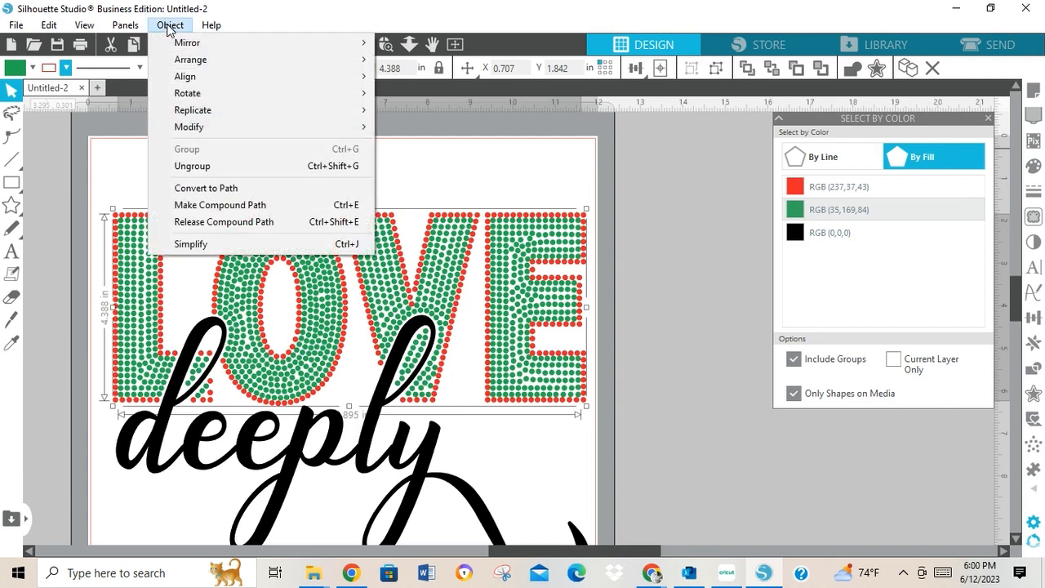
{"action": "left_click", "coordinate": [237, 209]}
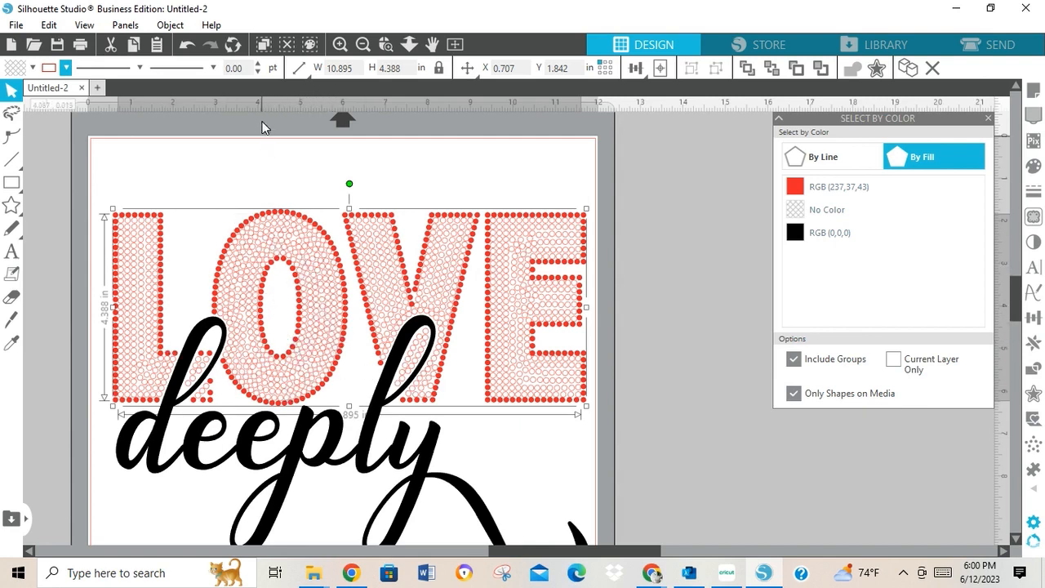
Fill the compound path of LOVE's inner rhinestones with green and set its line color to none.
{"action": "left_click", "coordinate": [340, 44]}
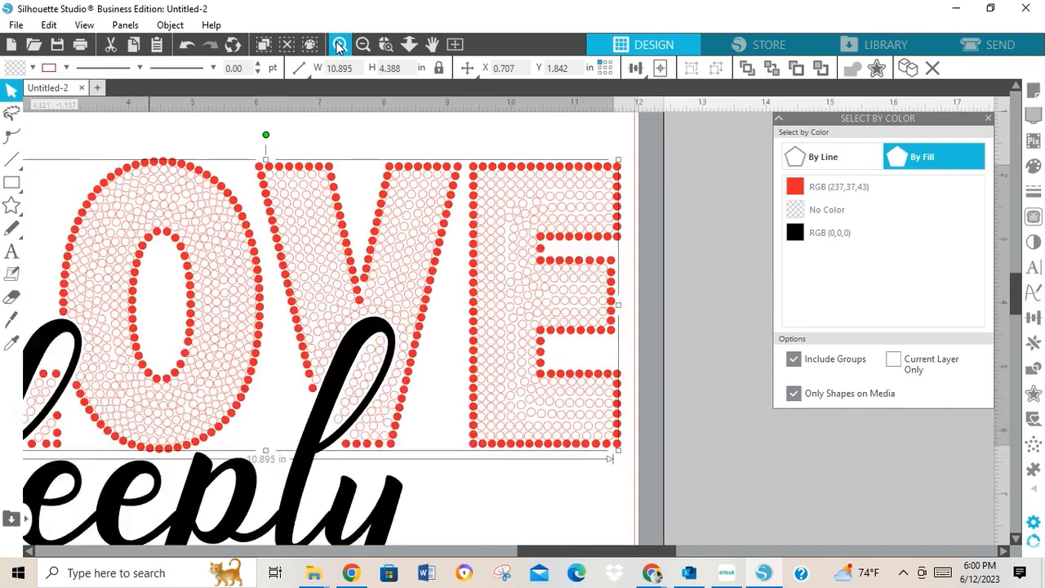
{"action": "left_click", "coordinate": [339, 44]}
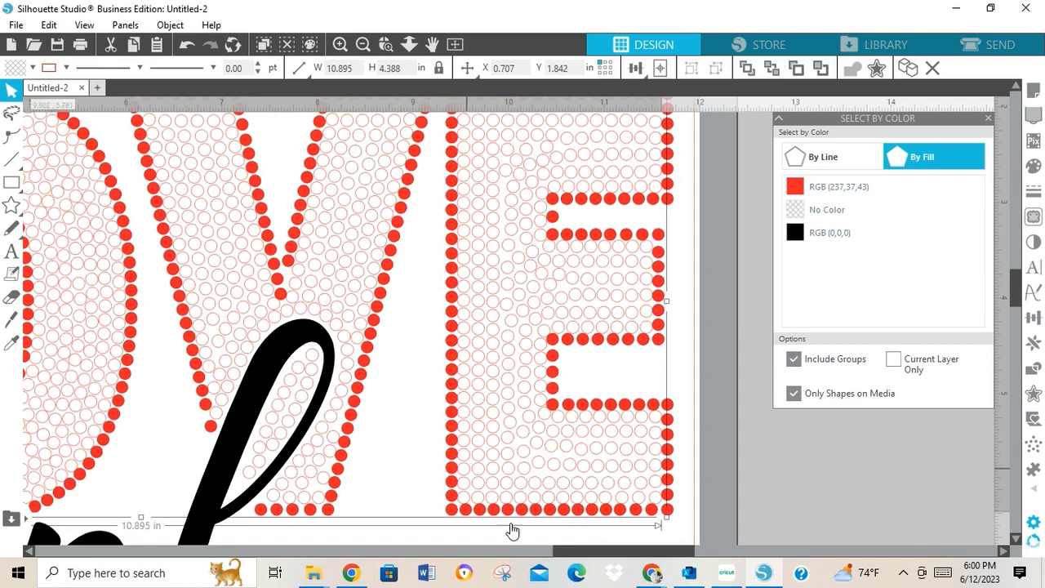
{"action": "left_click_drag", "start_coordinate": [567, 556], "coordinate": [463, 558]}
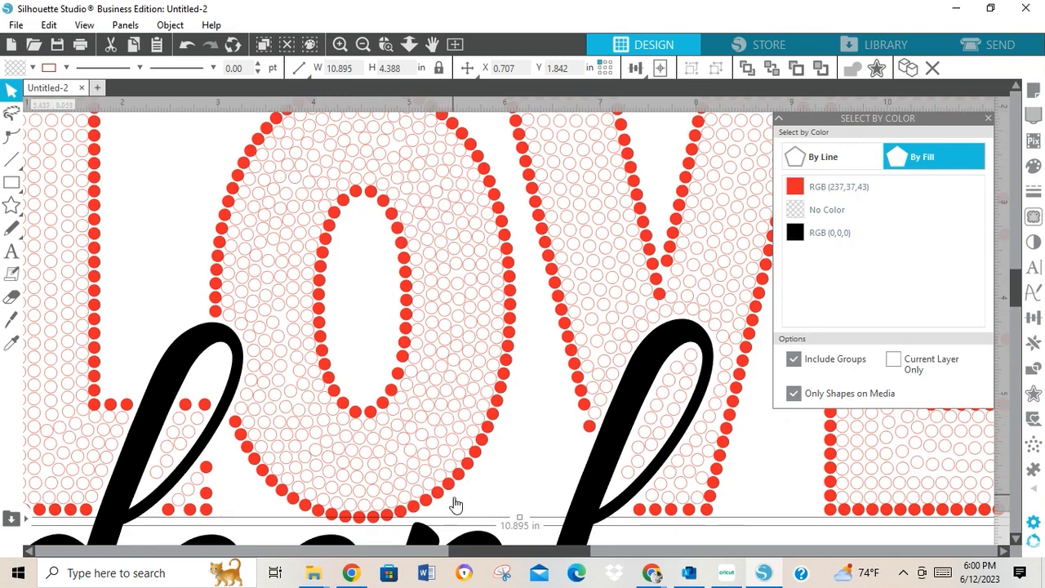
{"action": "left_click_drag", "start_coordinate": [561, 552], "coordinate": [496, 564]}
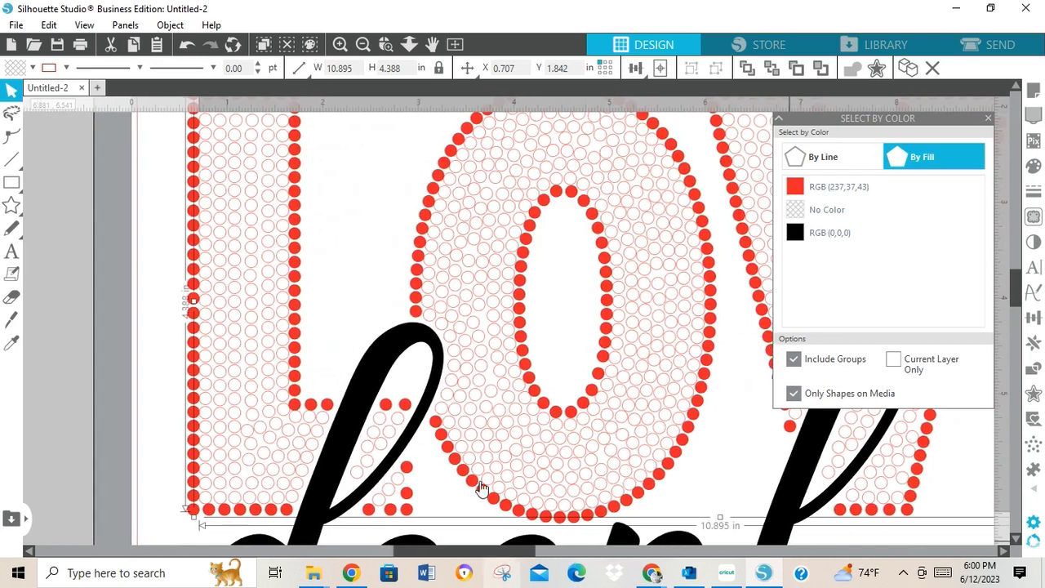
{"action": "left_click", "coordinate": [363, 45]}
{"action": "left_click", "coordinate": [363, 45]}
{"action": "left_click", "coordinate": [362, 45]}
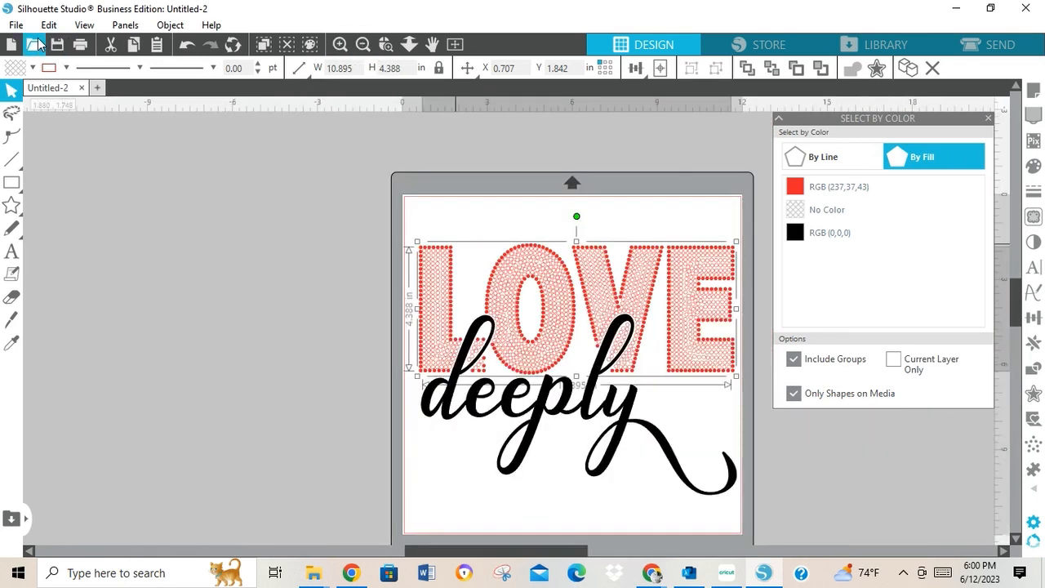
{"action": "left_click", "coordinate": [32, 69]}
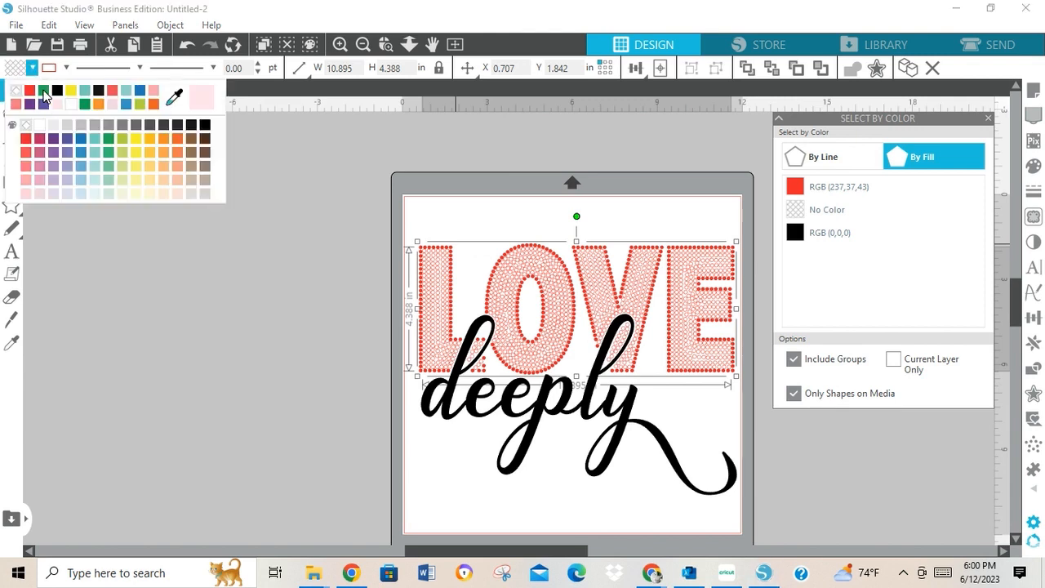
{"action": "left_click", "coordinate": [43, 91]}
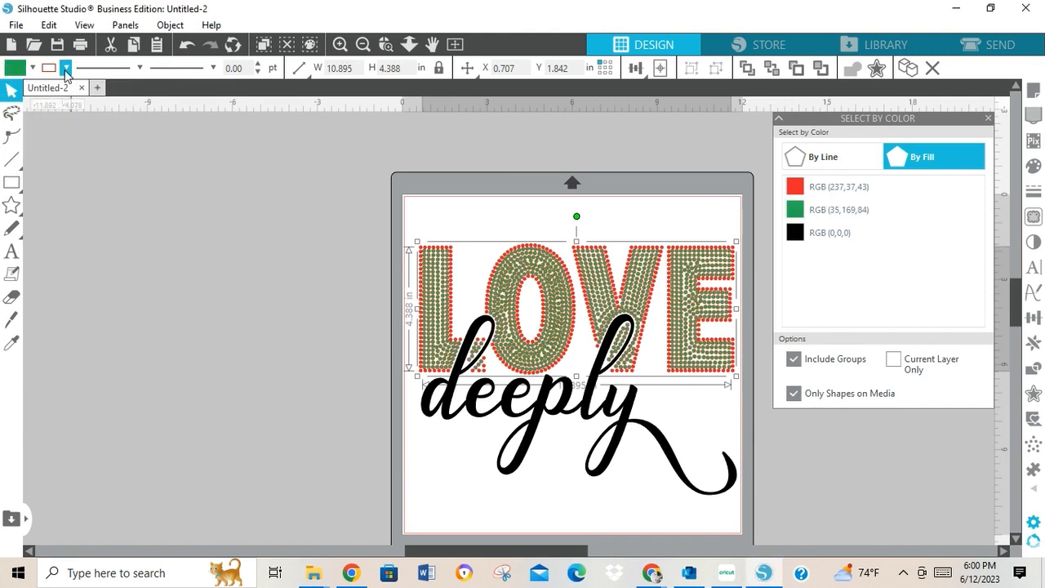
{"action": "left_click", "coordinate": [66, 69]}
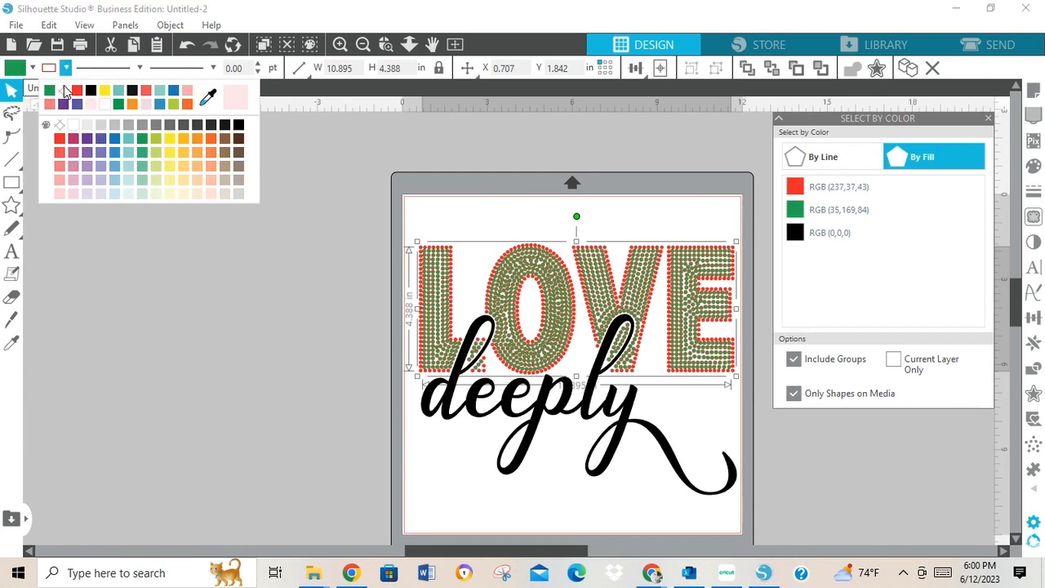
{"action": "left_click", "coordinate": [63, 89]}
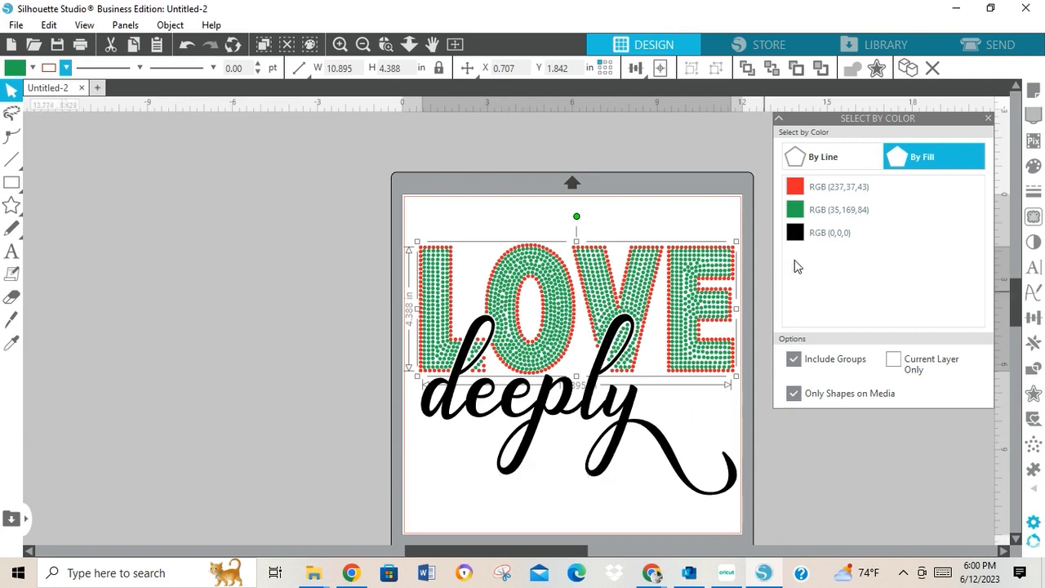
Select the script "deeply" by its fill color, RGB (0,0,0), release its compound path and group the pieces.
{"action": "left_click", "coordinate": [819, 235]}
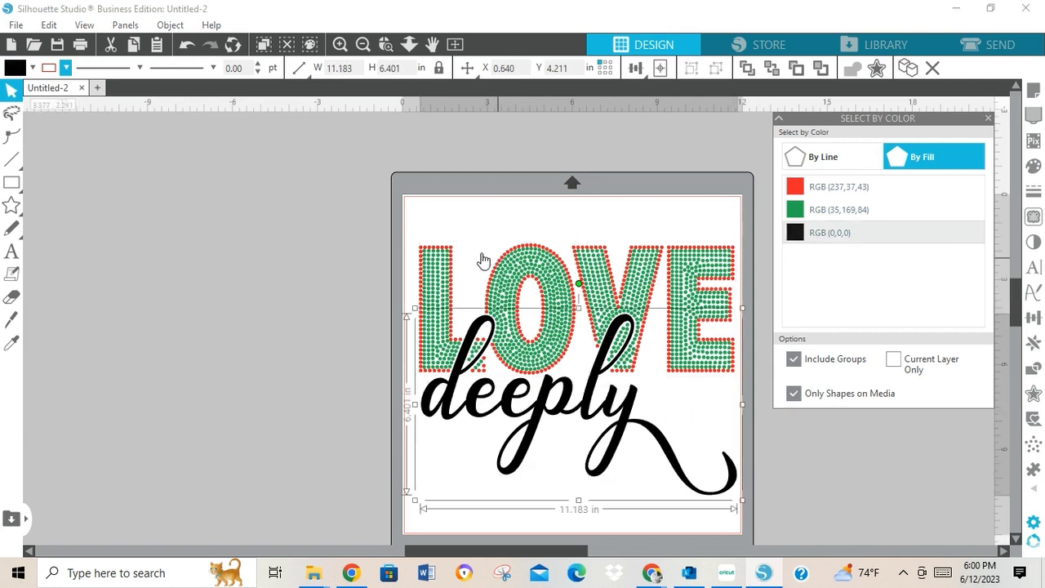
{"action": "left_click", "coordinate": [172, 27]}
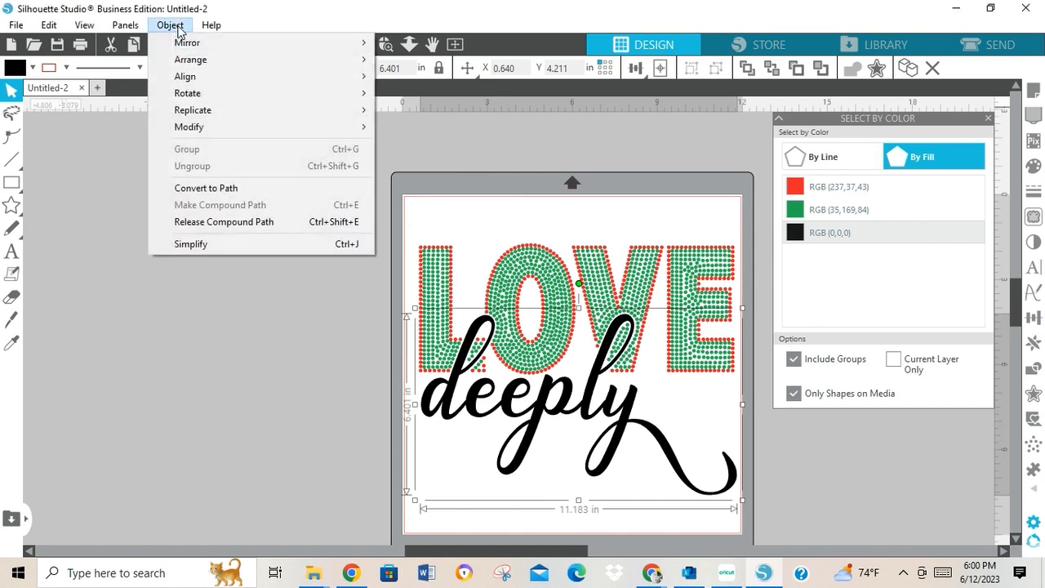
{"action": "left_click", "coordinate": [249, 222]}
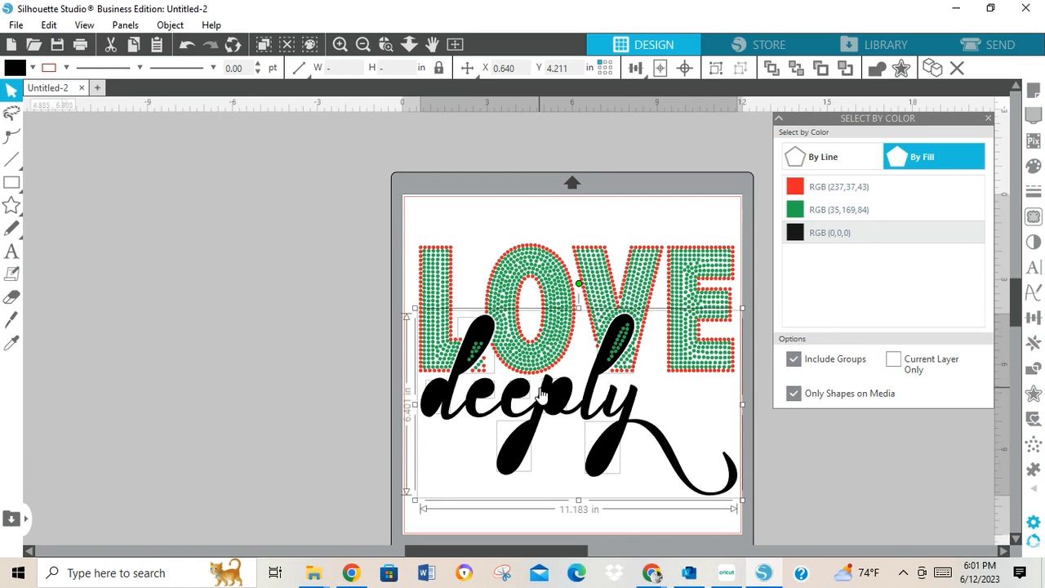
{"action": "left_click", "coordinate": [170, 26]}
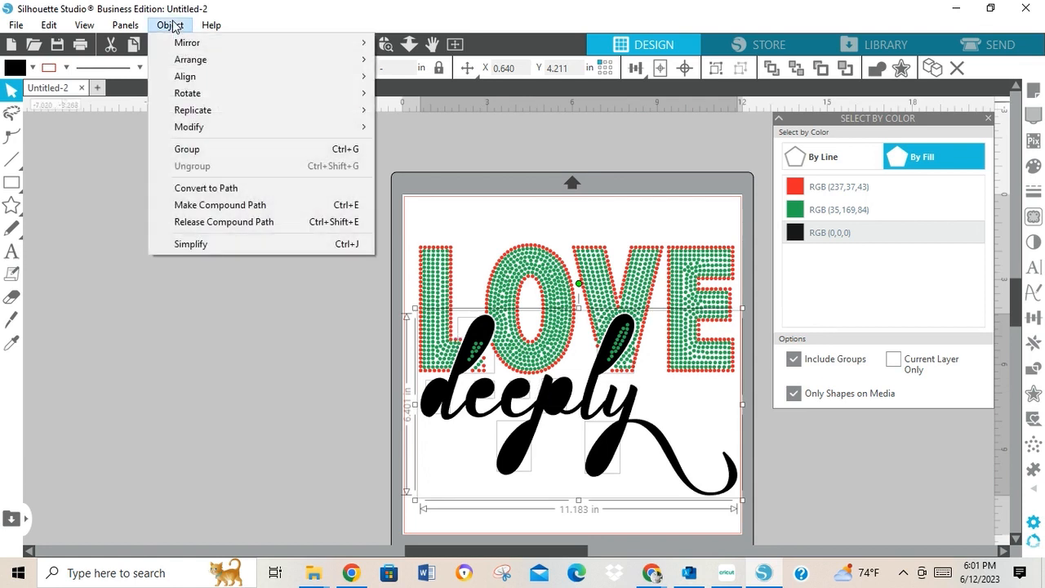
{"action": "left_click", "coordinate": [208, 152]}
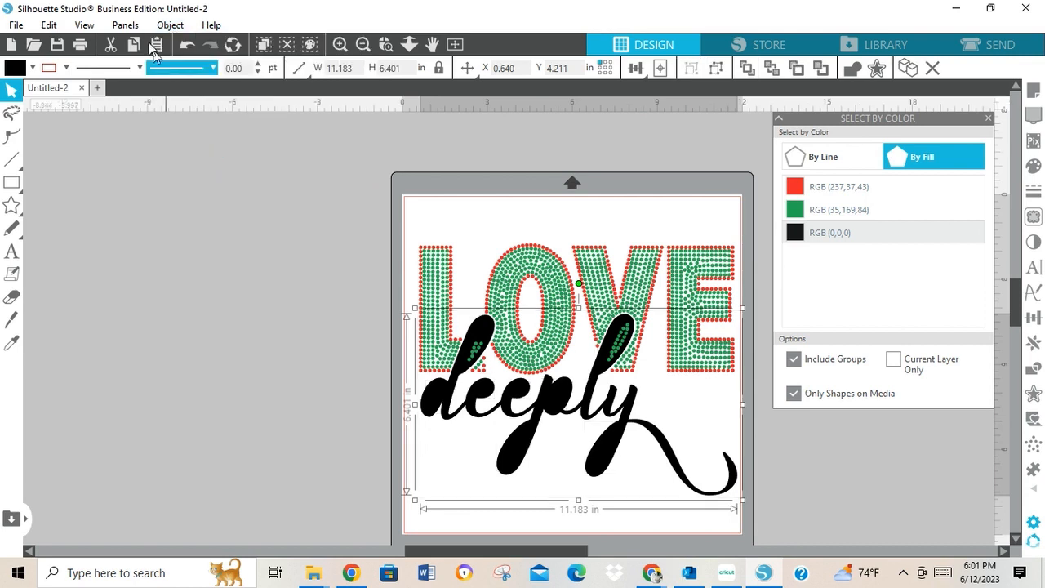
Turn the script "deeply" into a compound path with a black fill and no line color.
{"action": "left_click", "coordinate": [169, 26]}
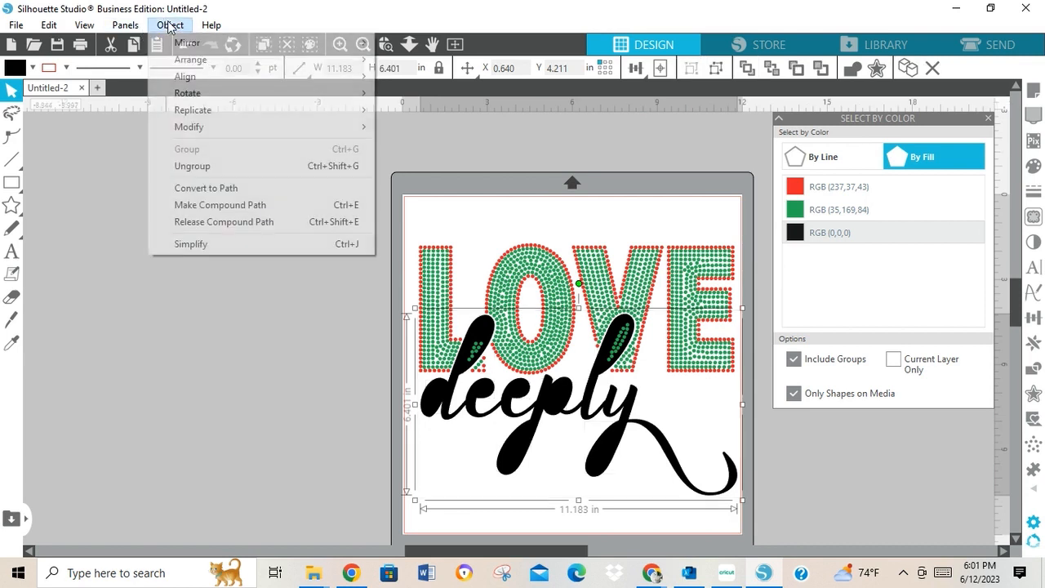
{"action": "left_click", "coordinate": [213, 206]}
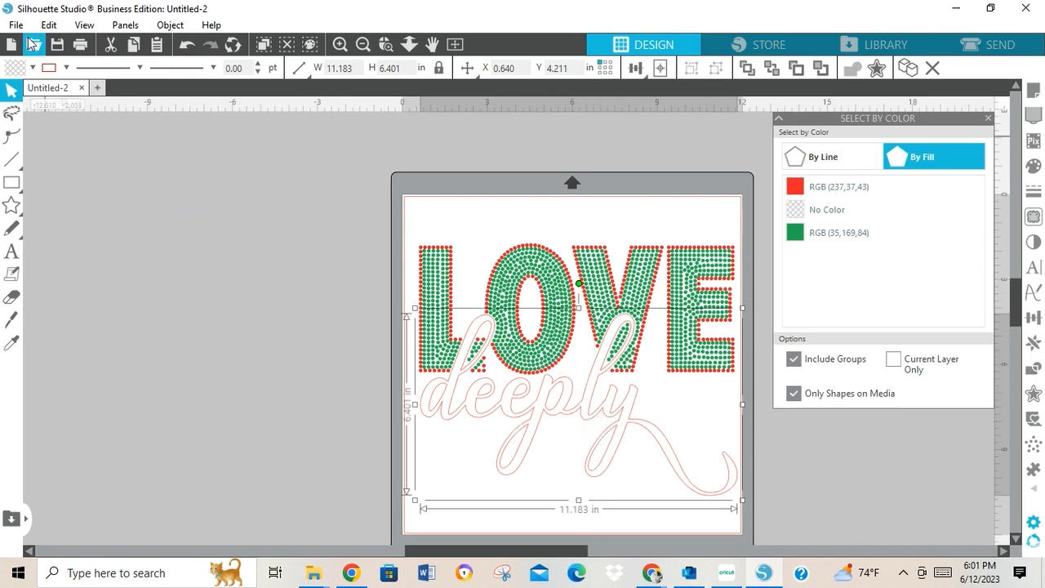
{"action": "left_click", "coordinate": [32, 68]}
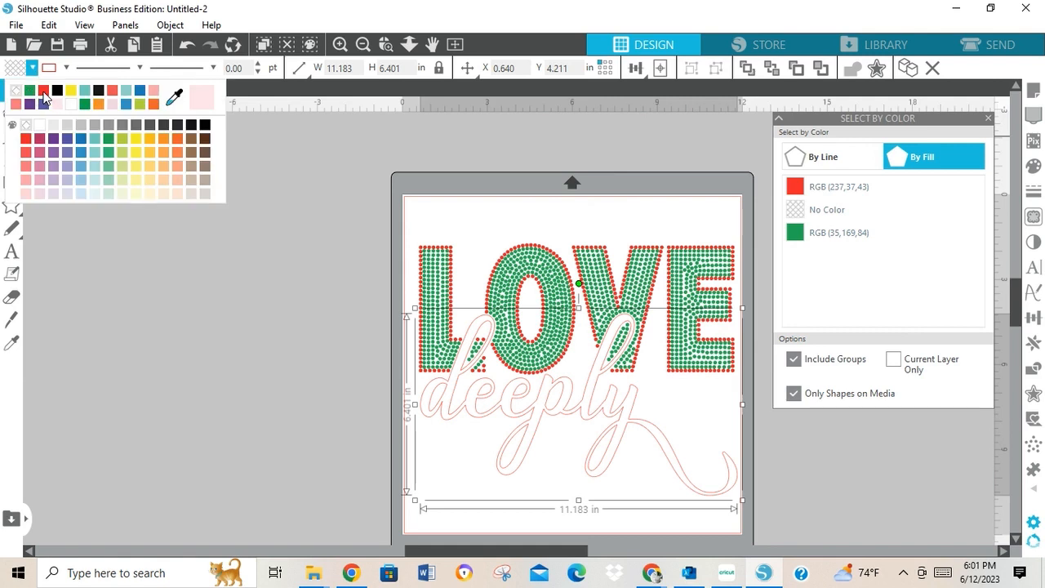
{"action": "left_click", "coordinate": [57, 91]}
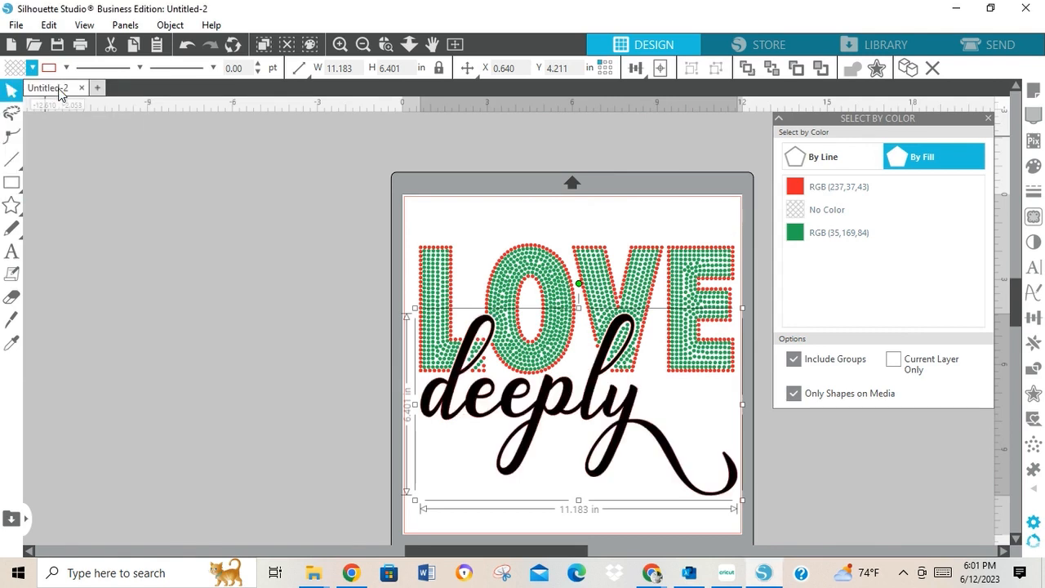
{"action": "left_click", "coordinate": [65, 68]}
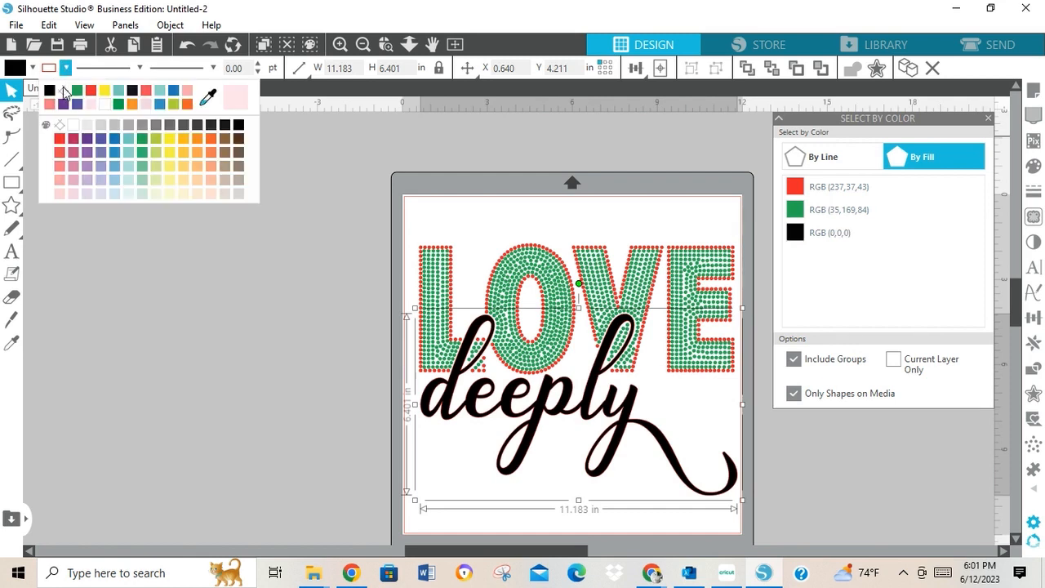
{"action": "left_click", "coordinate": [67, 92]}
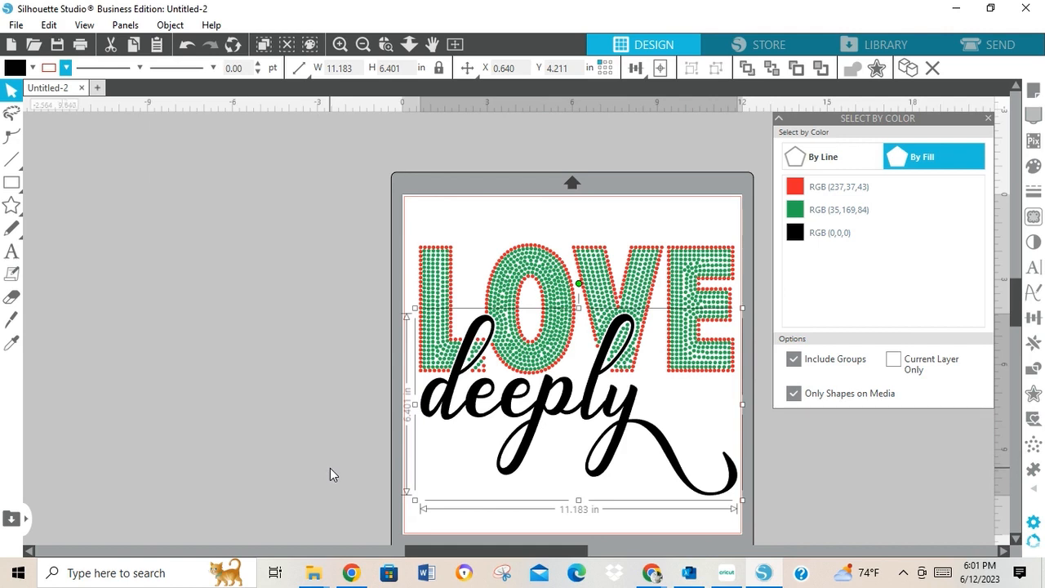
Fill the compound path of LOVE's red edge rhinestones with black and deselect it.
{"action": "left_click", "coordinate": [451, 256]}
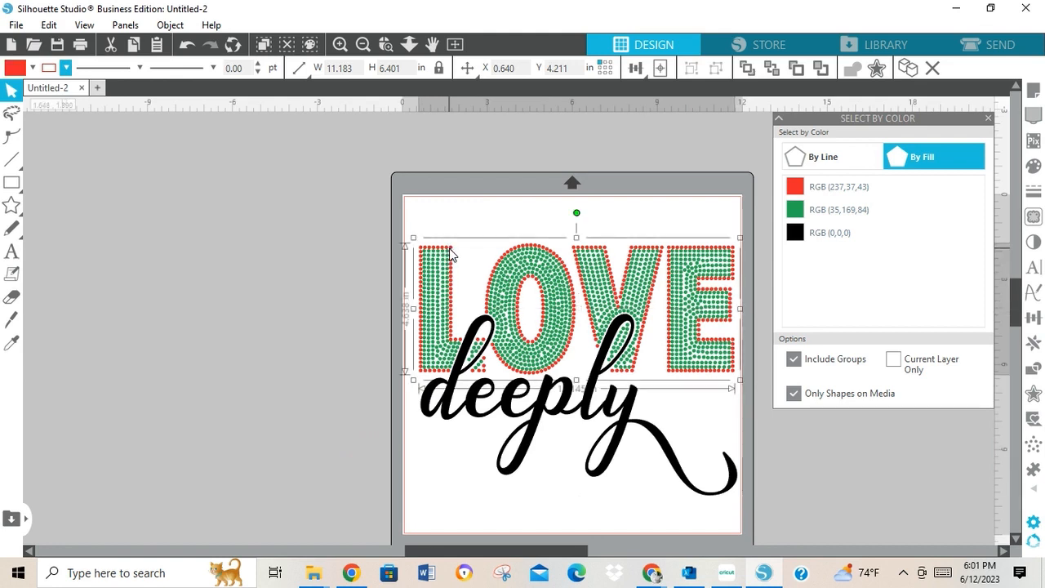
{"action": "left_click", "coordinate": [32, 68]}
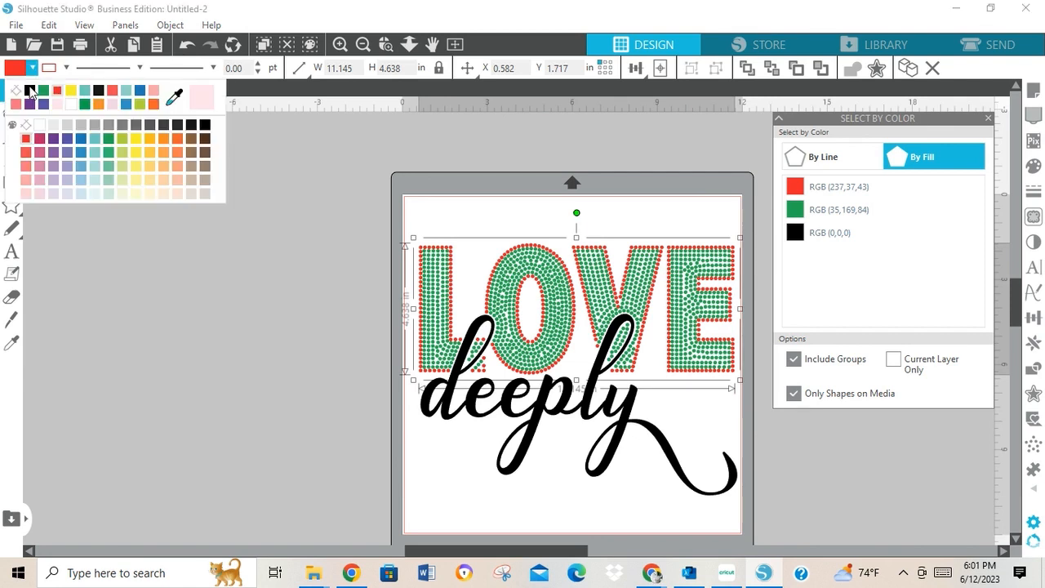
{"action": "left_click", "coordinate": [30, 89]}
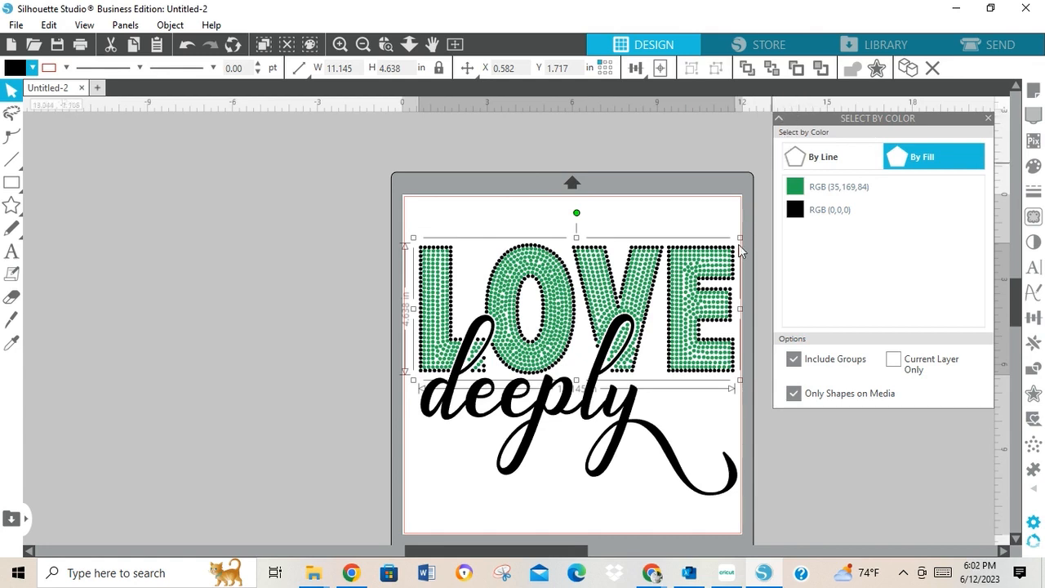
{"action": "left_click", "coordinate": [311, 449]}
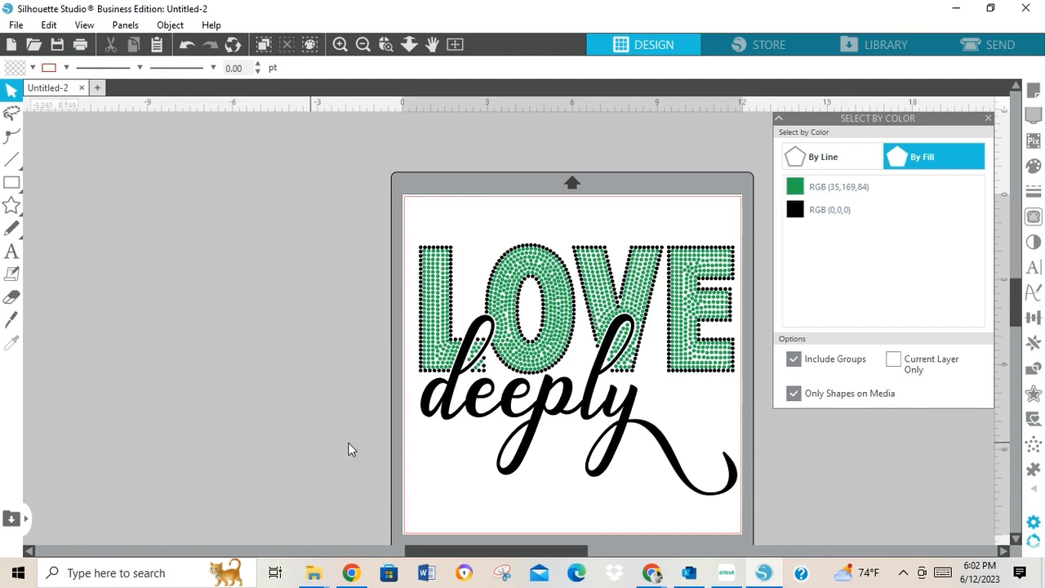
Close the Select by Color tool, then select the whole "LOVE deeply" design and group it.
{"action": "left_click", "coordinate": [837, 211]}
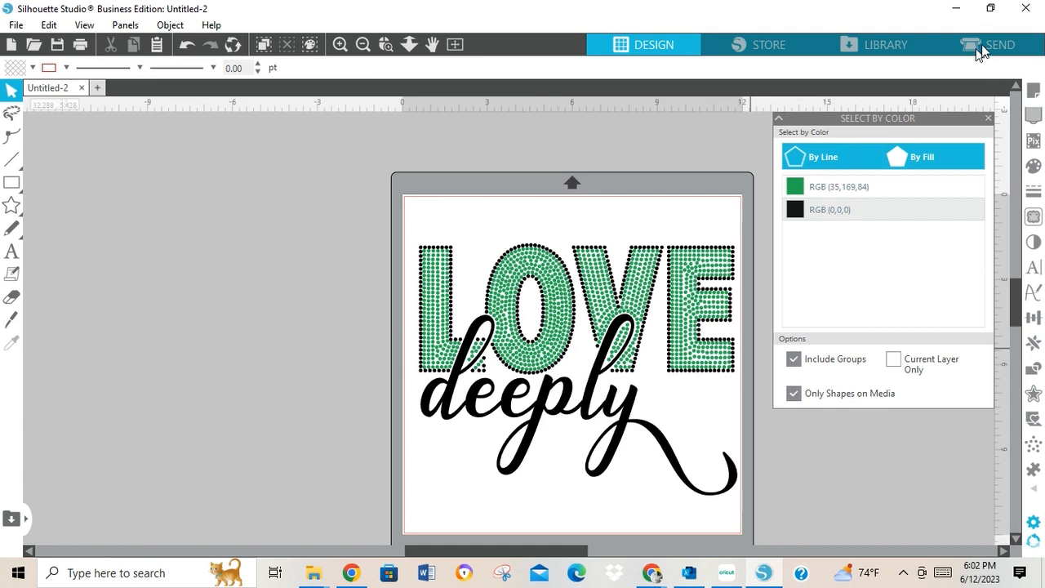
{"action": "left_click", "coordinate": [988, 118]}
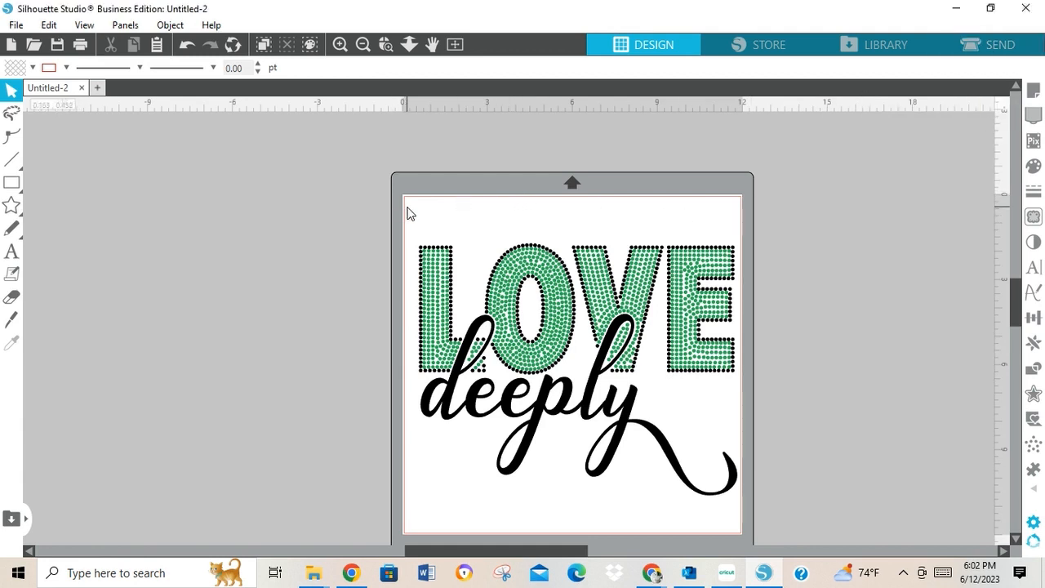
{"action": "left_click_drag", "start_coordinate": [410, 213], "coordinate": [743, 501]}
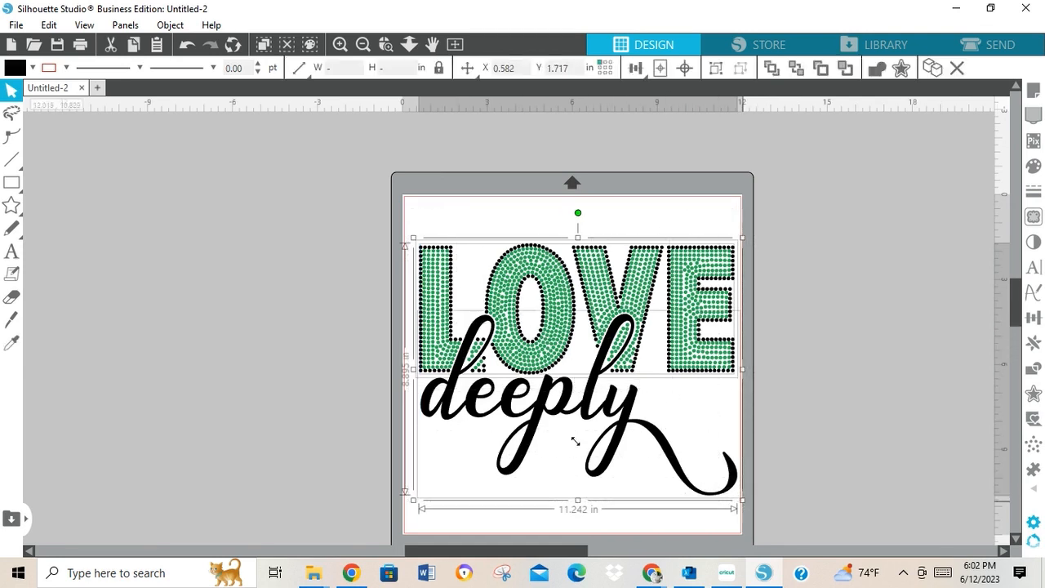
{"action": "left_click", "coordinate": [163, 25]}
{"action": "left_click", "coordinate": [215, 149]}
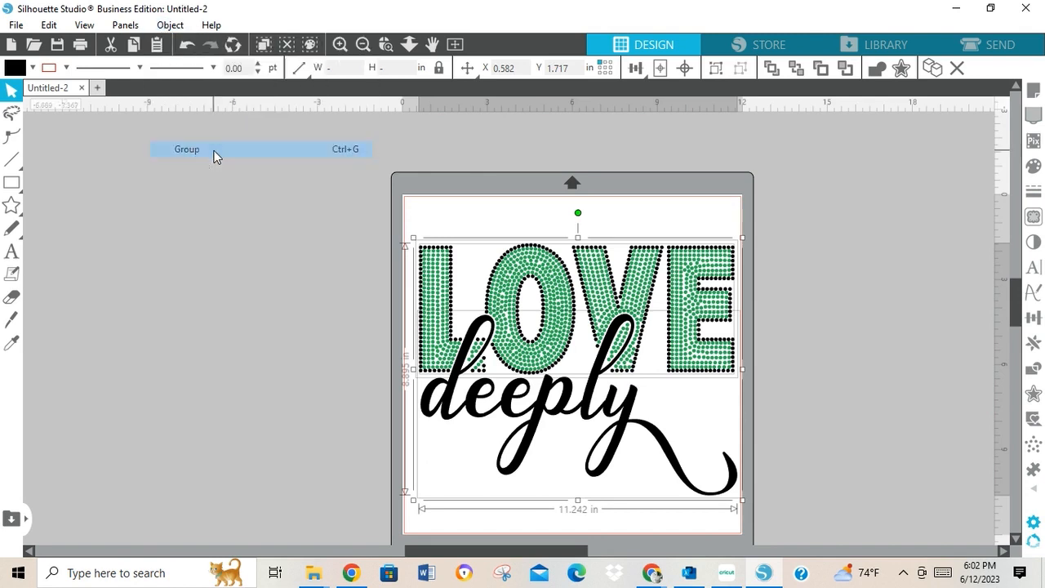
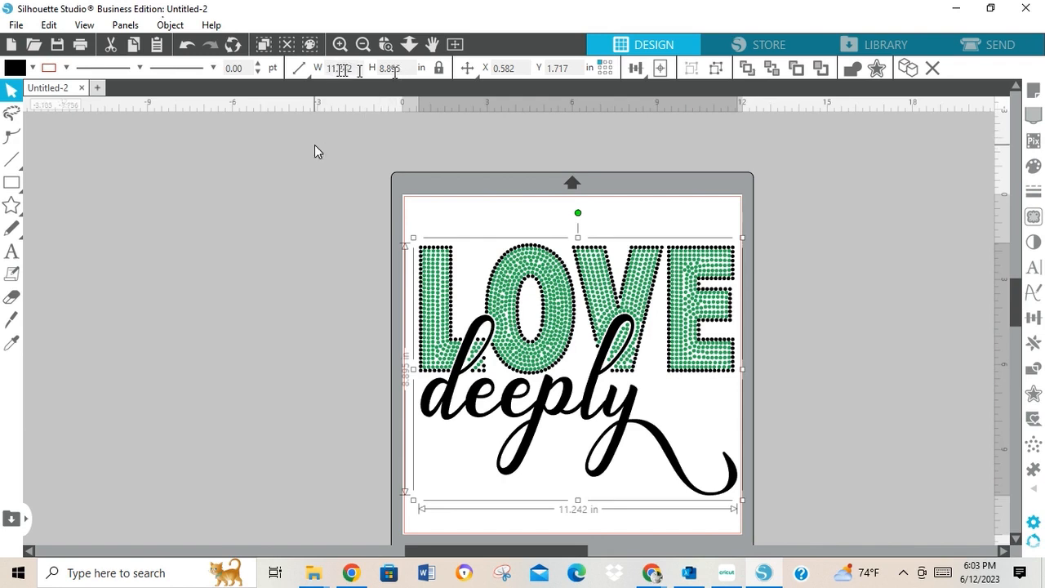
Start saving the selected design to the hard drive, choosing the Silhohette Designs folder on the Desktop.
{"action": "left_click", "coordinate": [15, 26]}
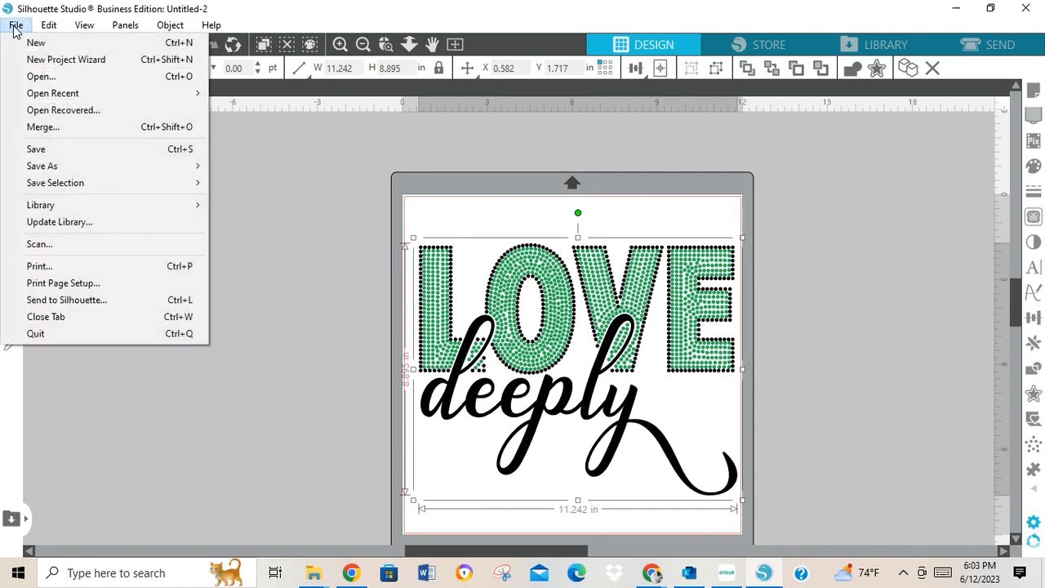
{"action": "mouse_move", "coordinate": [95, 191]}
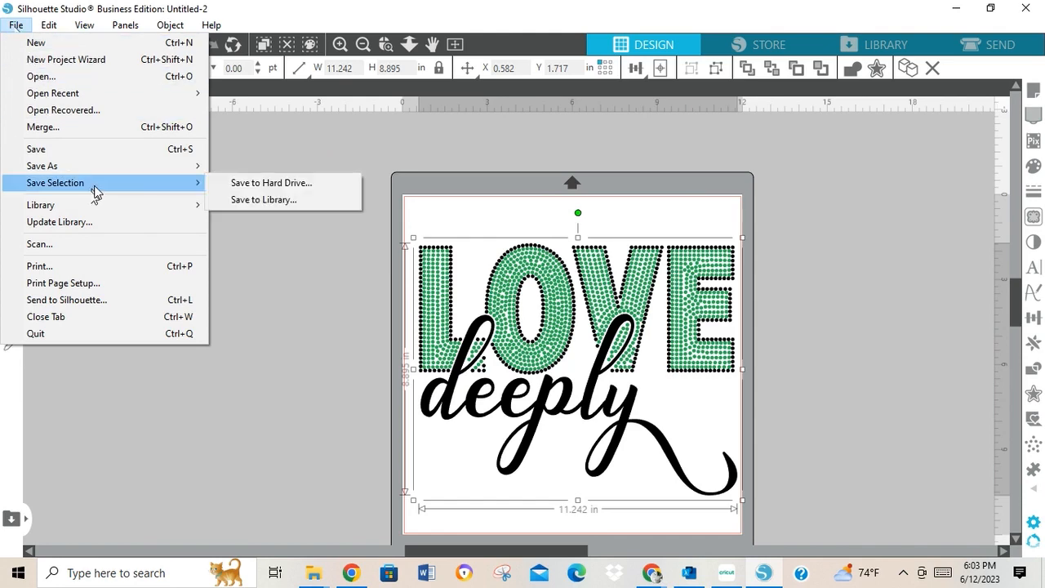
{"action": "left_click", "coordinate": [241, 187]}
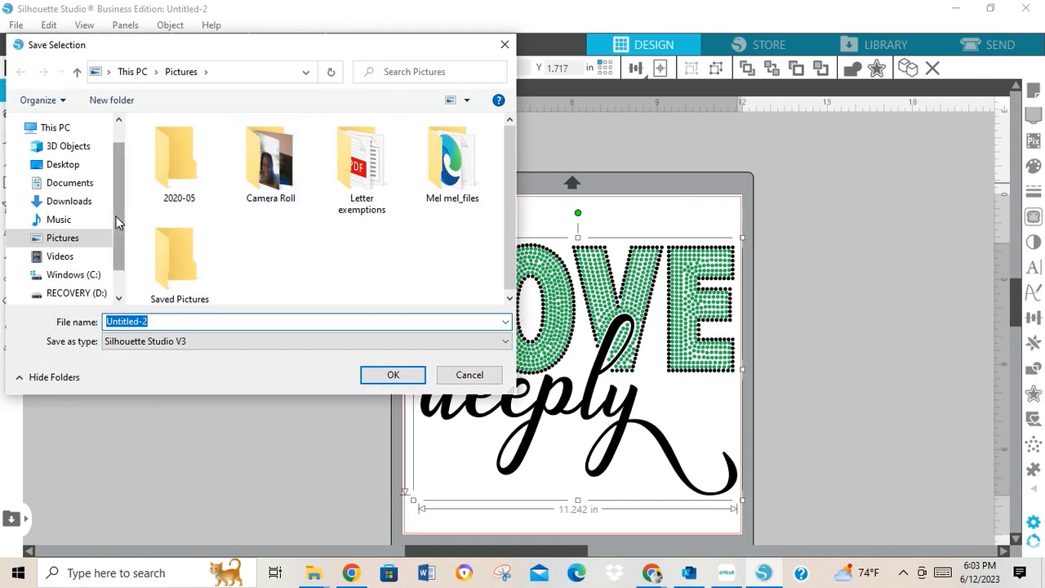
{"action": "left_click", "coordinate": [63, 164]}
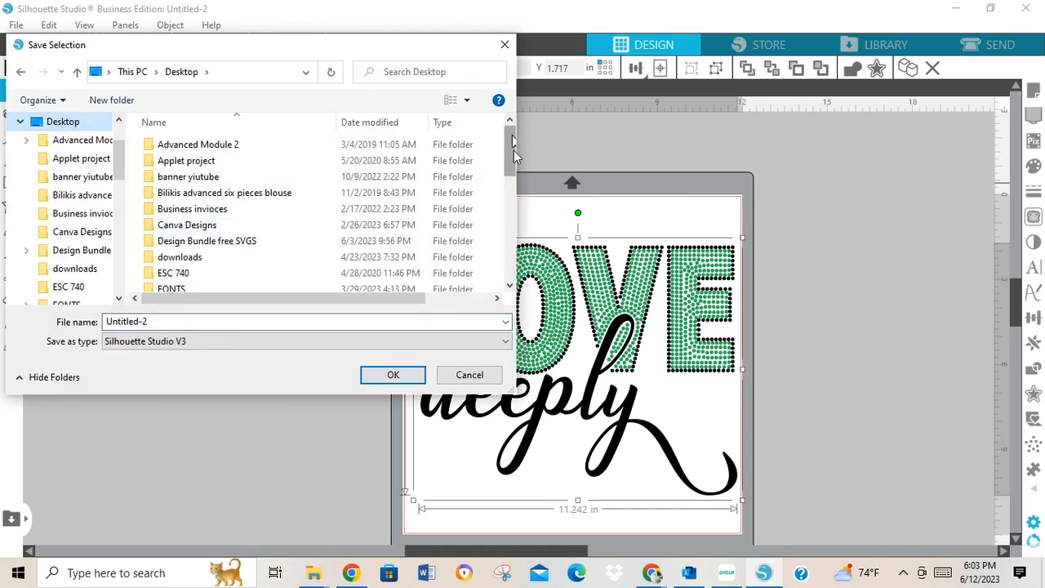
{"action": "left_click_drag", "start_coordinate": [512, 135], "coordinate": [512, 248]}
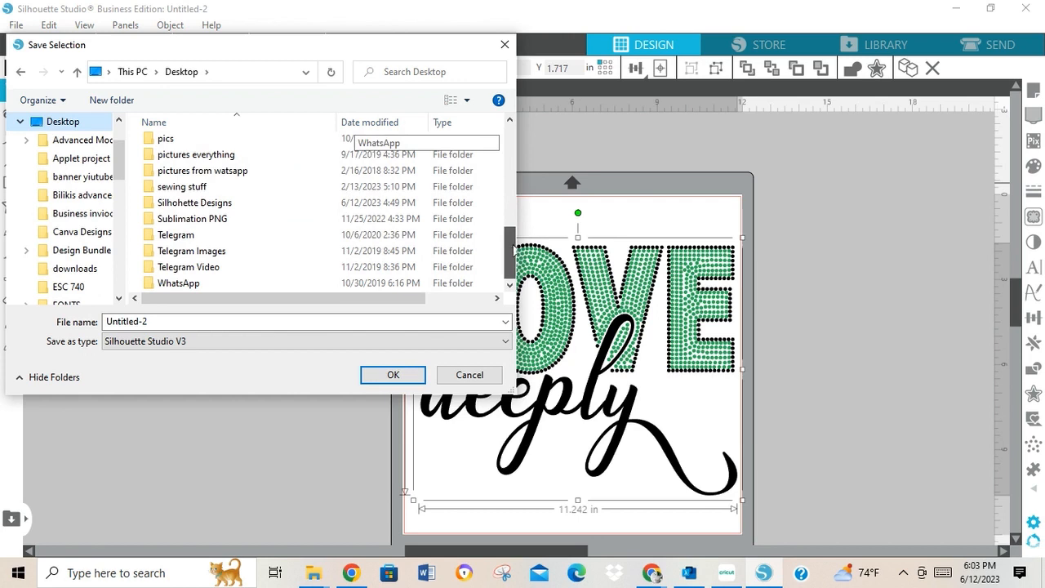
{"action": "double_click", "coordinate": [207, 206]}
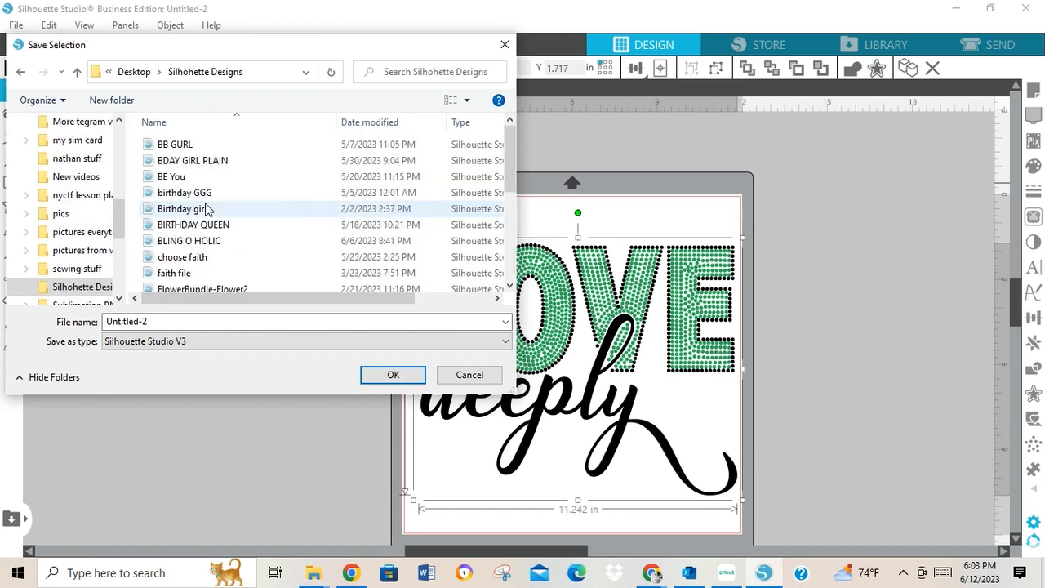
Name the file LOVE DEEPLY, set its type to SVG and save it.
{"action": "left_click", "coordinate": [187, 322]}
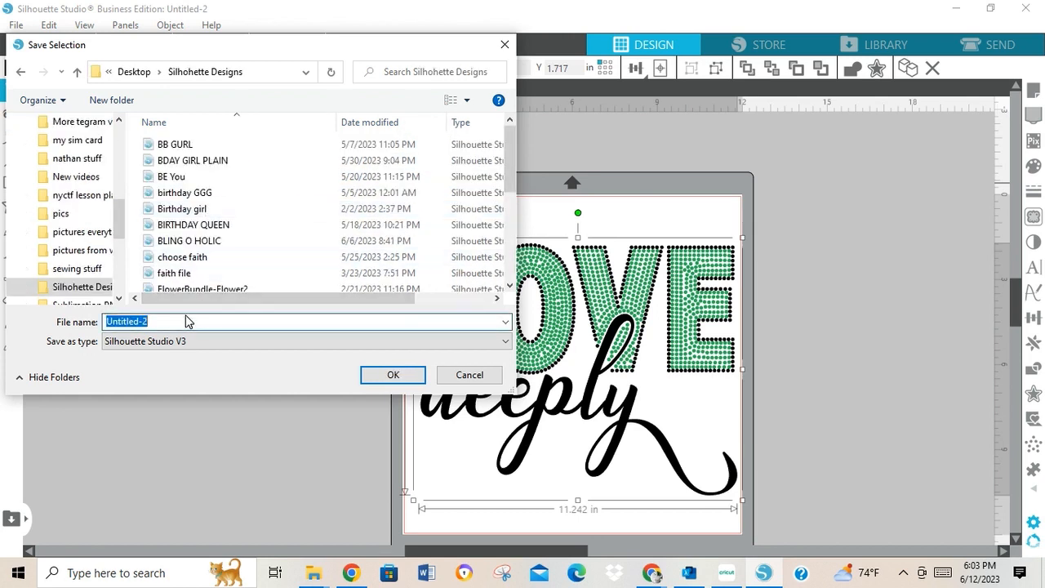
{"action": "type", "text": "LOV"}
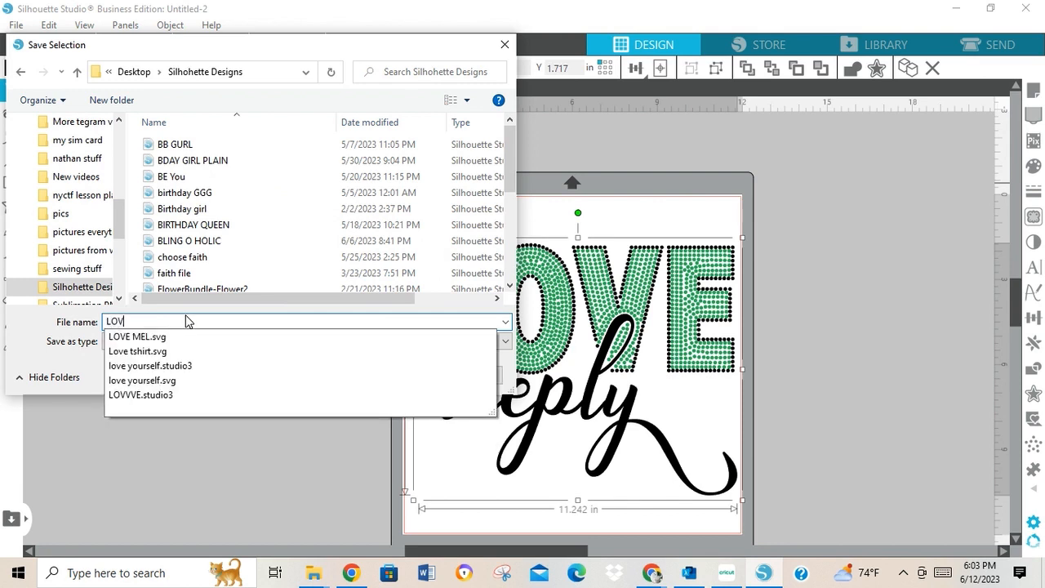
{"action": "type", "text": "E DEEPLY"}
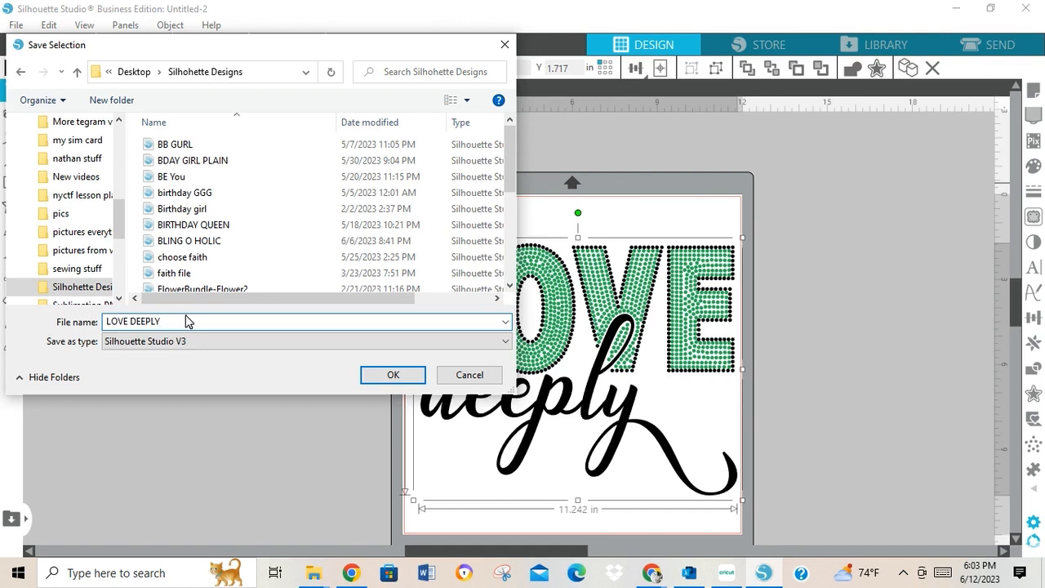
{"action": "left_click", "coordinate": [147, 341]}
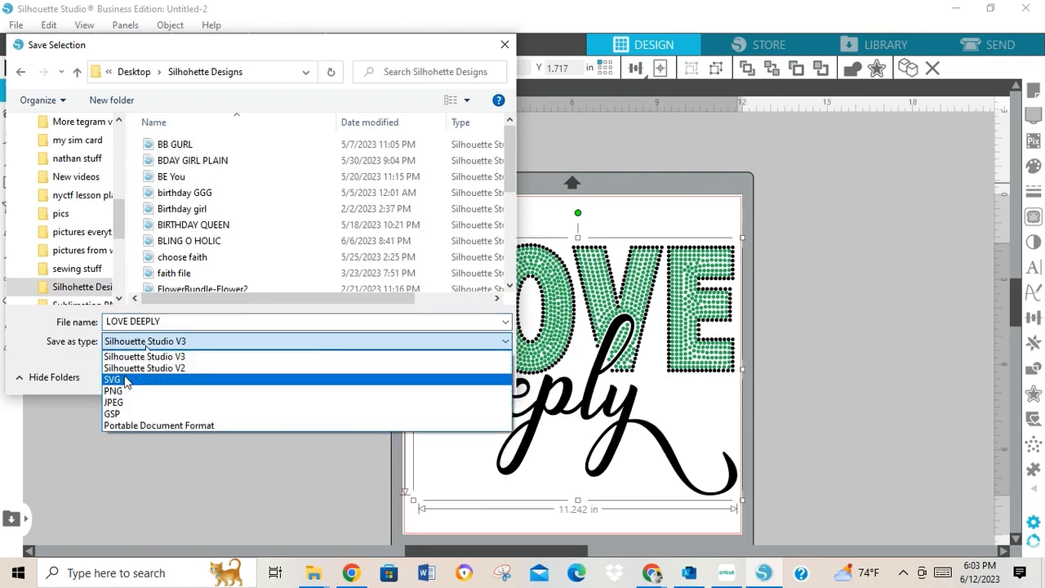
{"action": "left_click", "coordinate": [129, 380]}
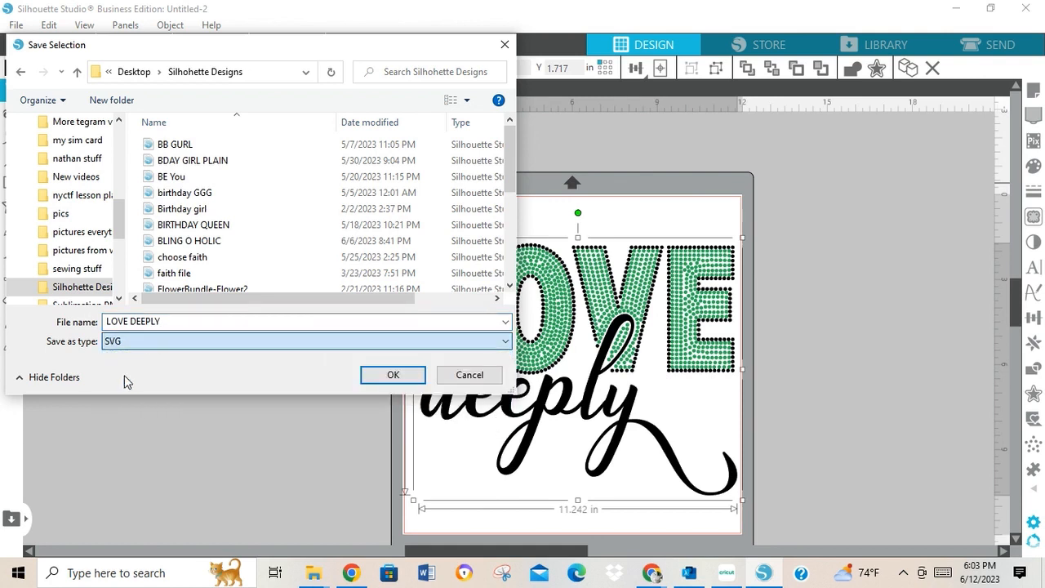
{"action": "left_click", "coordinate": [380, 376]}
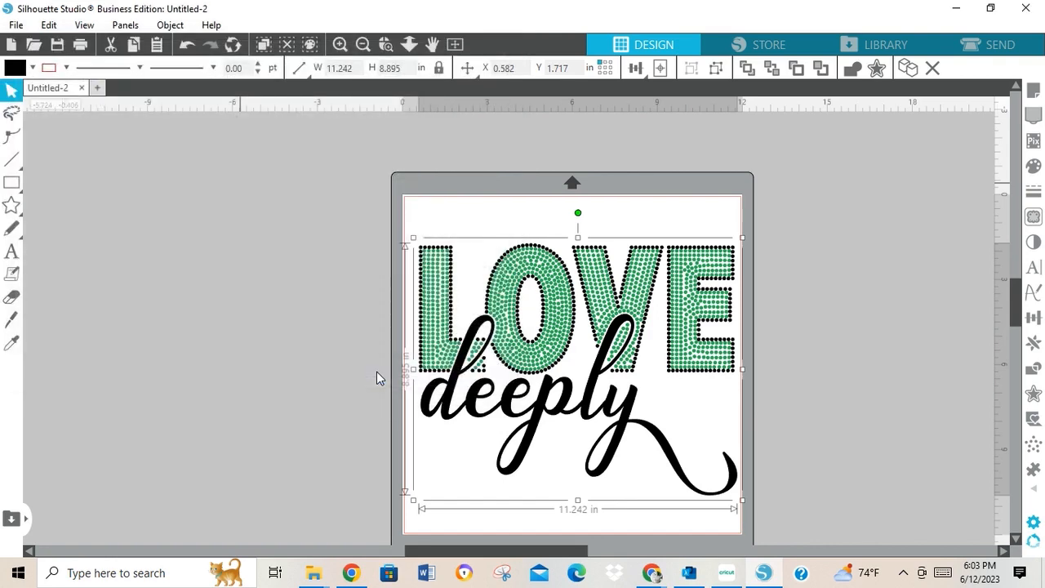